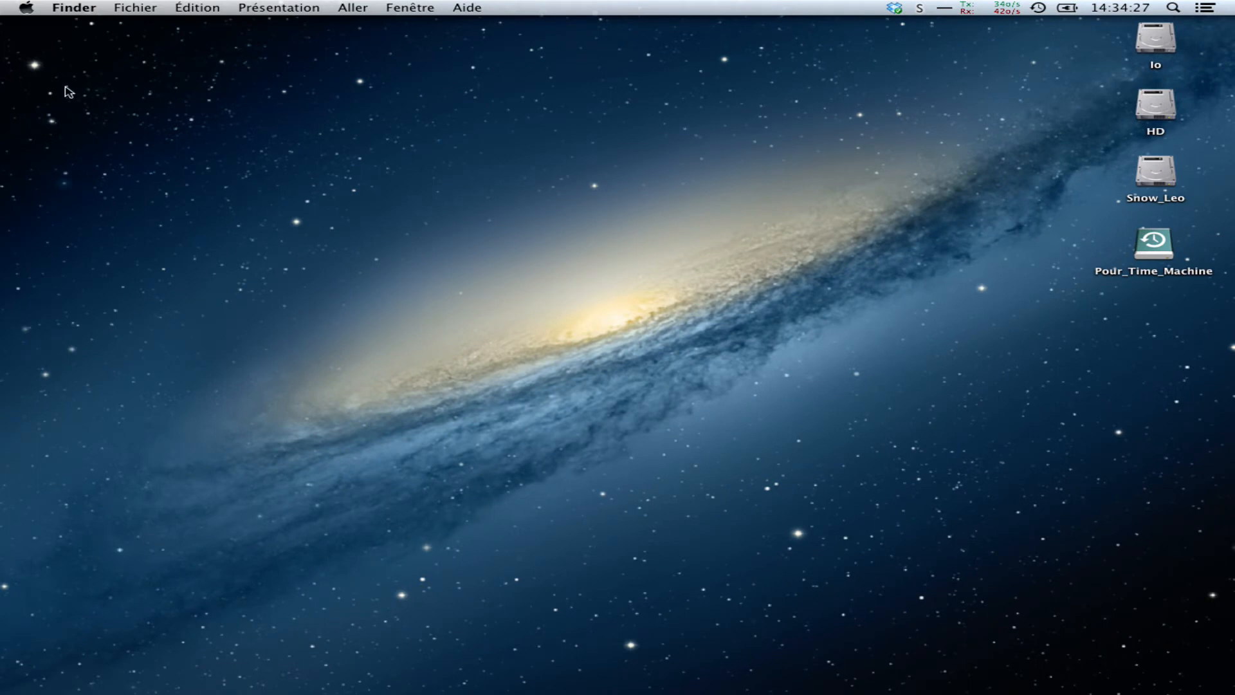
In the system's printer and scanner preferences, set the EPSON Perfection 3170's scan button to open Transfert d'images.
left_click(31, 8)
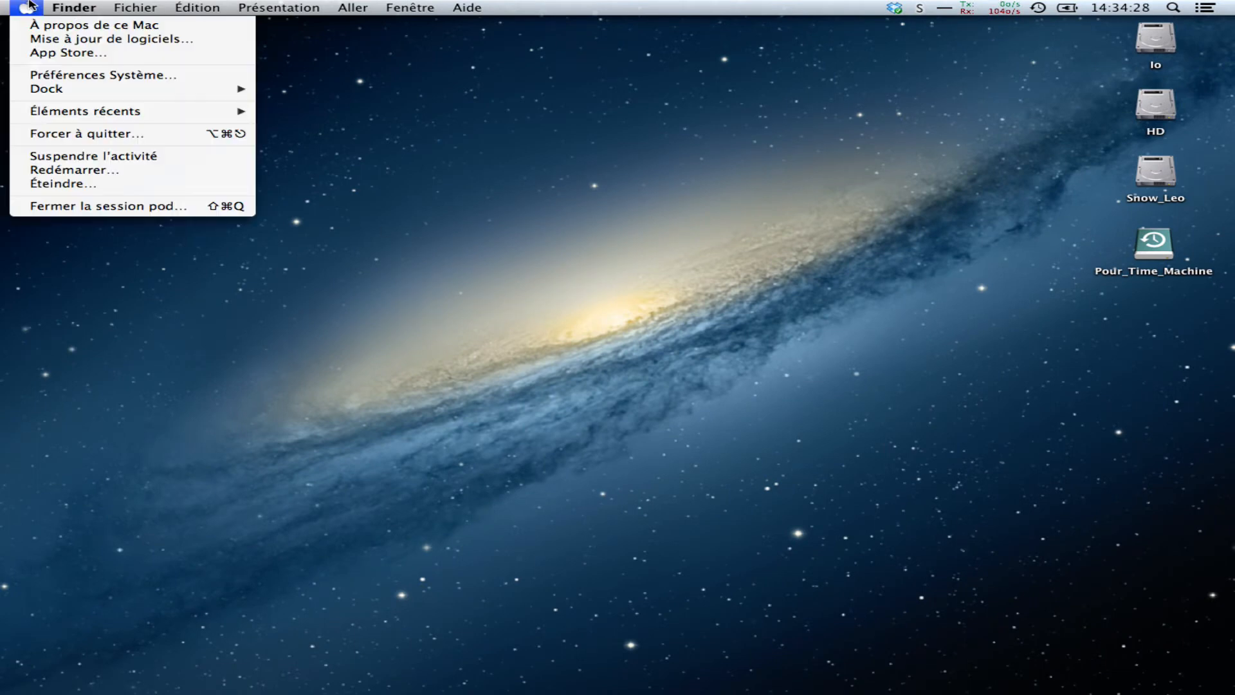
left_click(48, 75)
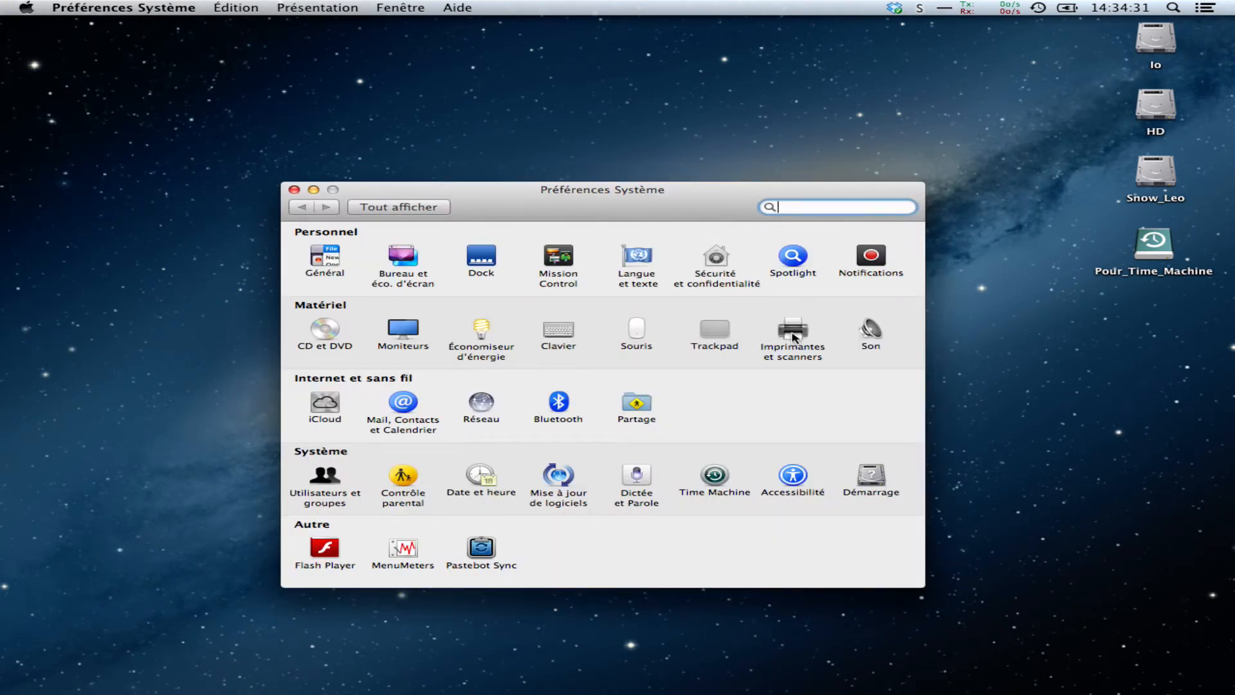
left_click(796, 331)
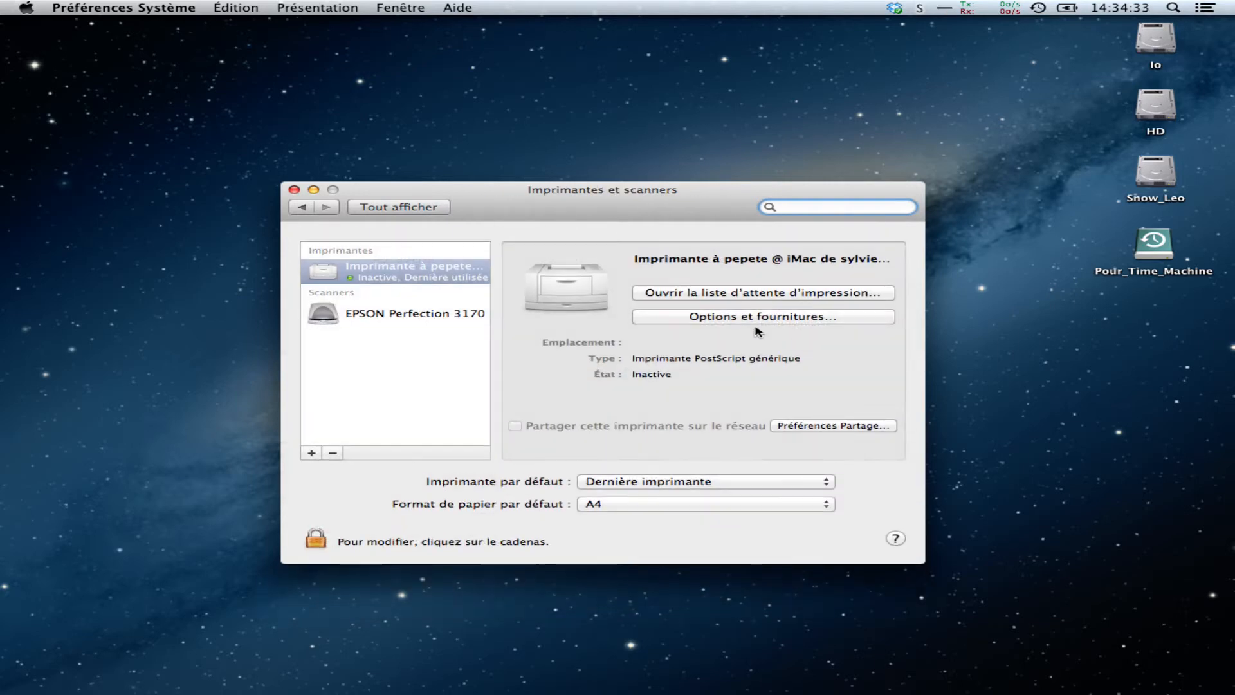
left_click(437, 317)
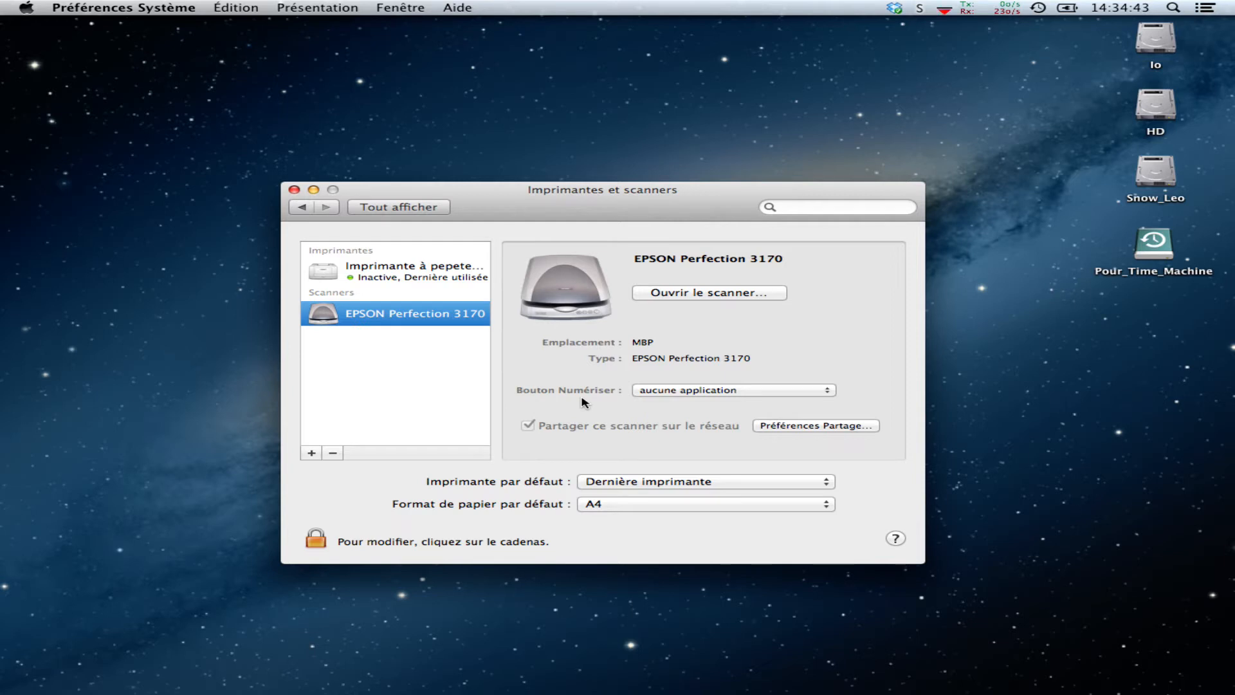
left_click(685, 394)
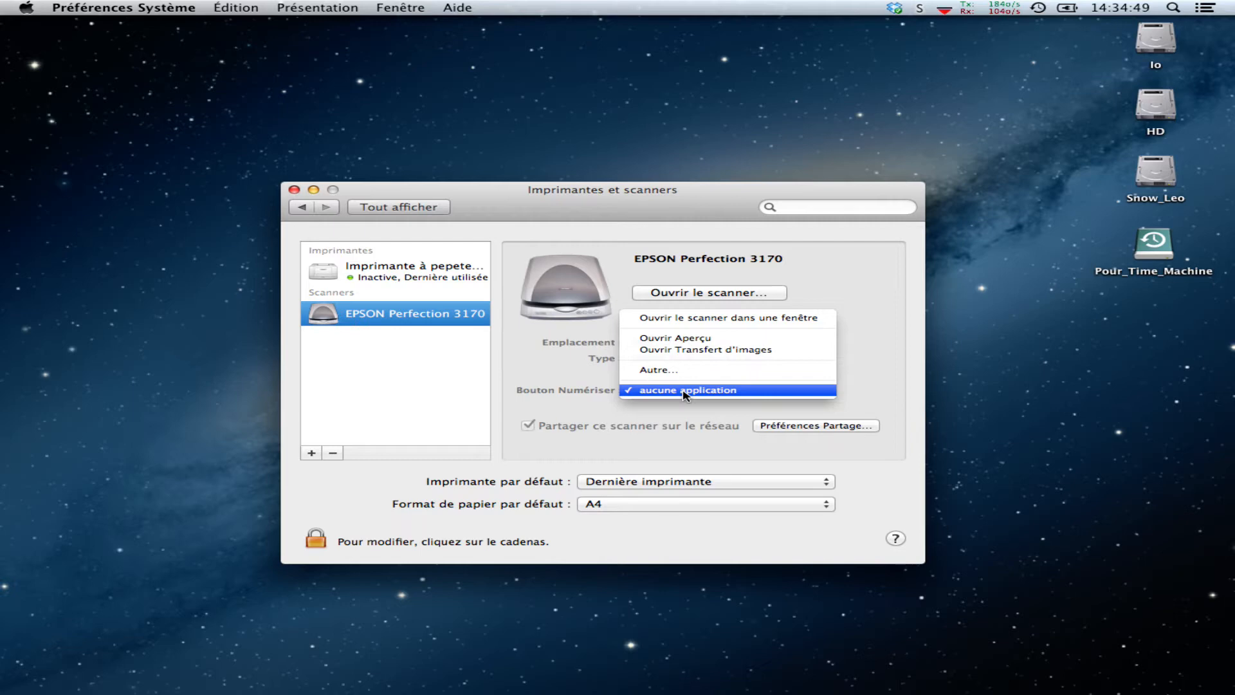
left_click(692, 350)
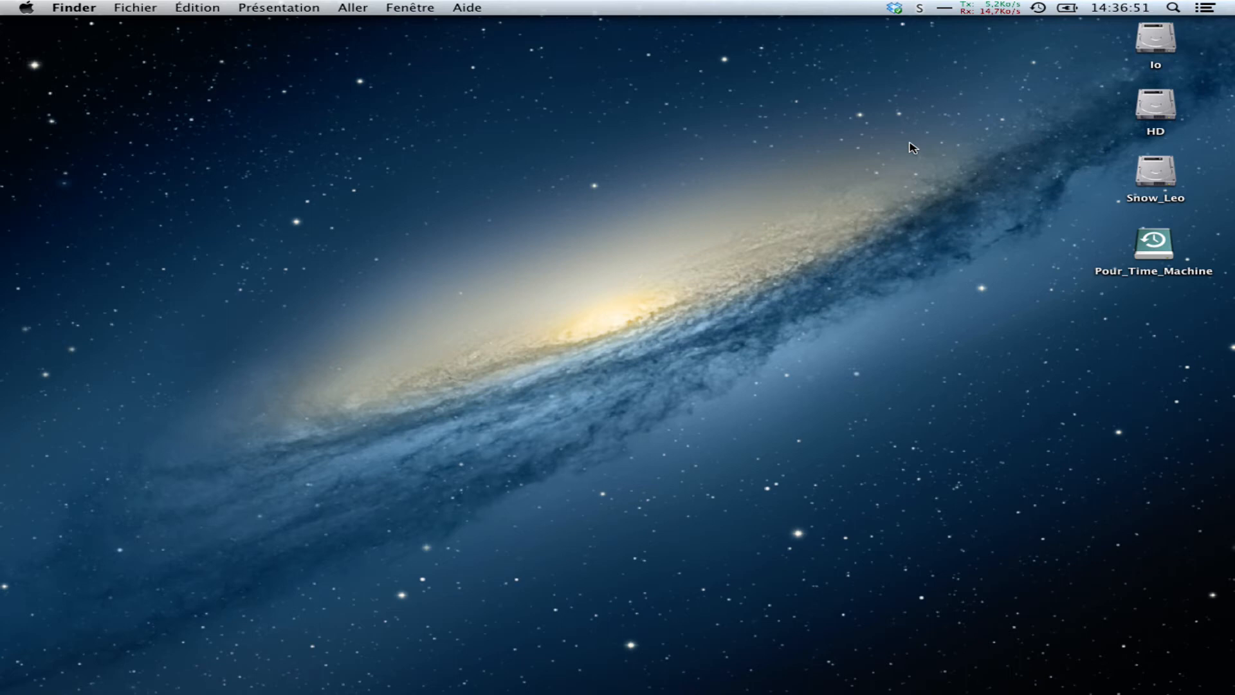
Create a desktop folder named __Courriers_mdk and place it beside the Io disk.
key("super+shift+n")
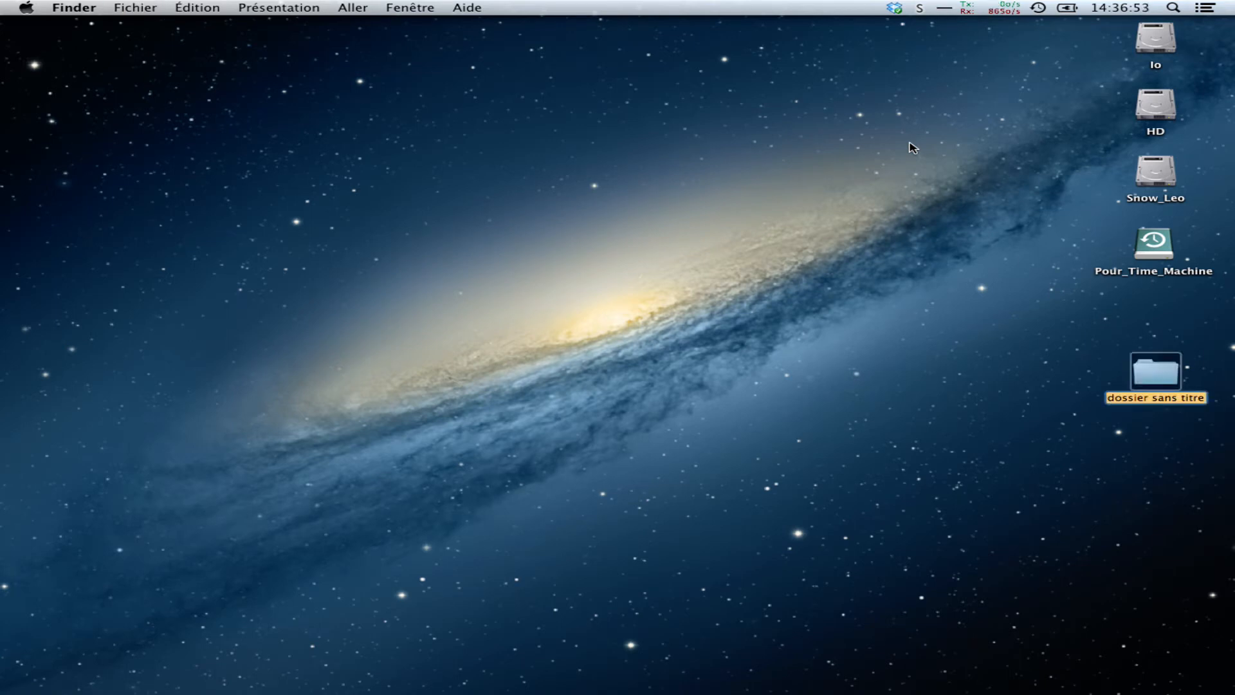
type("_Courr")
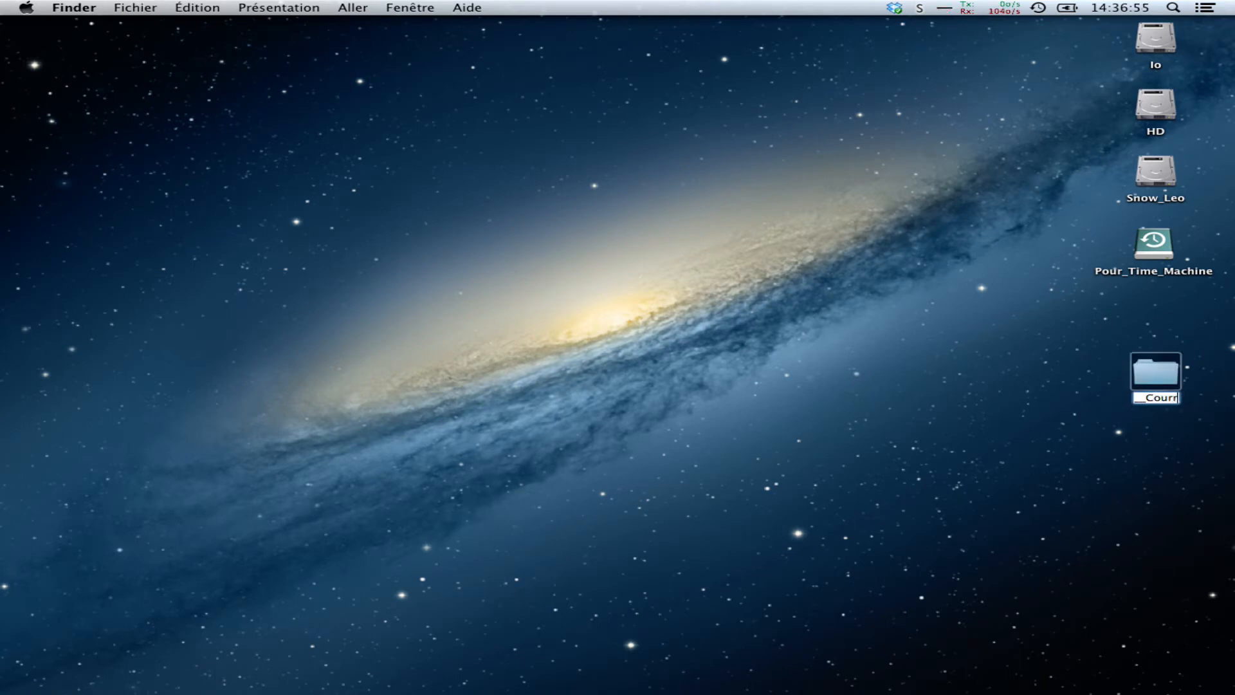
type("iers")
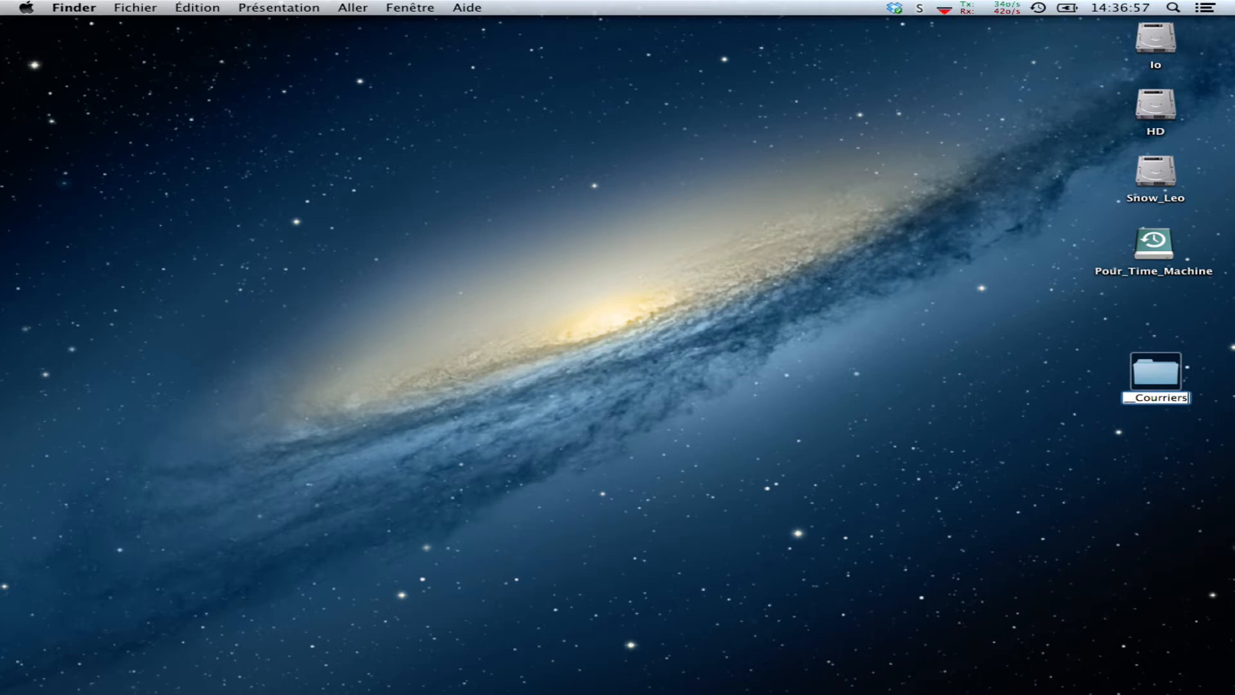
type("_mdk")
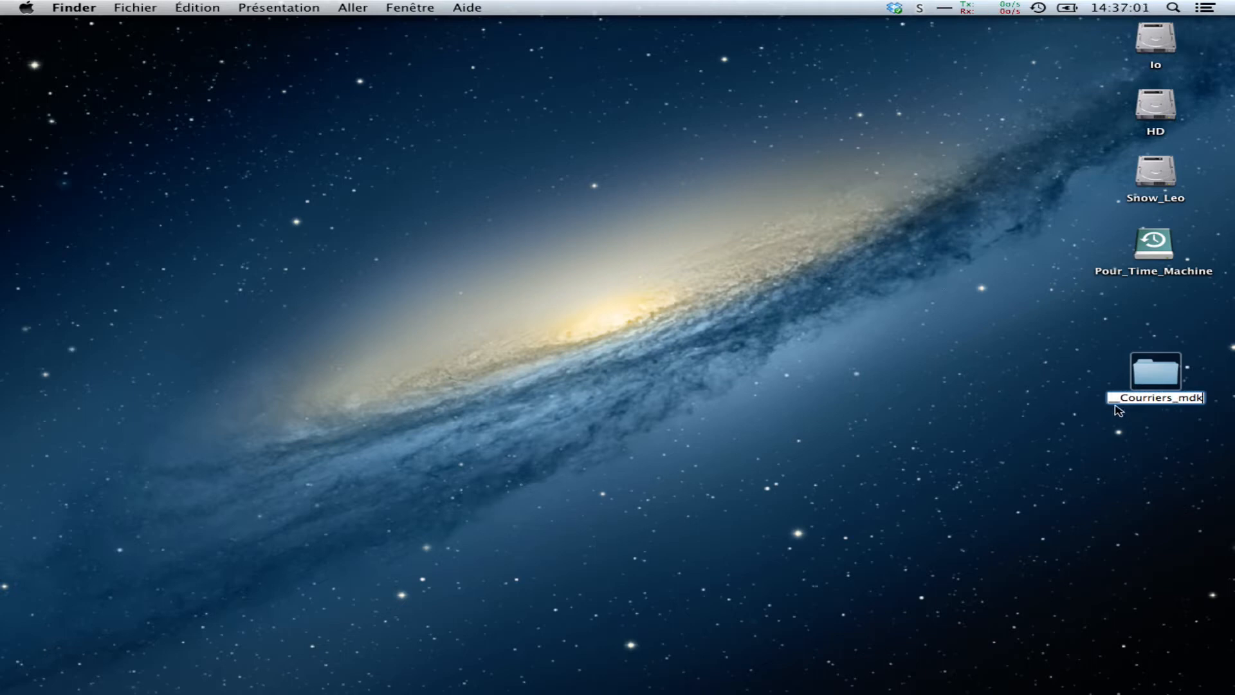
left_click(1140, 424)
left_click_drag(1158, 382, 1034, 58)
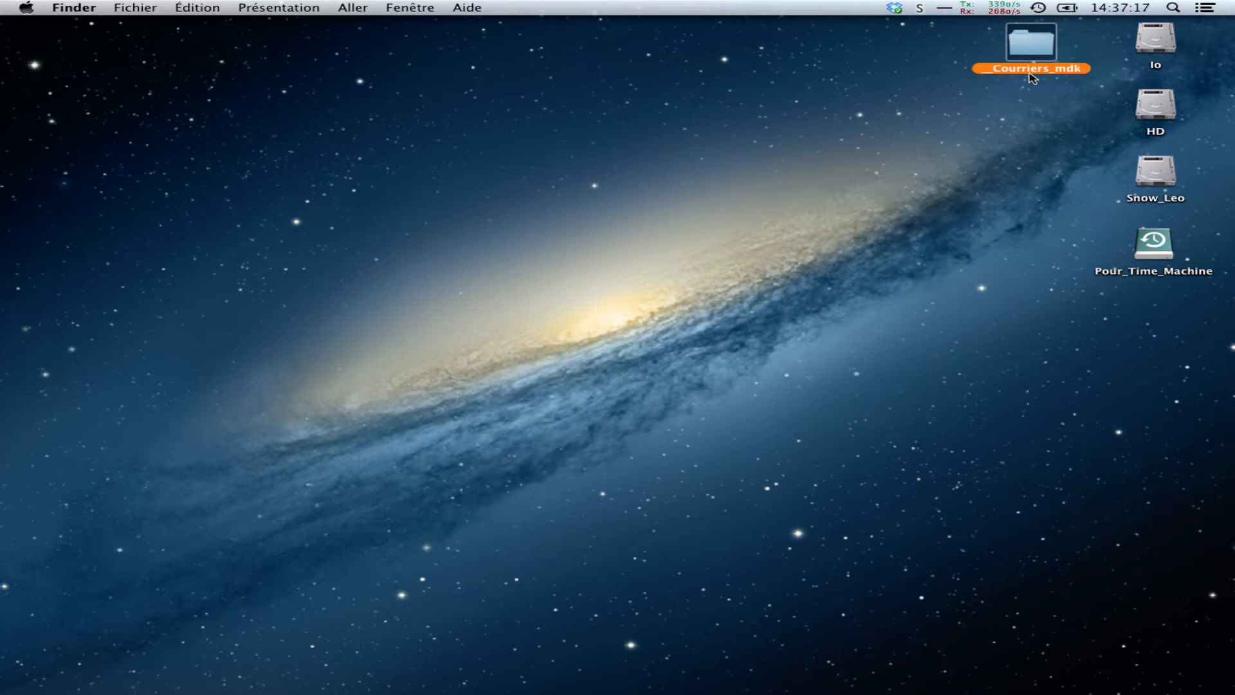
left_click(1030, 90)
mouse_move(1033, 48)
left_mouse_down()
mouse_move(1043, 54)
mouse_move(1023, 54)
left_mouse_up()
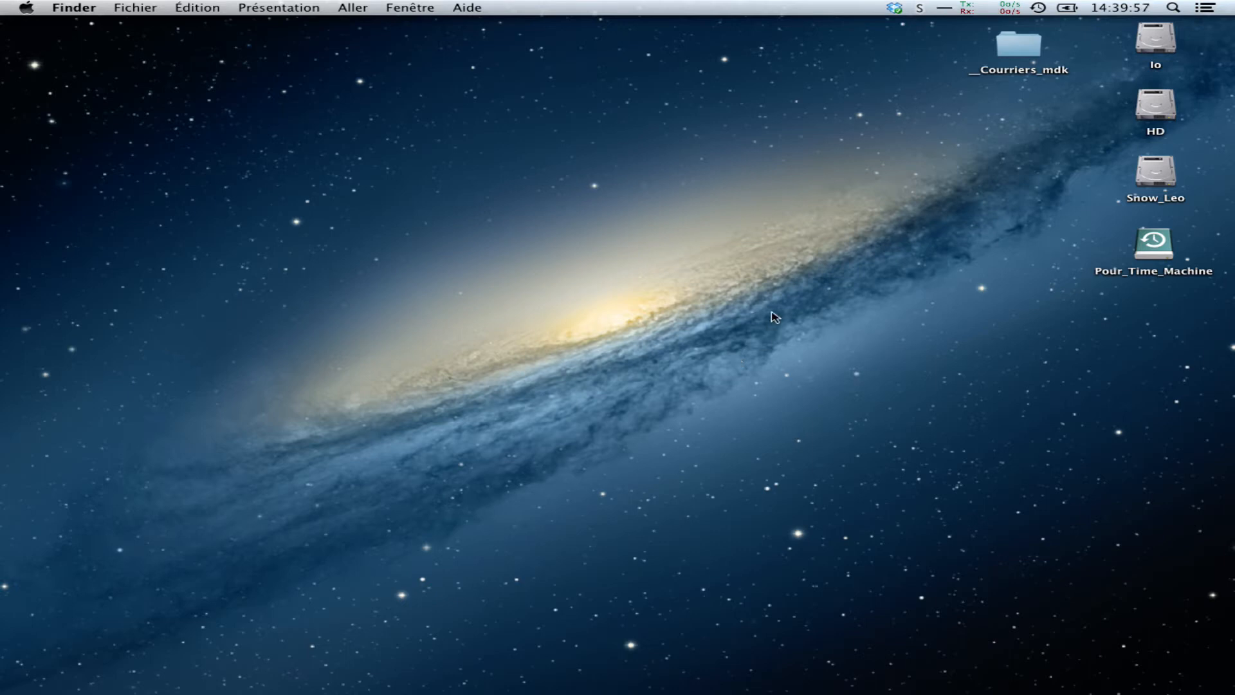
Launch Transfert d'images from the Applications folder on the Io disk and widen its device list to fit the scanner's name.
double_click(1156, 40)
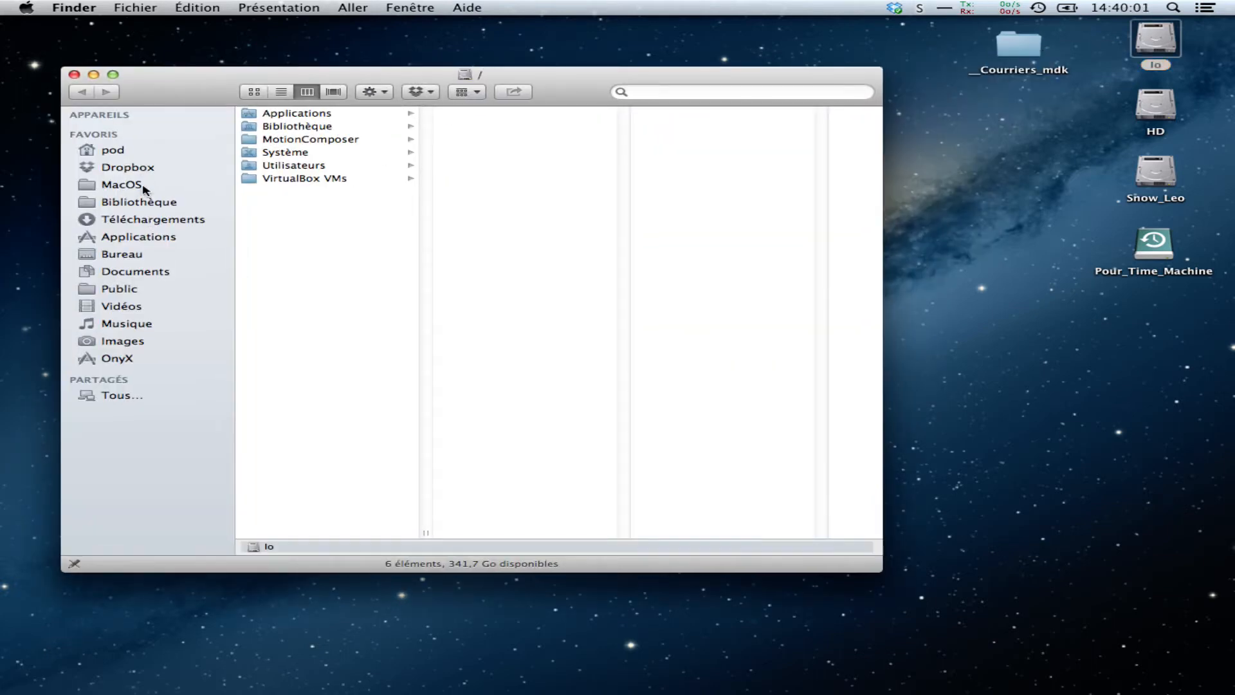
left_click(136, 237)
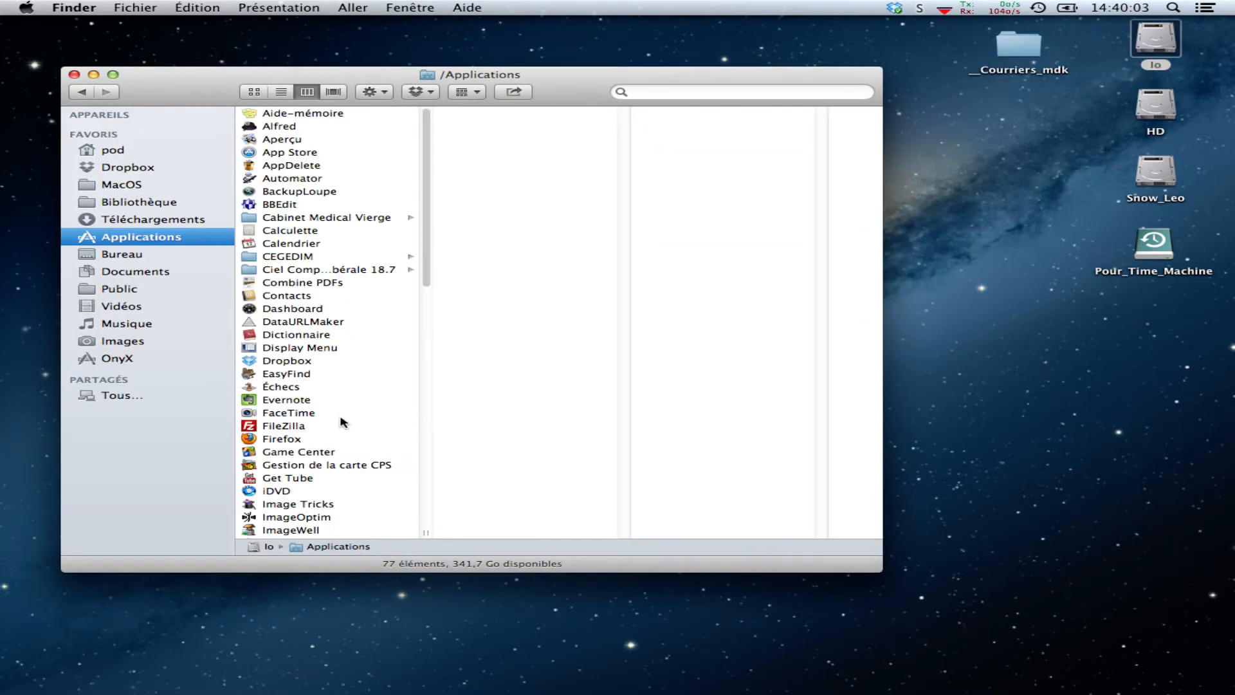
type("tr")
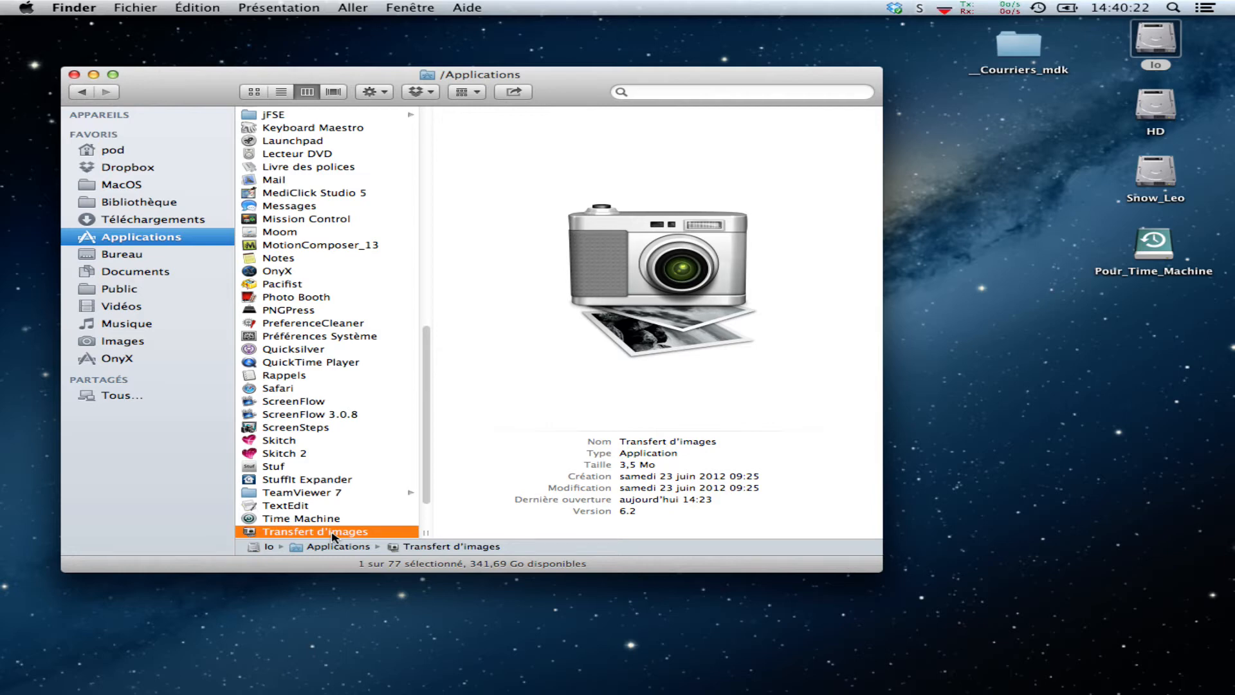
double_click(333, 532)
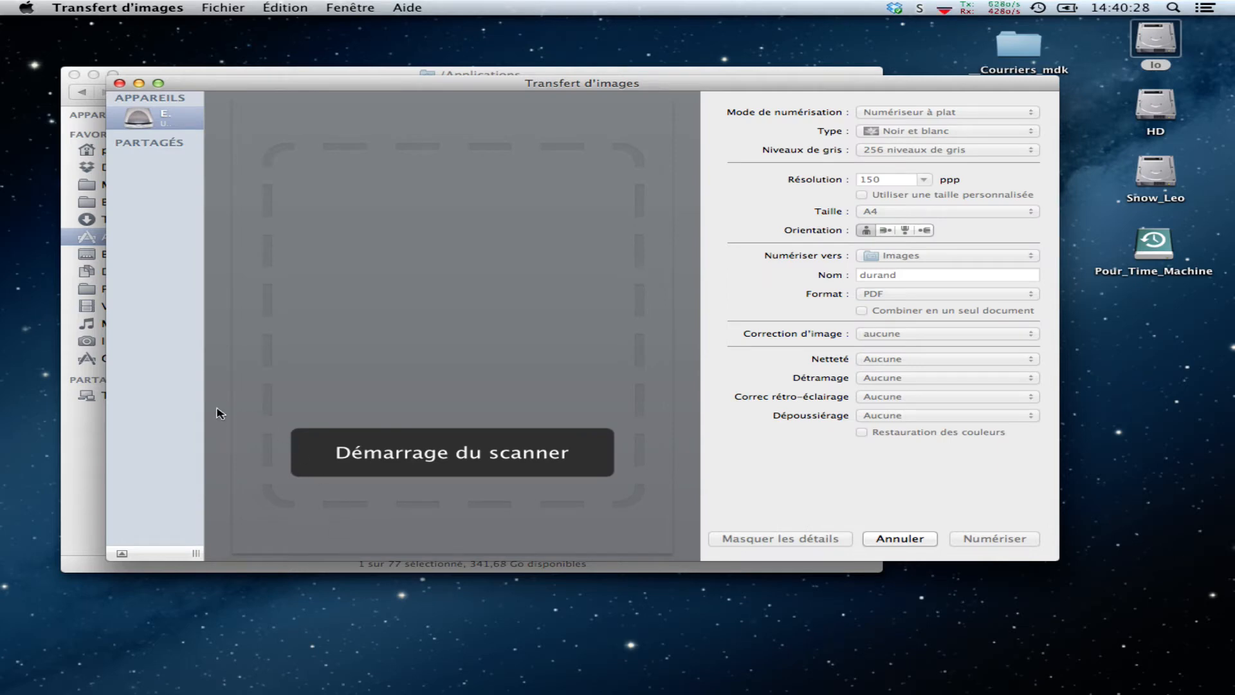
left_click_drag(203, 406, 339, 400)
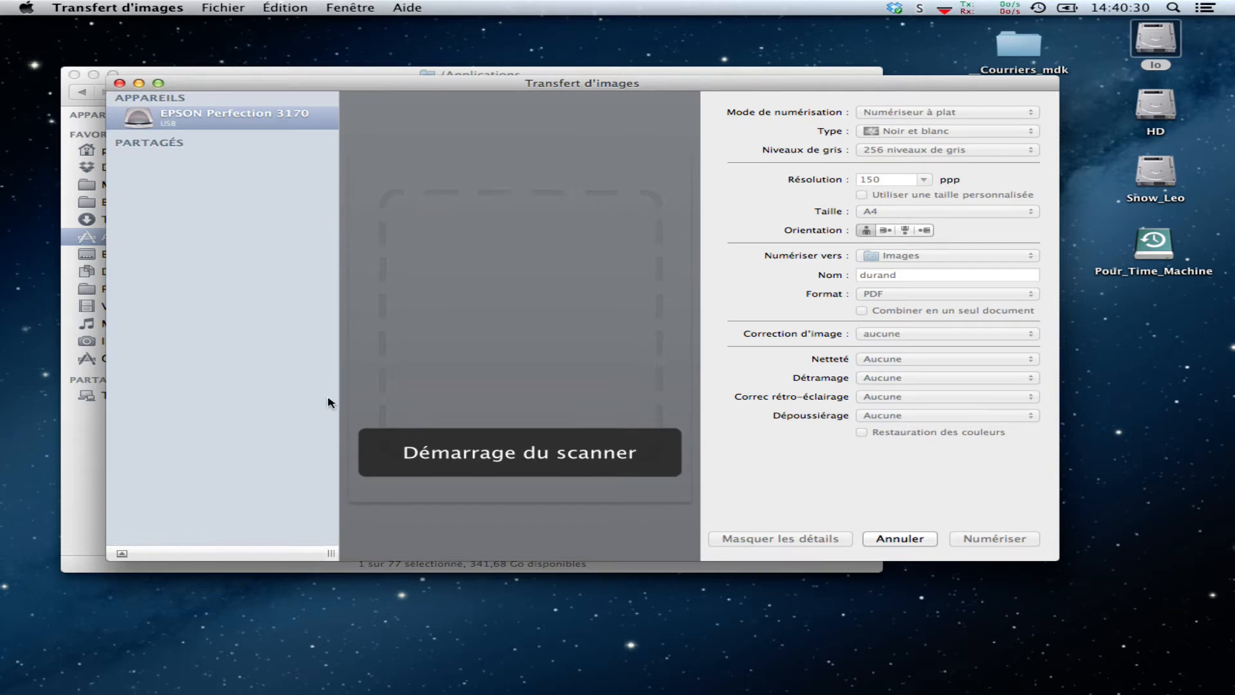
Shift the scan area slightly up and left on the previewed page, and enlarge the scanning window to fill the screen.
mouse_move(158, 86)
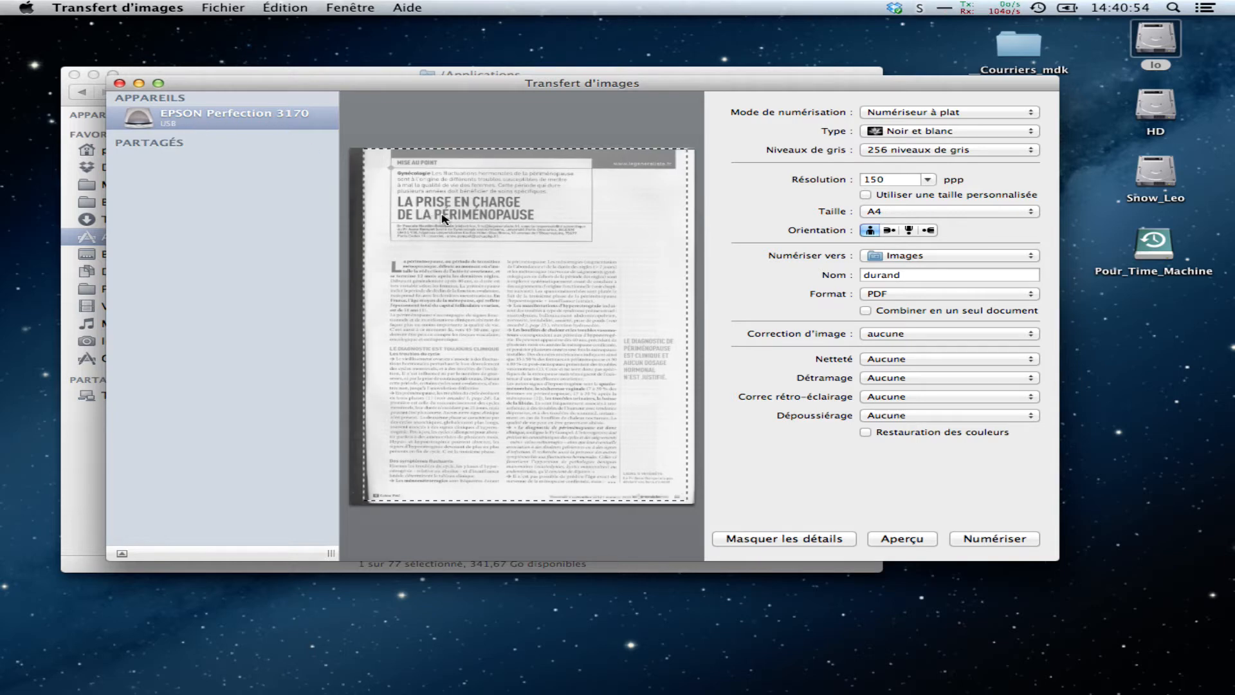
left_click_drag(442, 214, 435, 210)
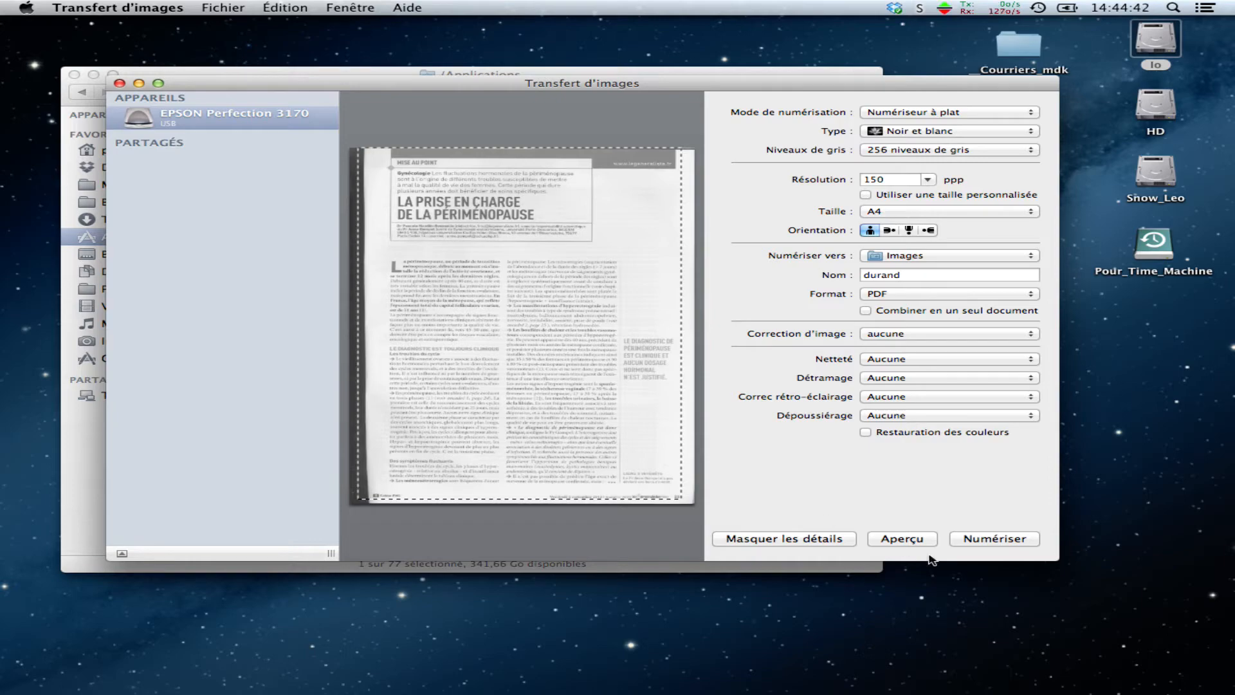
left_click_drag(1058, 560, 1029, 554)
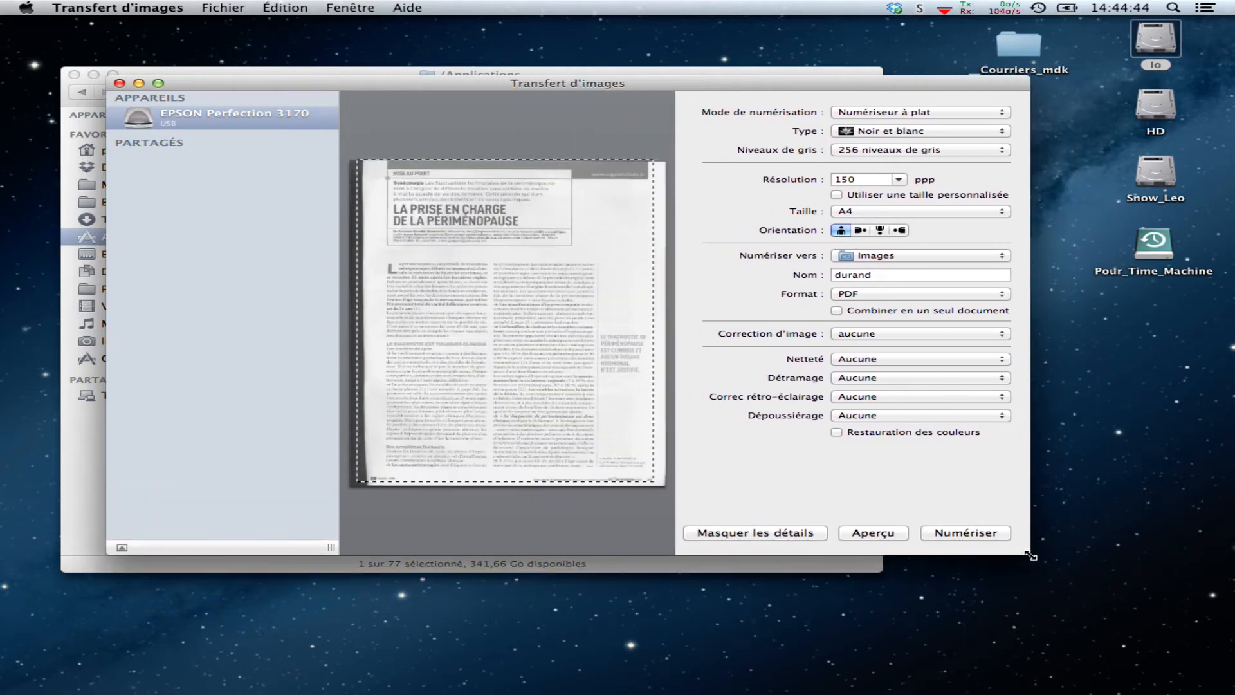
mouse_move(155, 86)
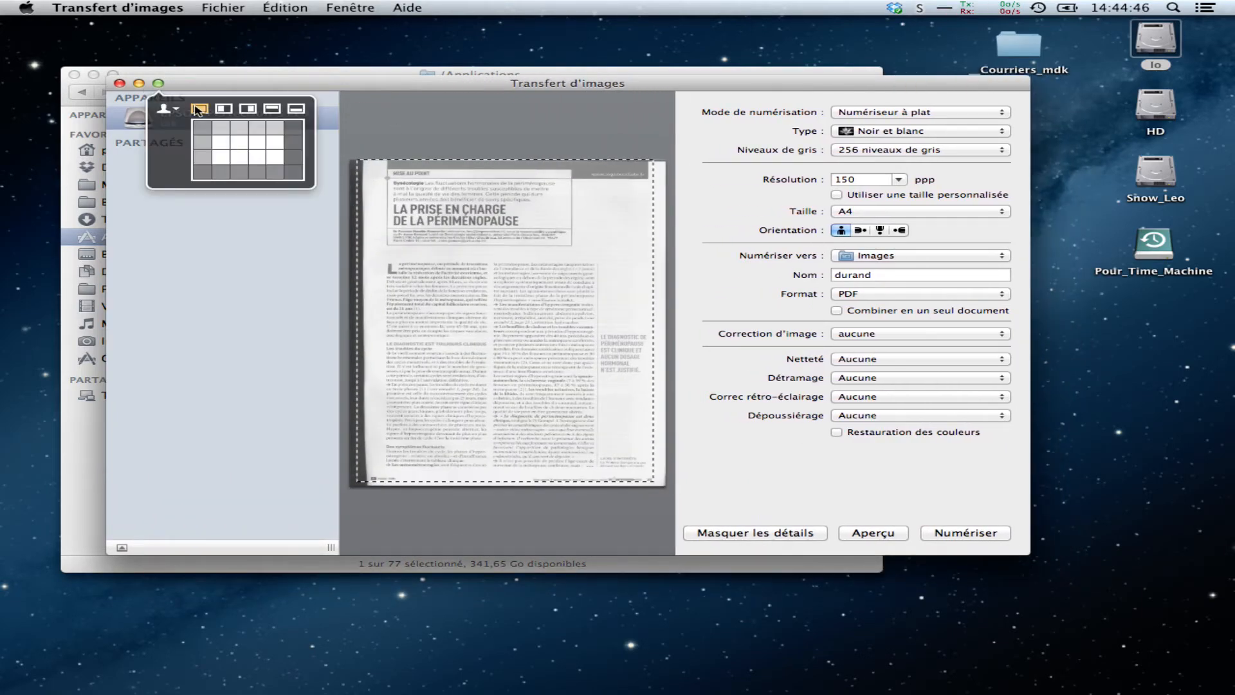
left_click(196, 110)
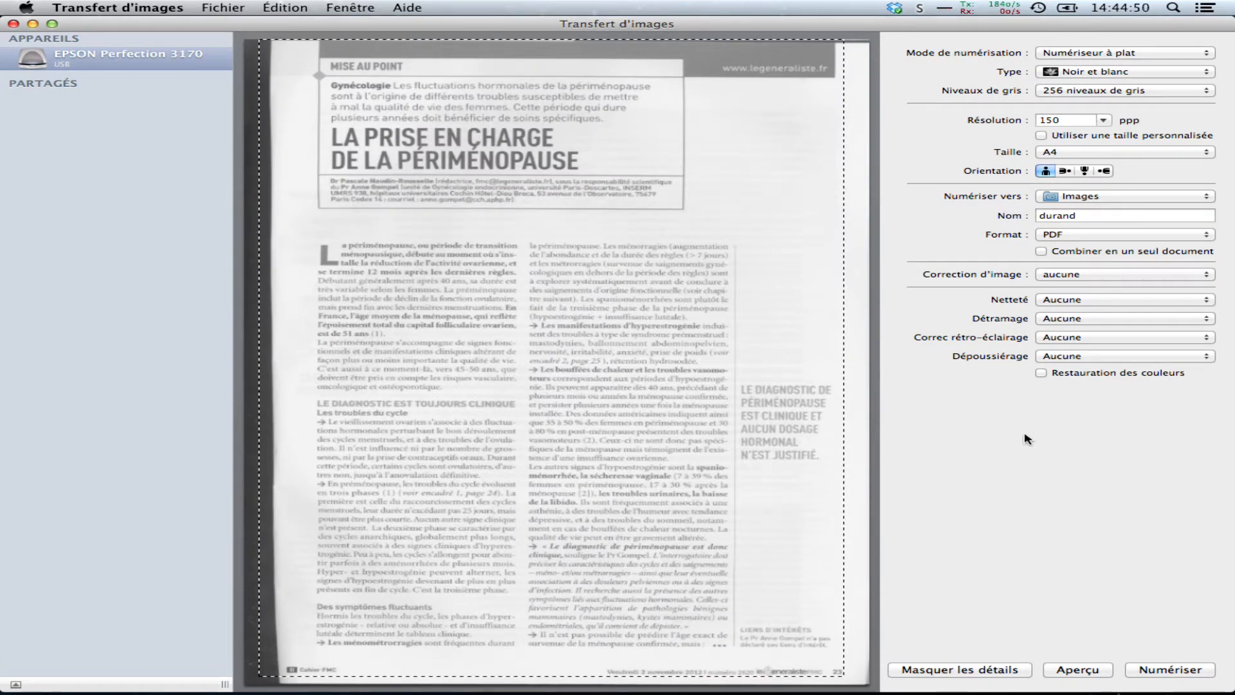
Hide the detailed scan settings and show them again.
left_click(962, 671)
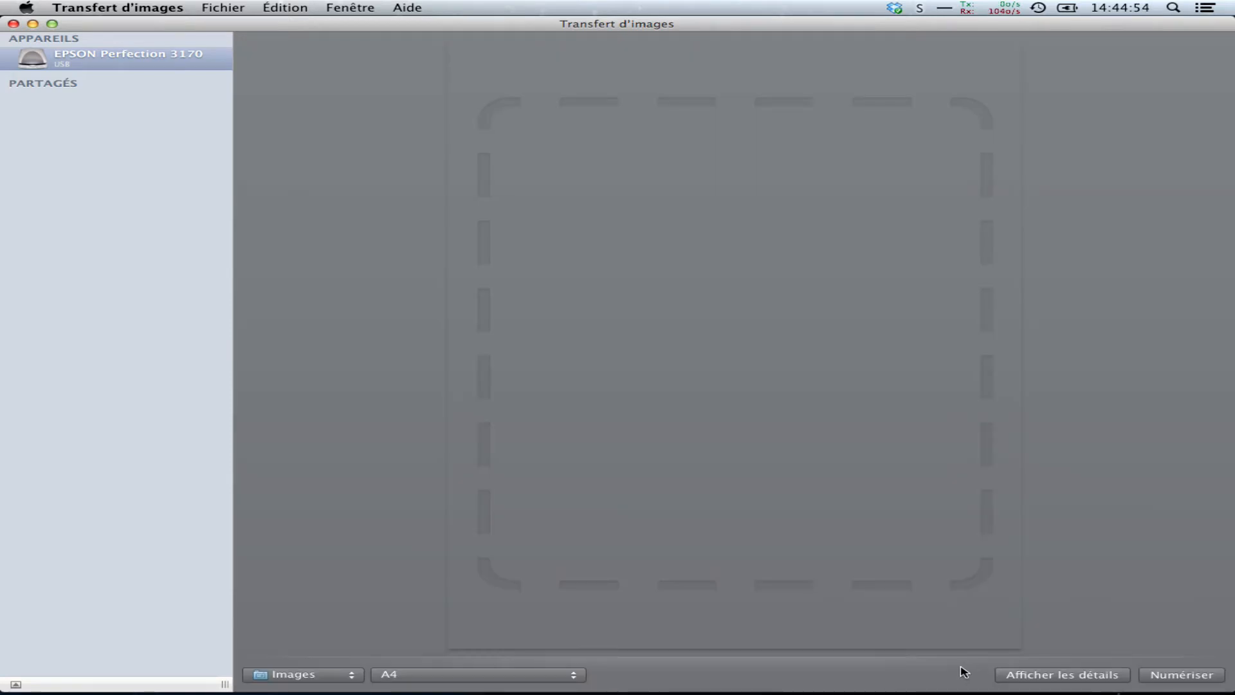
left_click(1045, 679)
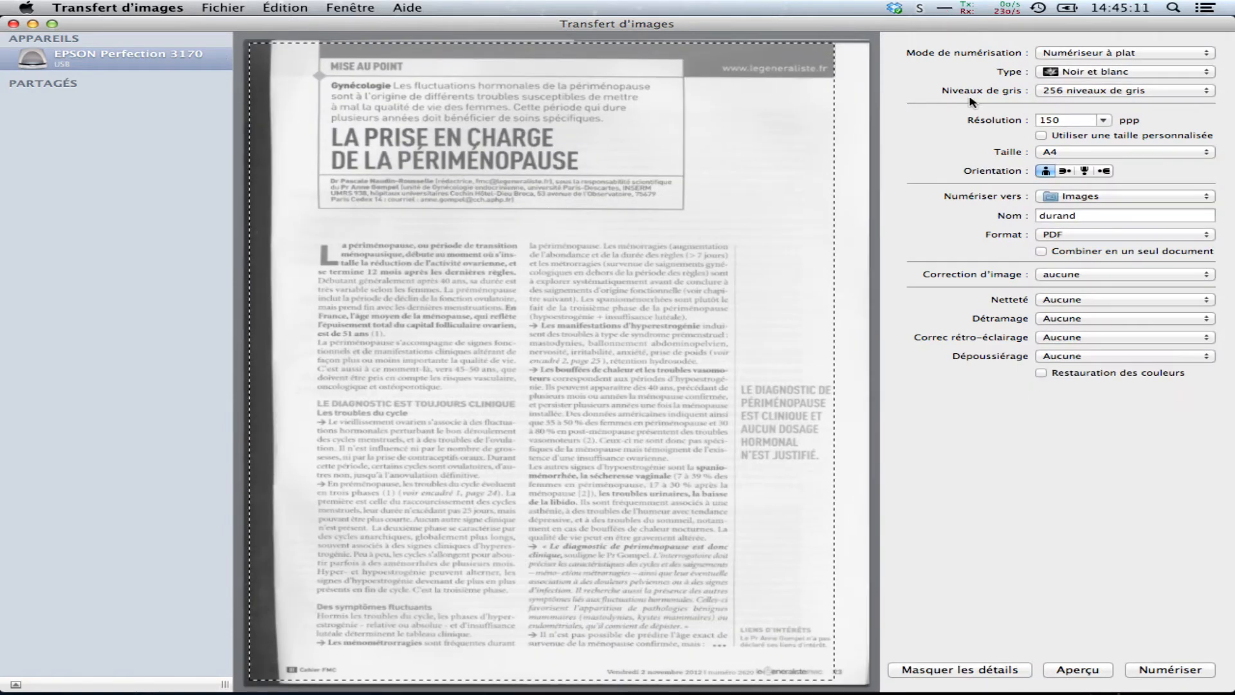
Set the scan type to Texte.
left_click(1065, 73)
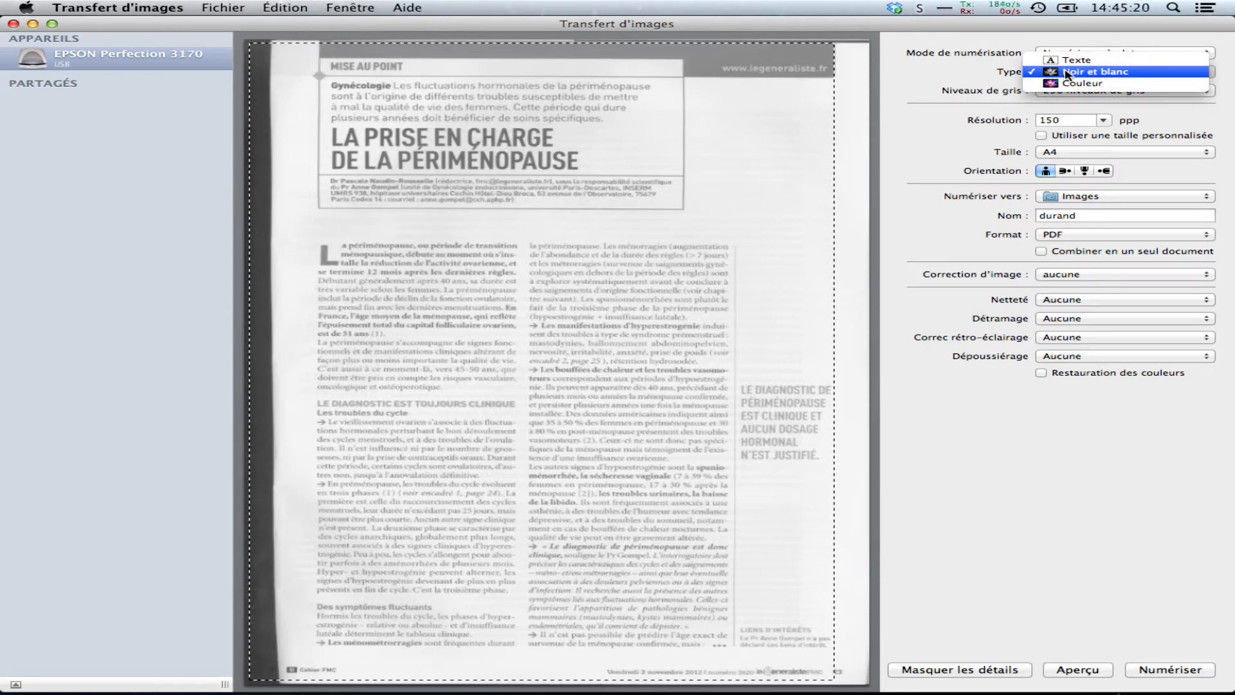
left_click(952, 76)
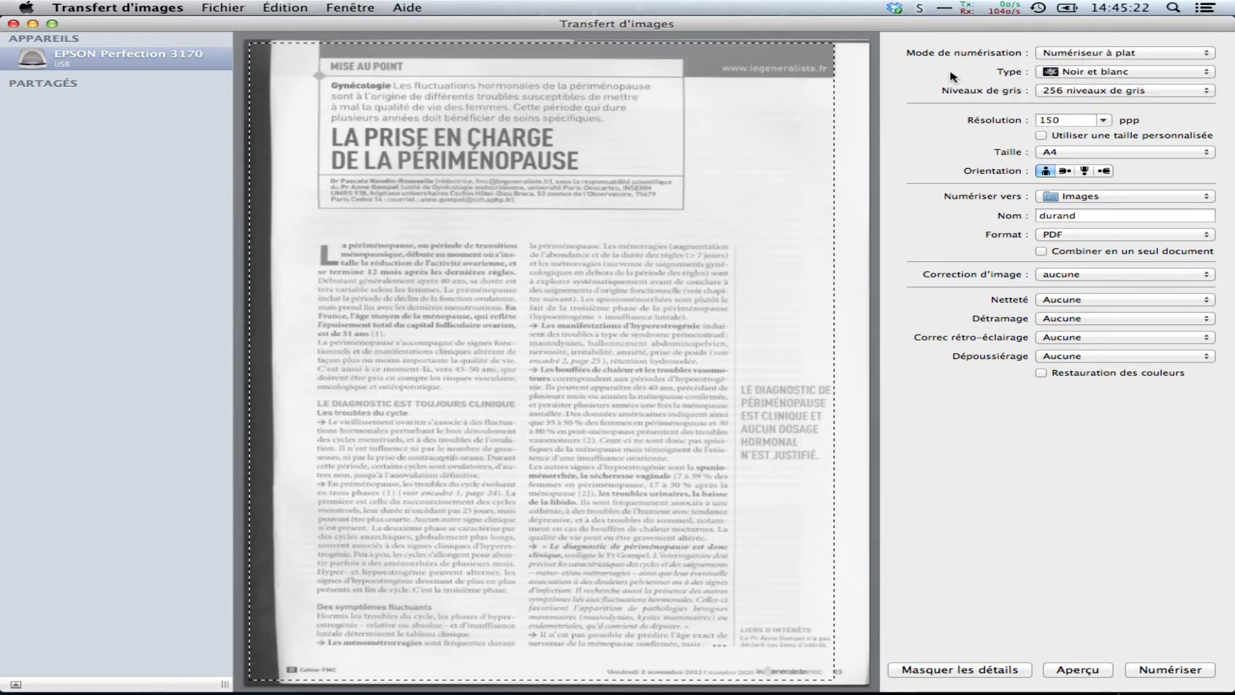
left_click(1073, 74)
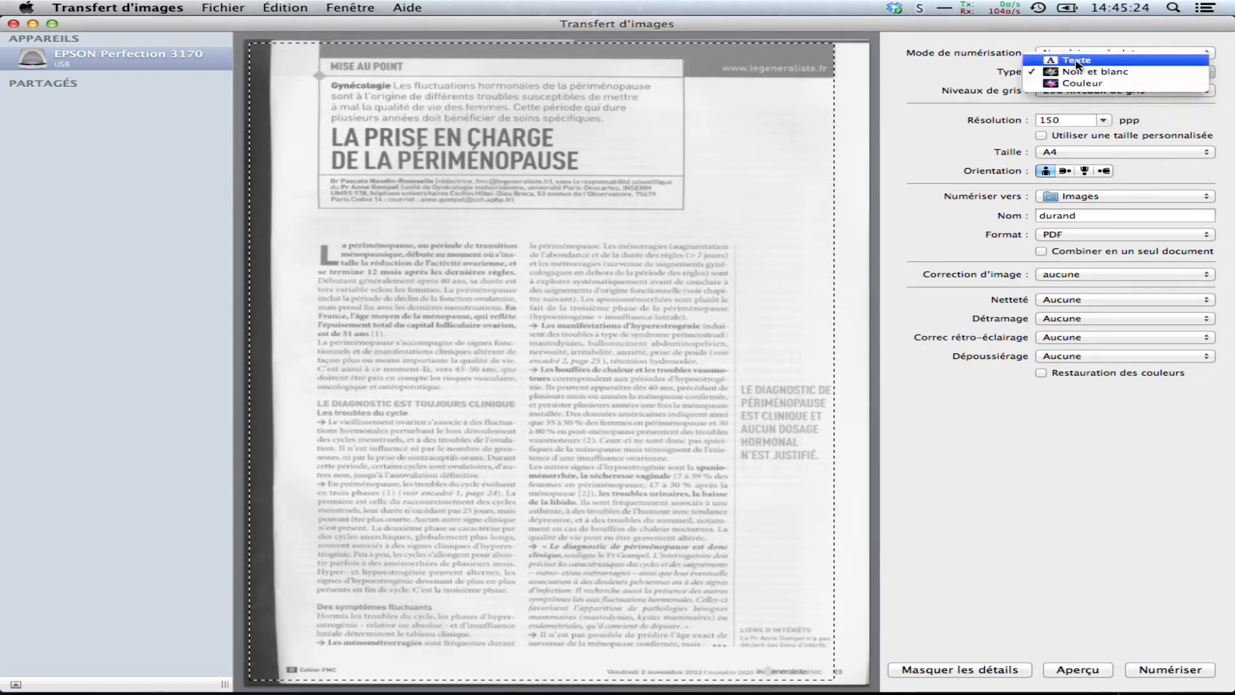
left_click(1075, 62)
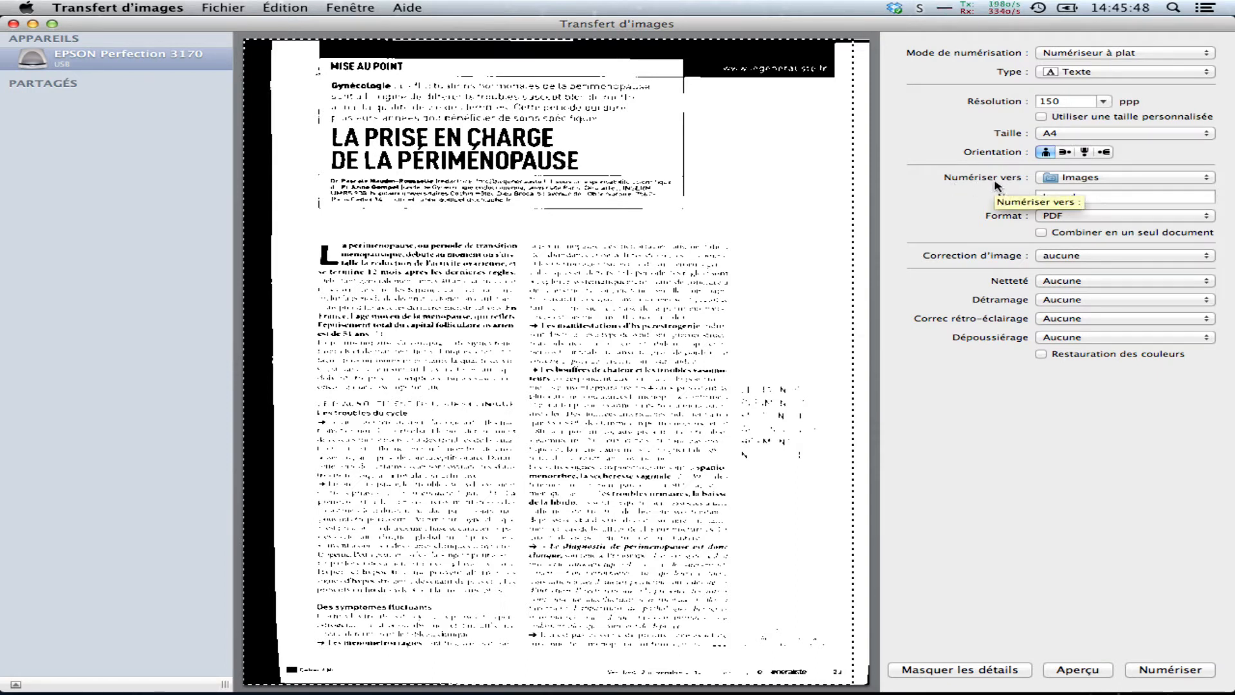
Set the scan destination to the __Courriers_mdk folder on the desktop and keep PDF as the file format.
left_click(1078, 180)
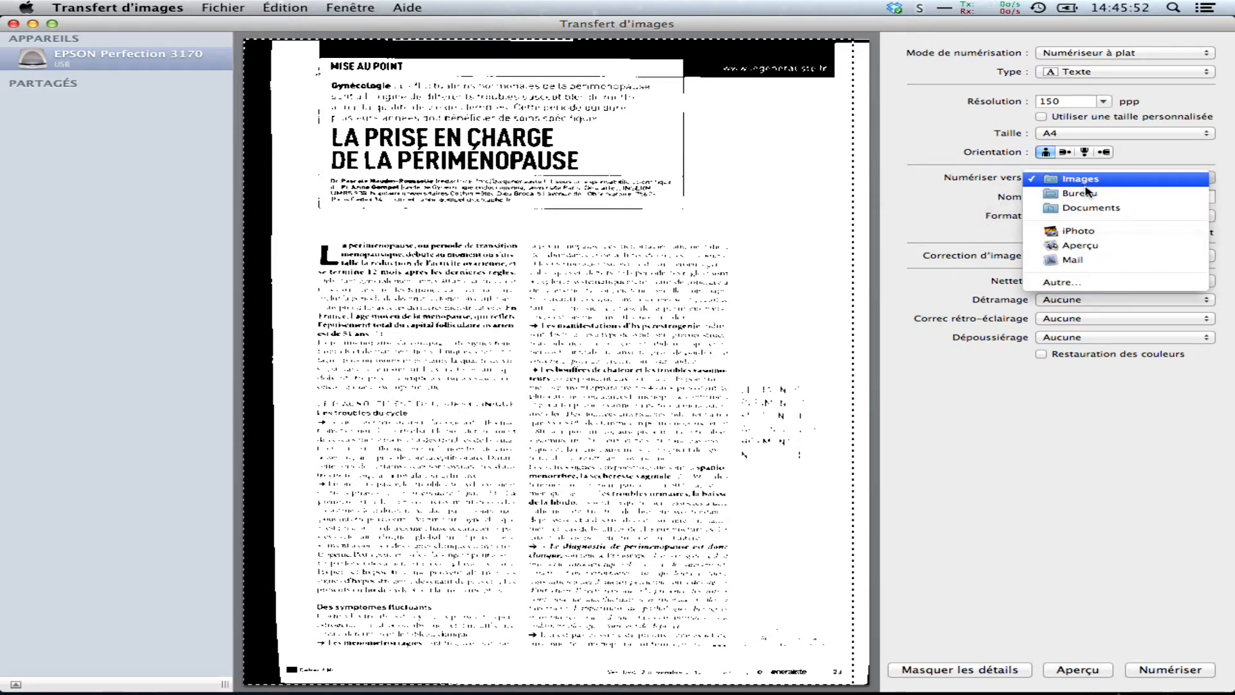
left_click(1090, 287)
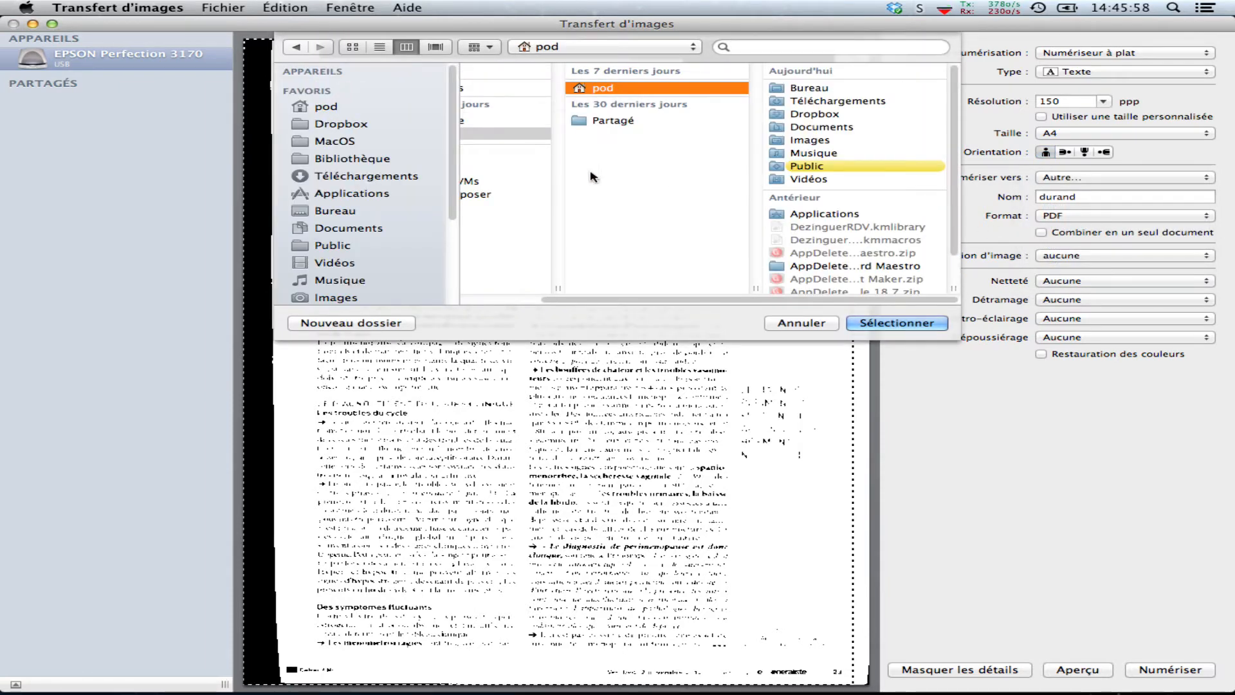
left_click(378, 212)
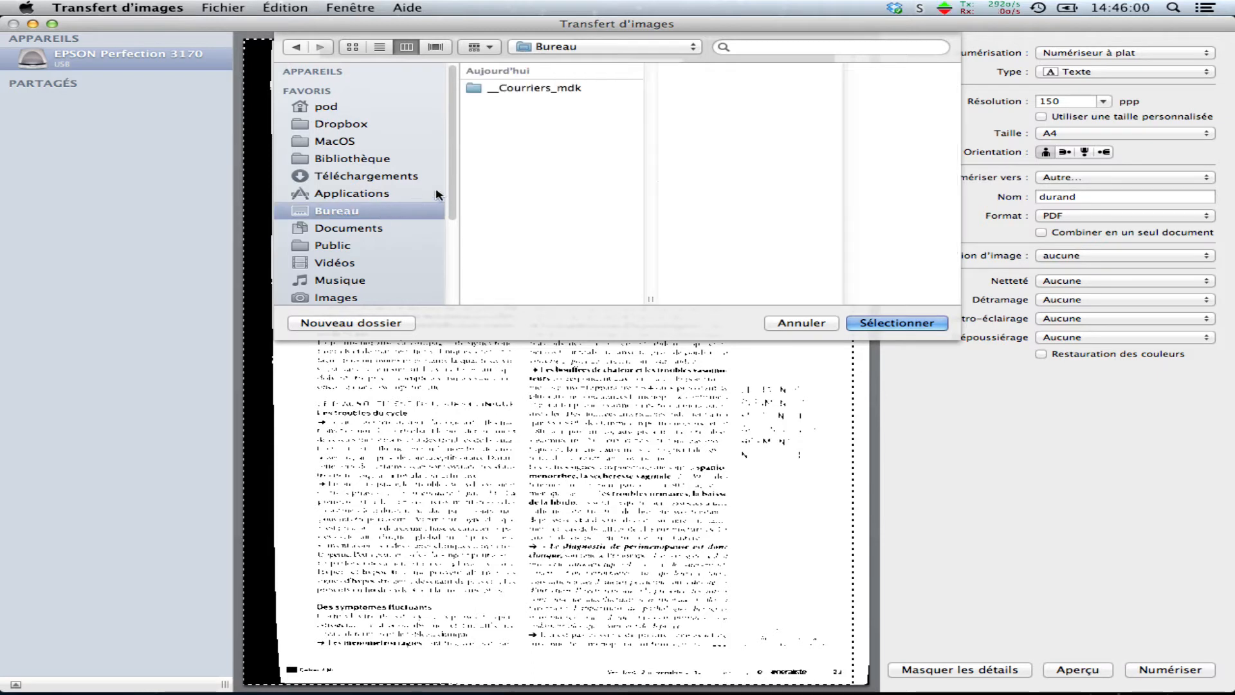
left_click(524, 92)
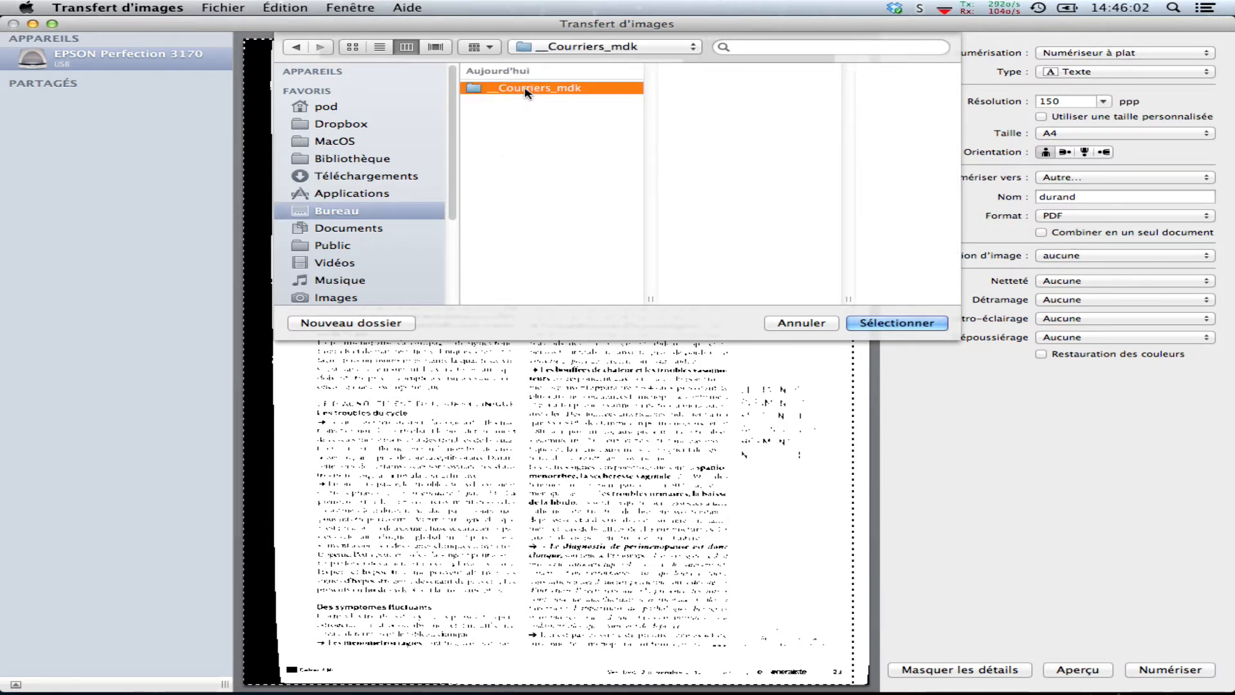
left_click(887, 324)
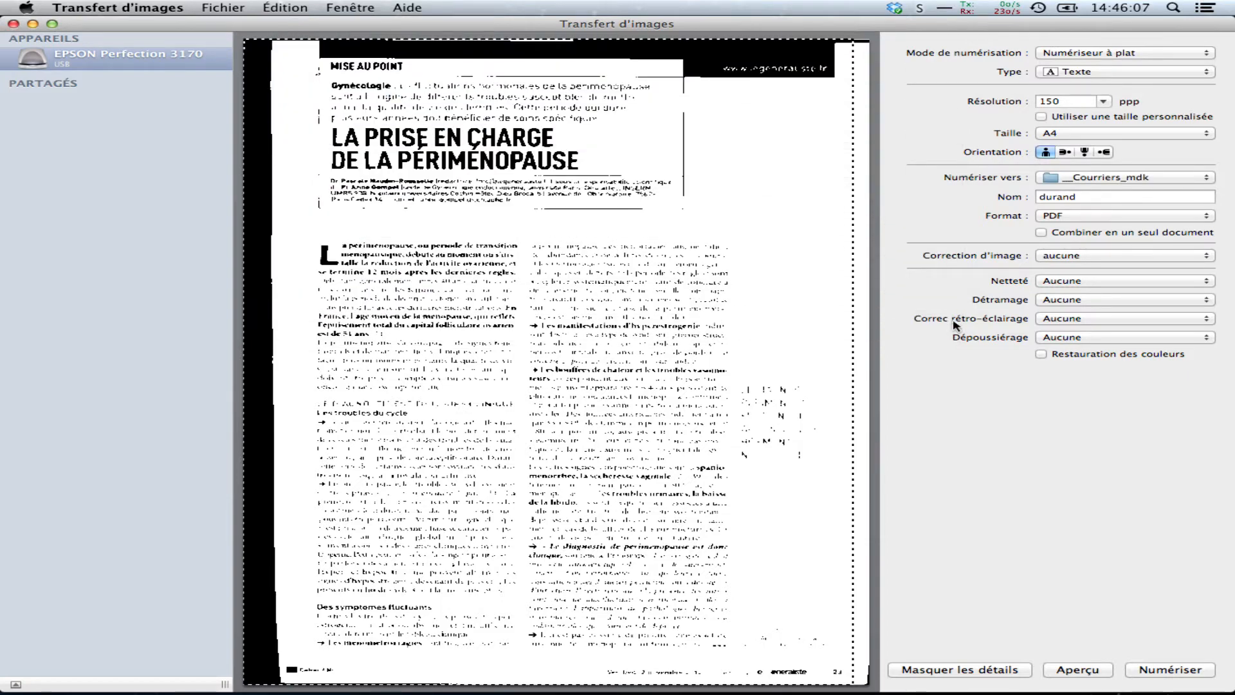
left_click(1081, 216)
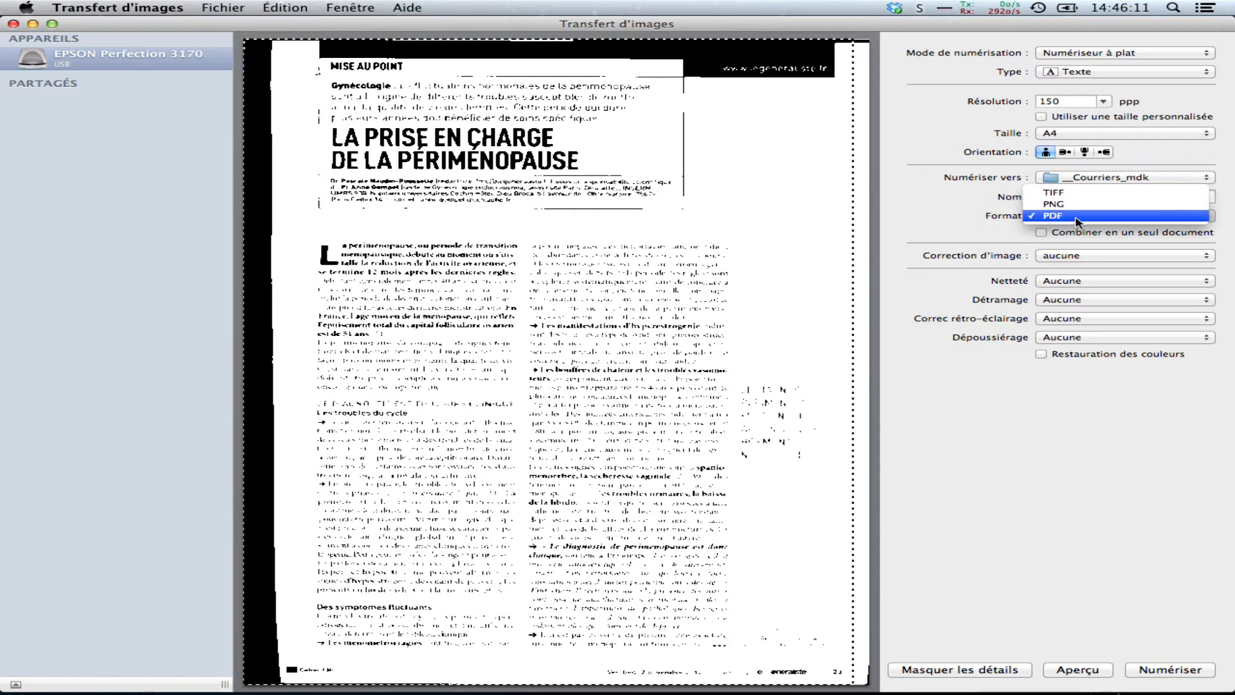
left_click(1077, 218)
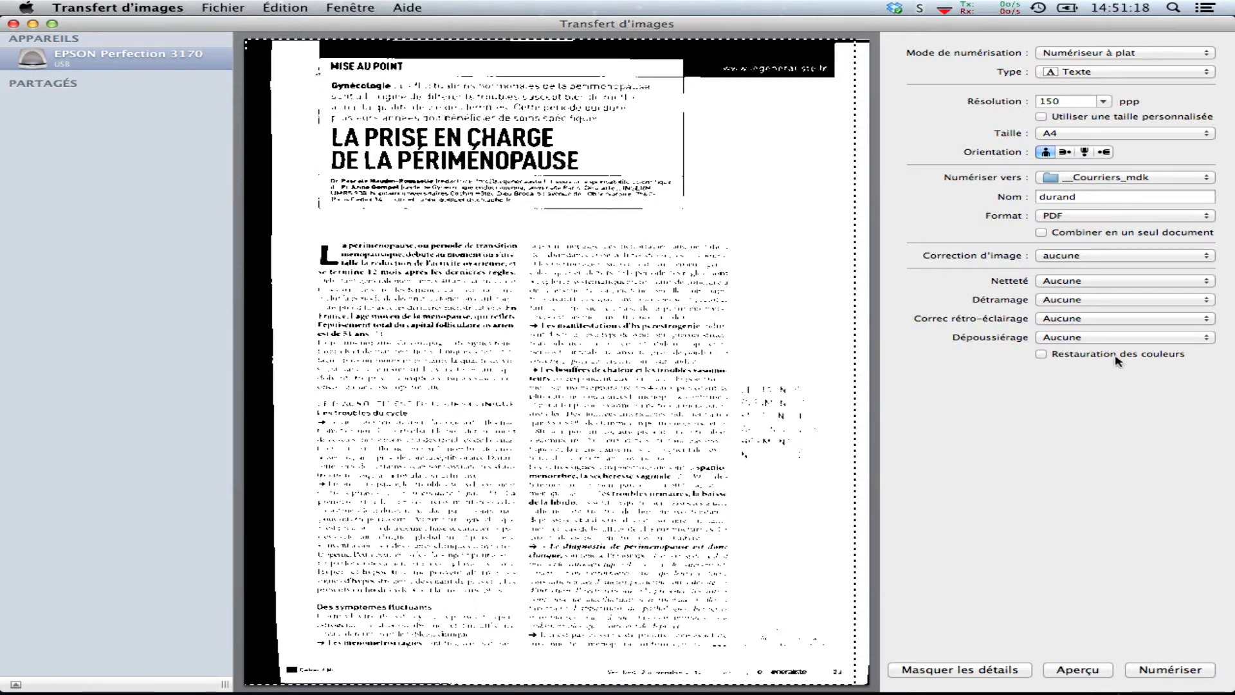
Name the scan trucmuche and scan the page.
double_click(1089, 196)
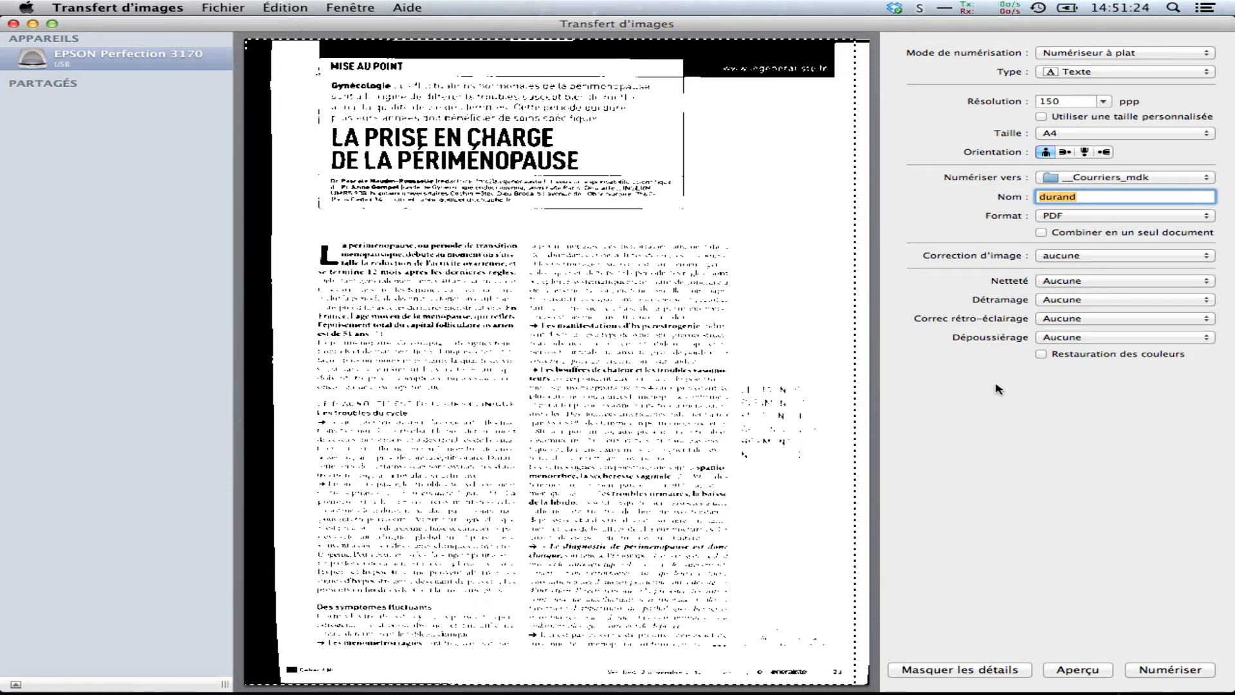
type("trucmuche")
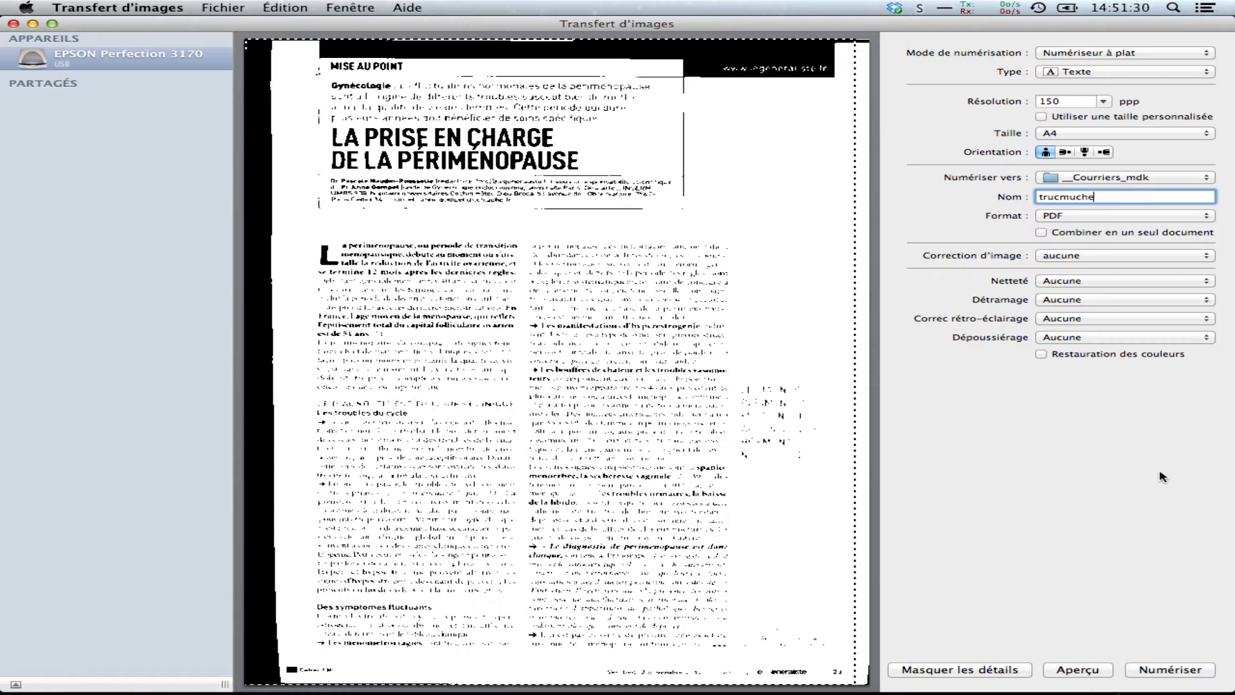
left_click(1157, 670)
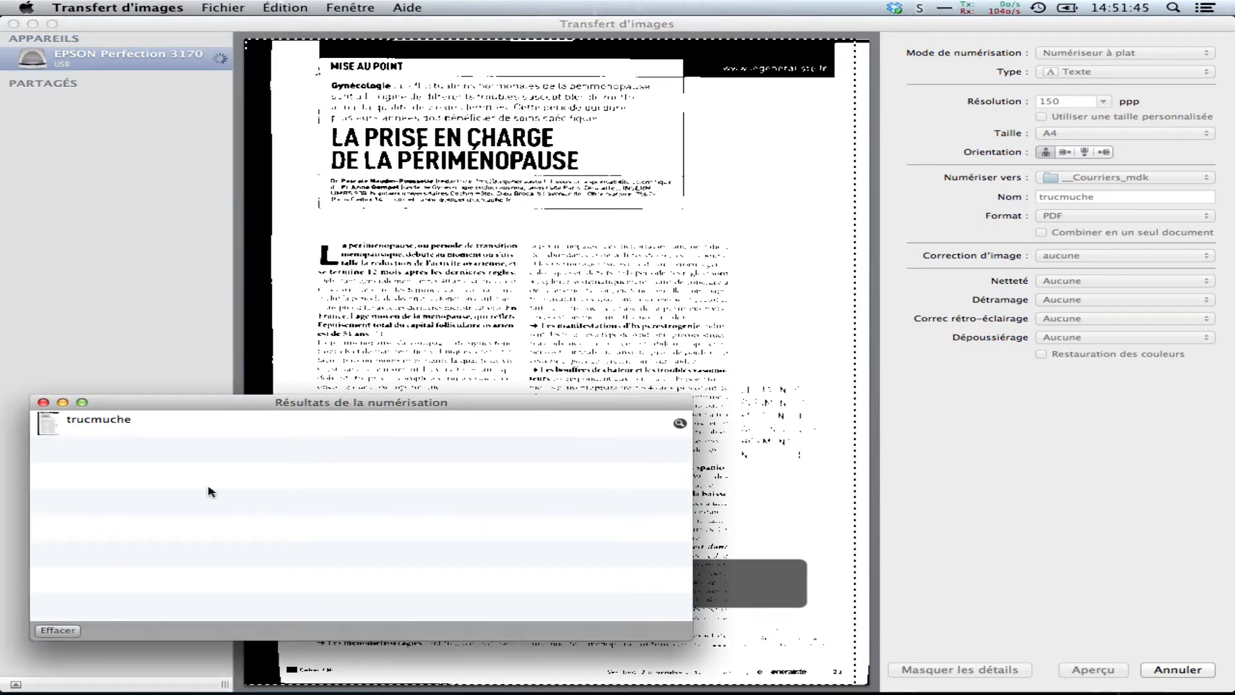
Reveal trucmuche.pdf in the Finder from the scan results and view a quick preview of the scanned page.
left_click(158, 428)
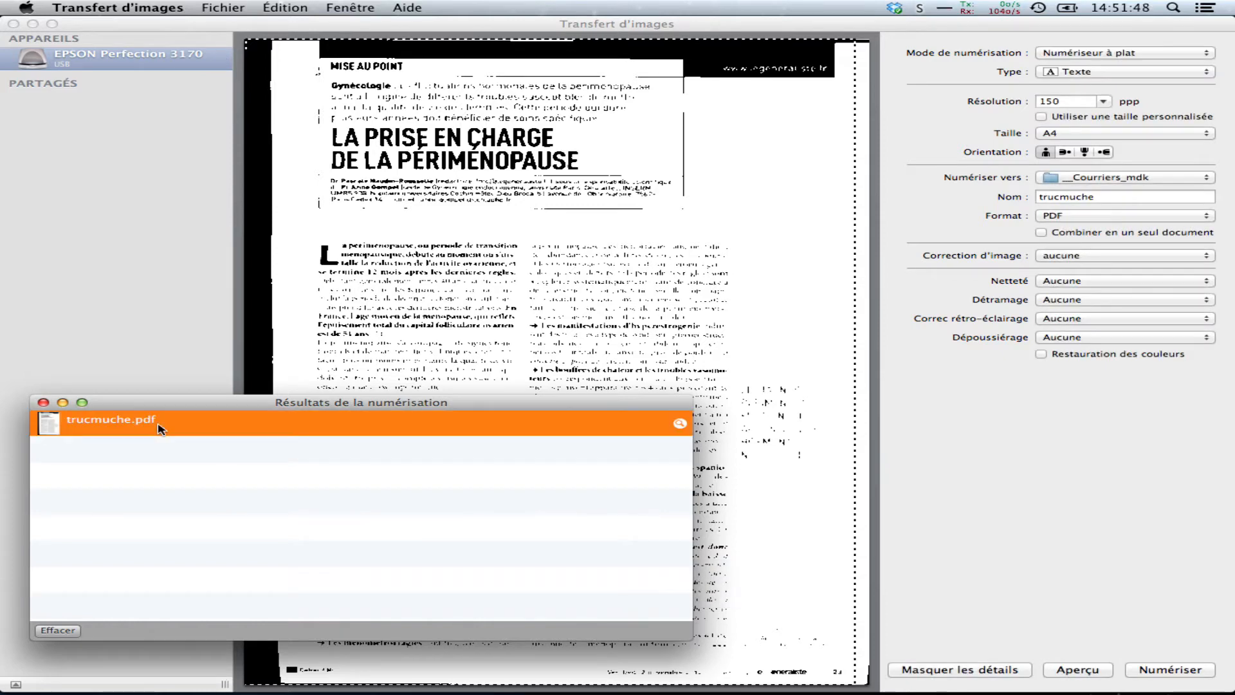
left_click(680, 427)
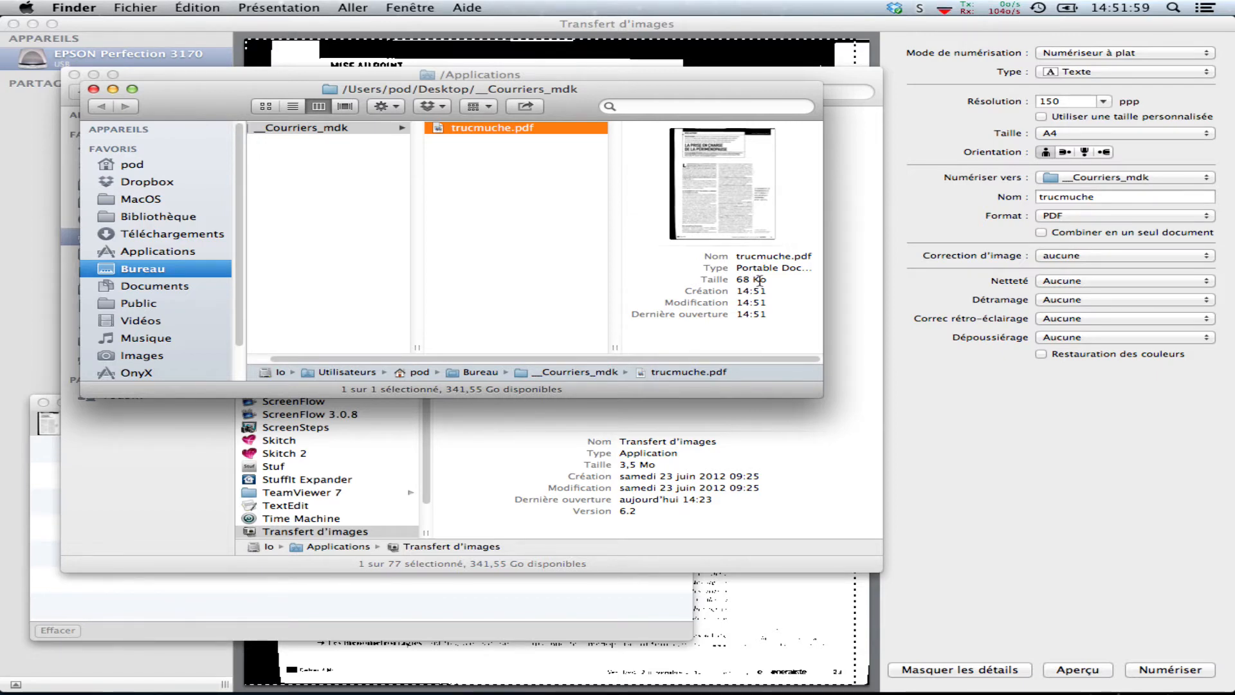
key("space")
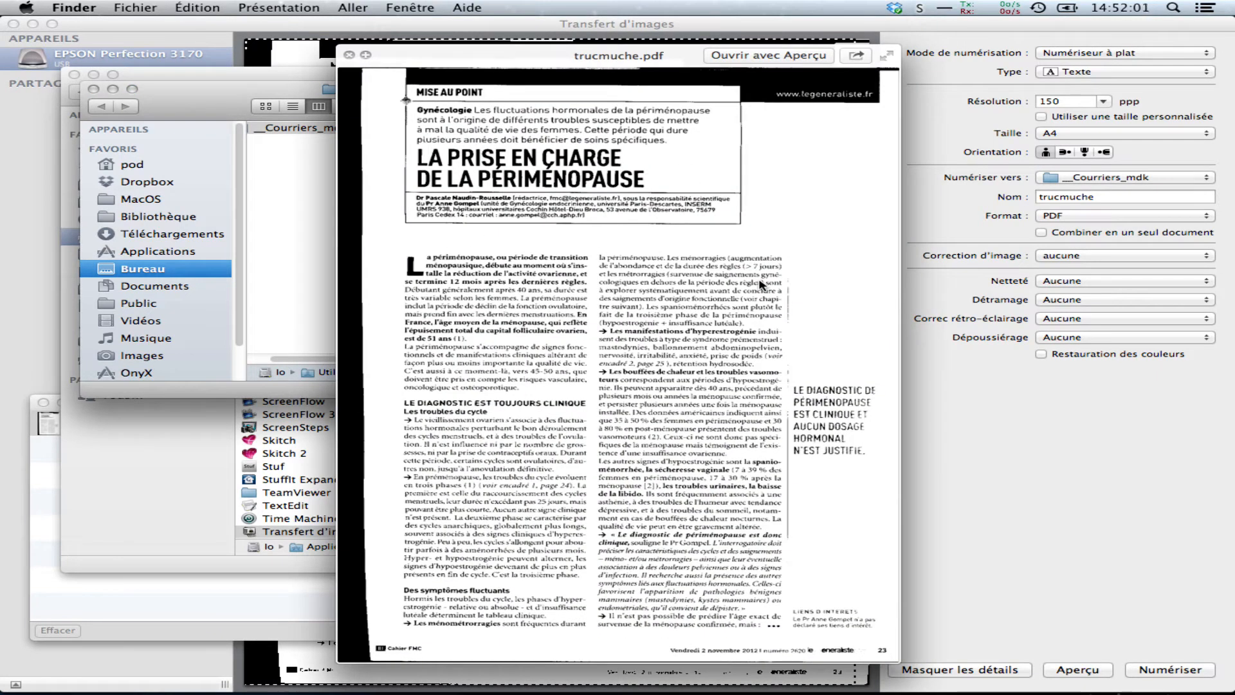
key("space")
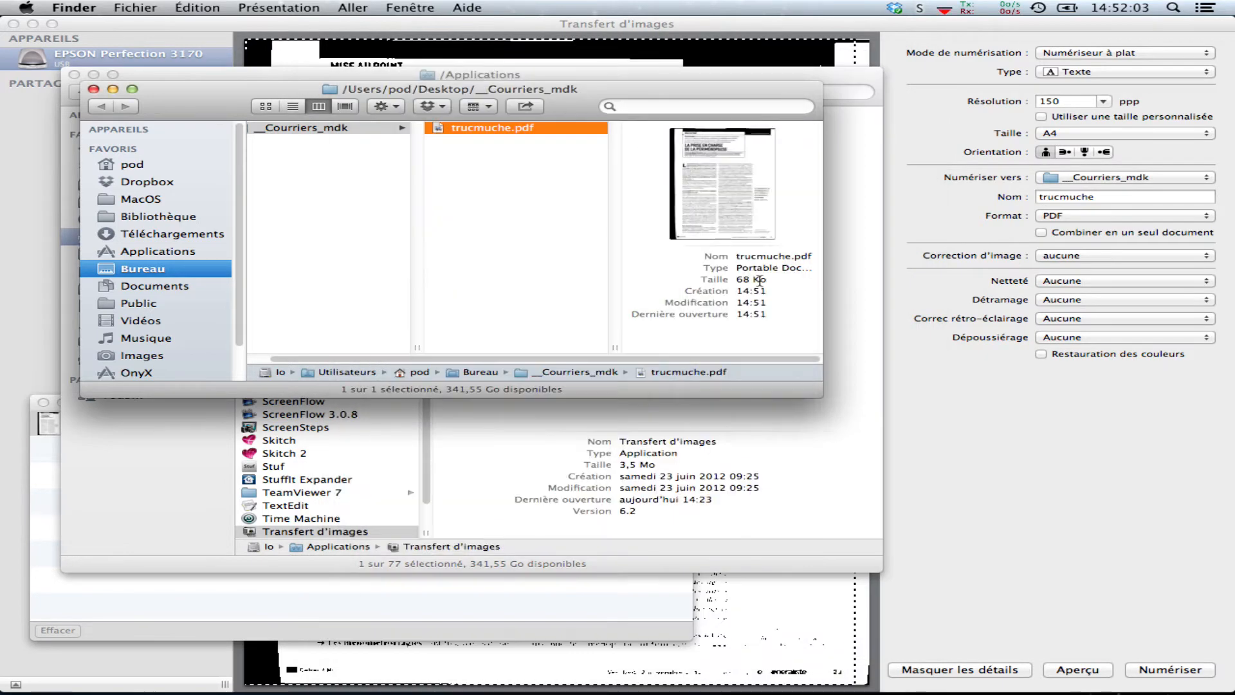
Return to Transfert d'images, name the next scan tartempion and scan the page.
left_click(978, 389)
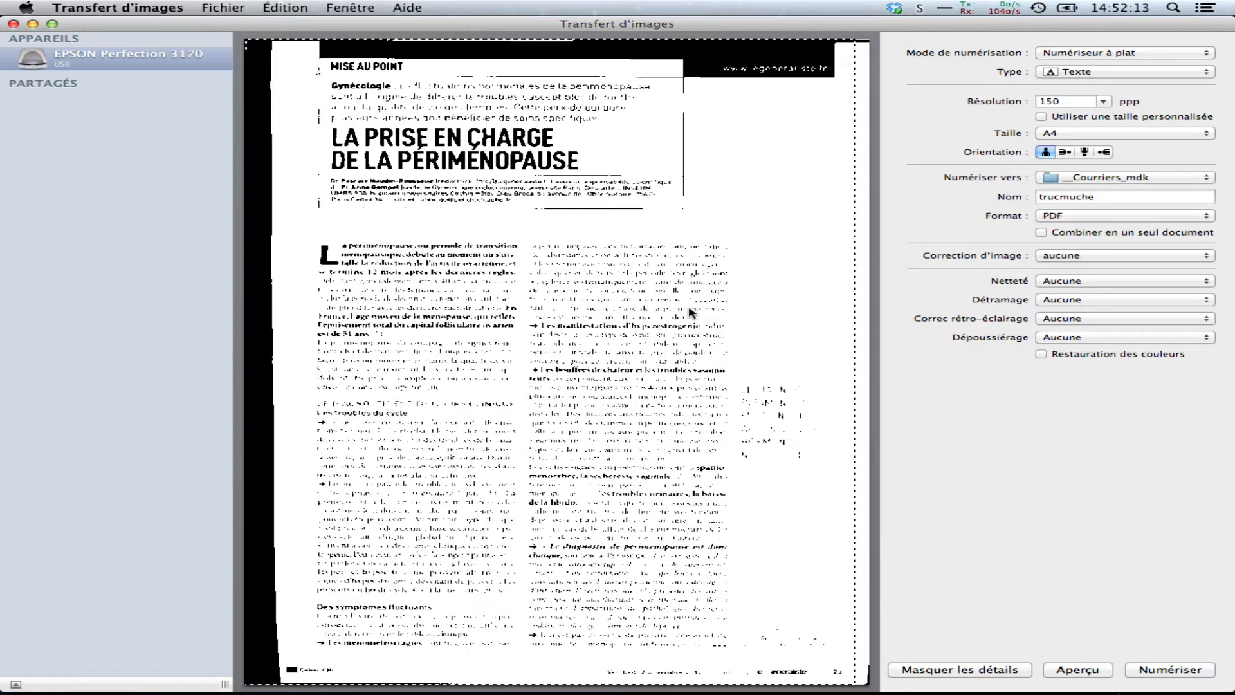
double_click(1122, 205)
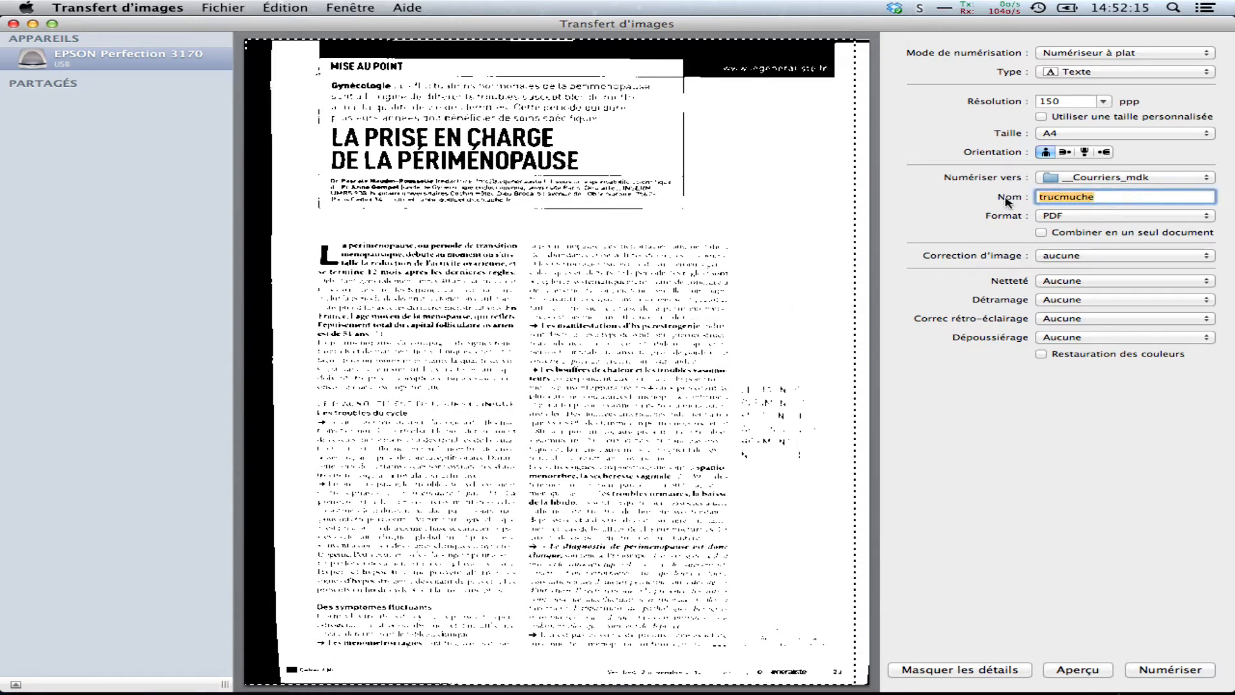
type("tartempion")
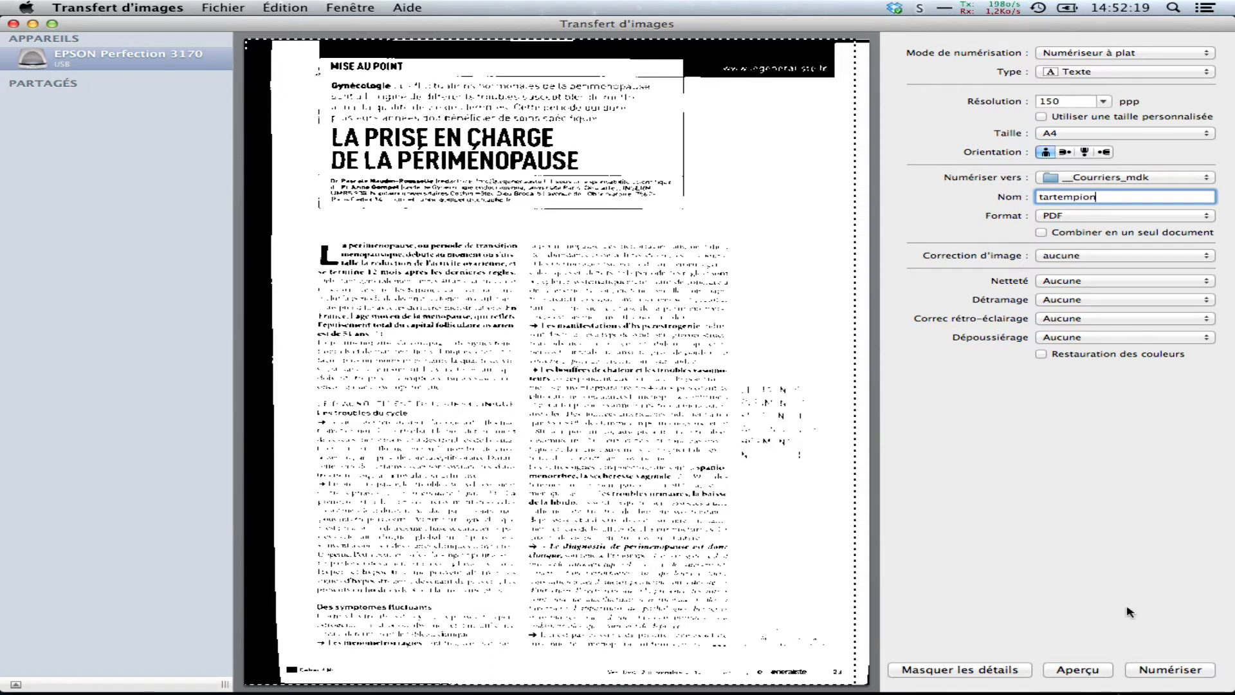
left_click(1145, 671)
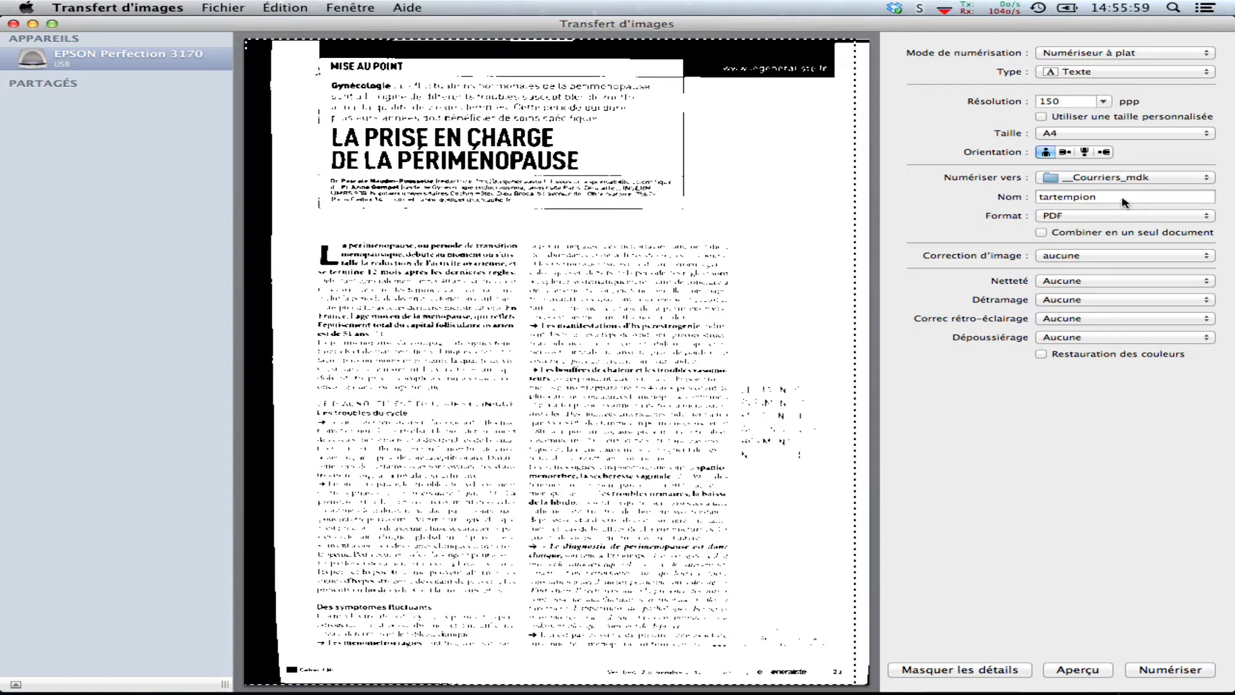
Set the name of the next scan to azertyuiop.
left_click_drag(1124, 202, 988, 198)
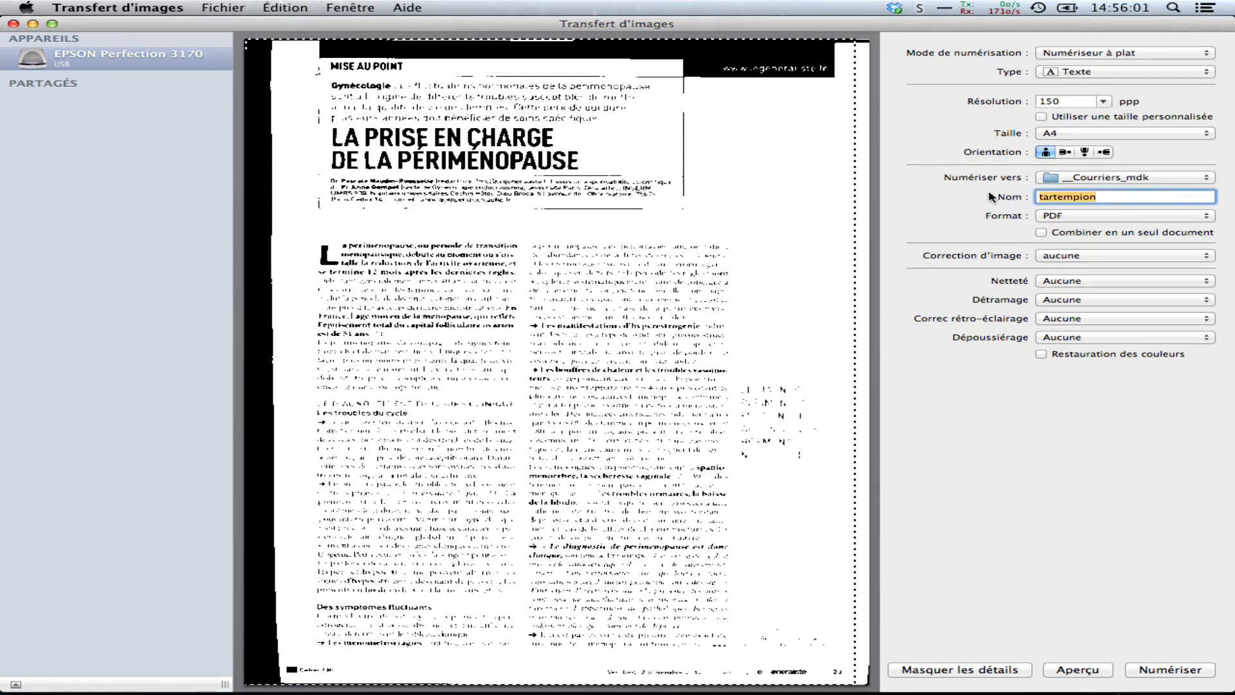
type("azeertyuiop")
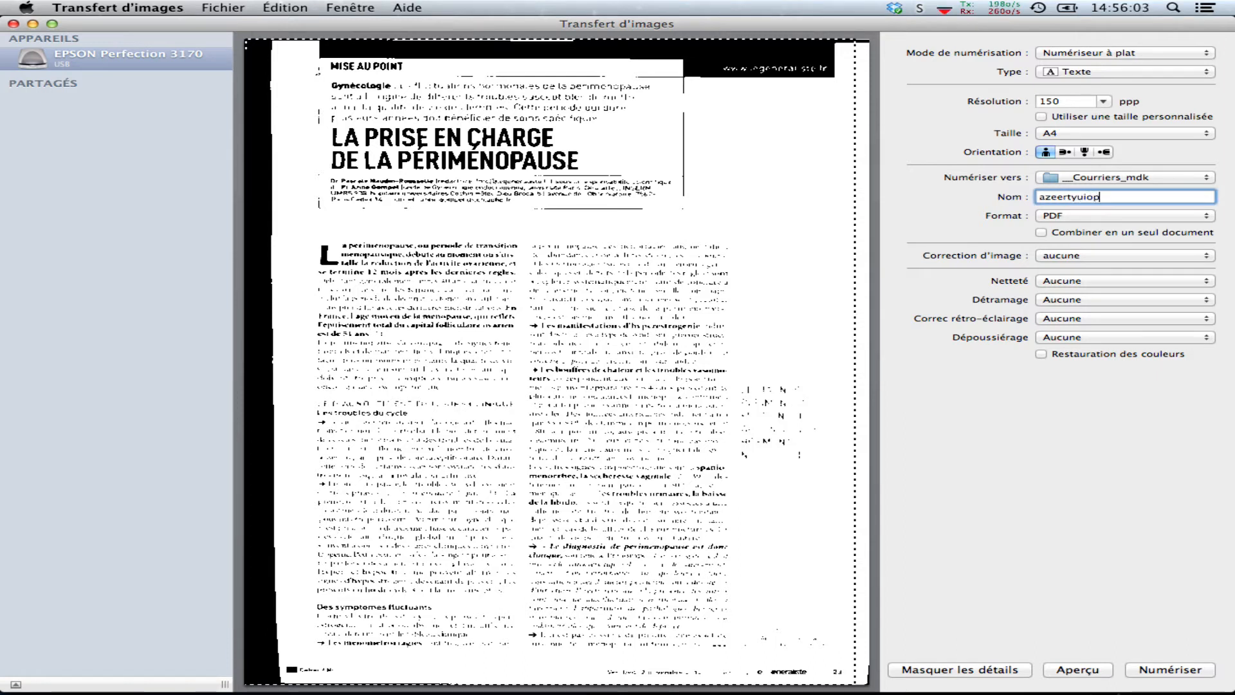
left_click(1056, 198)
key("BackSpace")
Scan three pages one after another, combined into a single PDF document.
left_click(1149, 673)
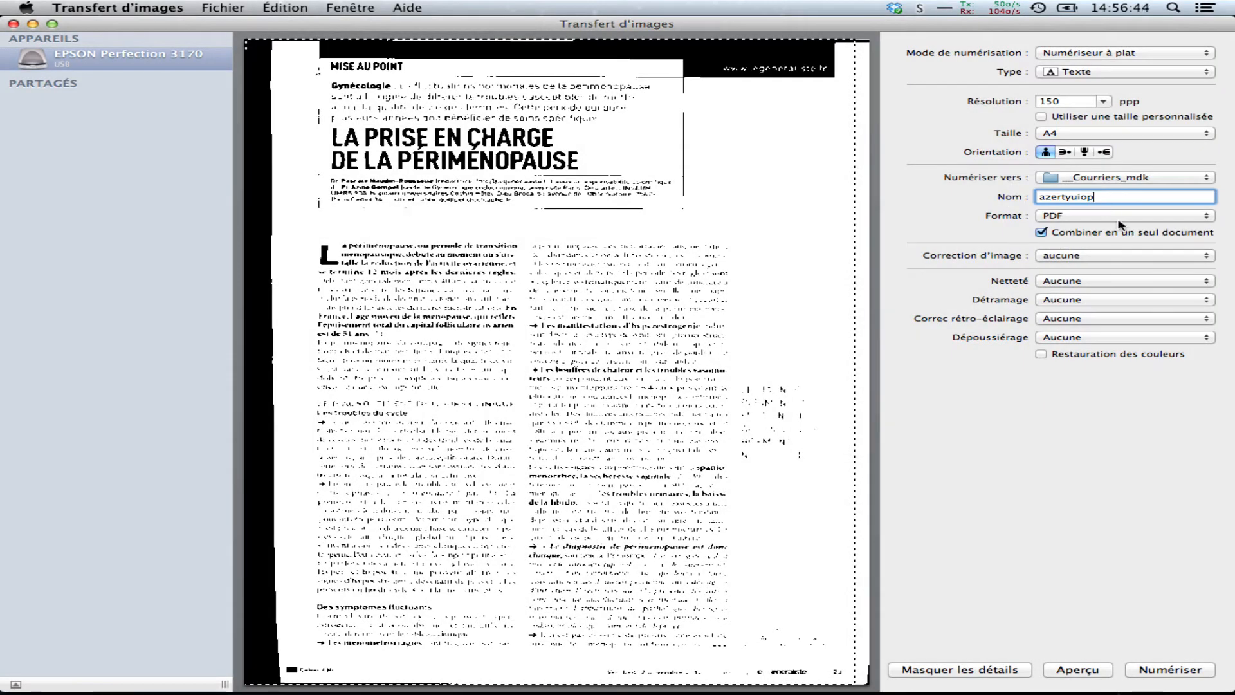
left_click(1146, 671)
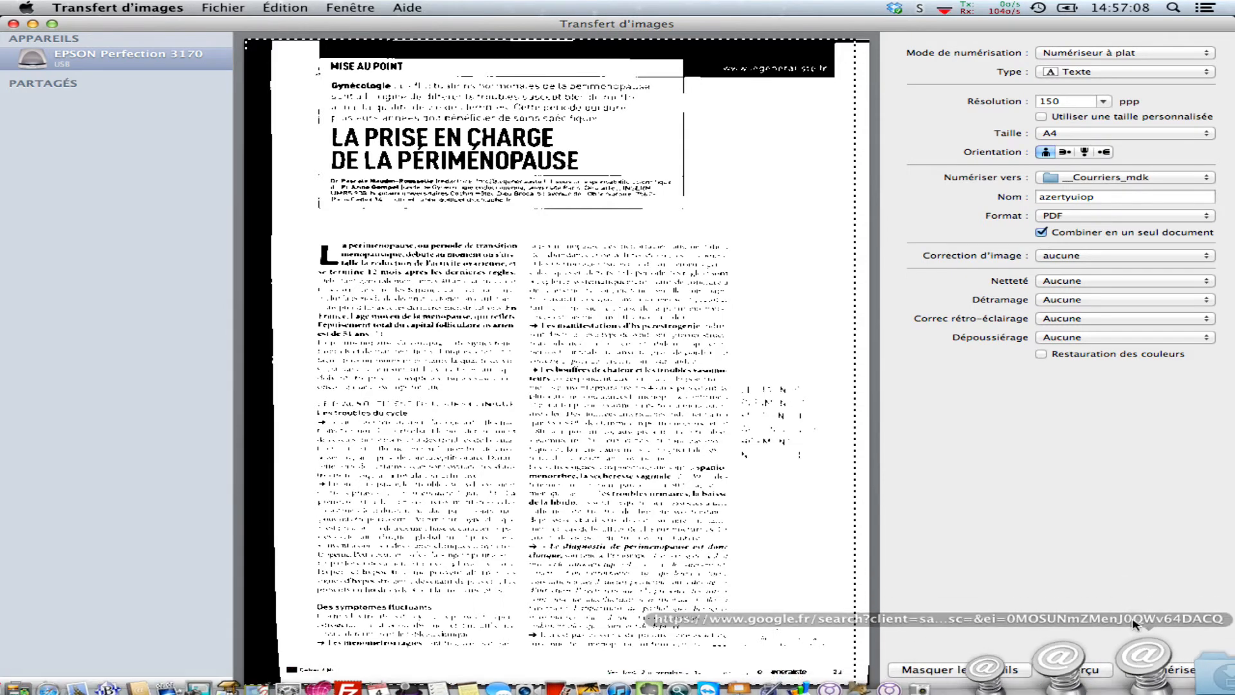
left_click(1156, 672)
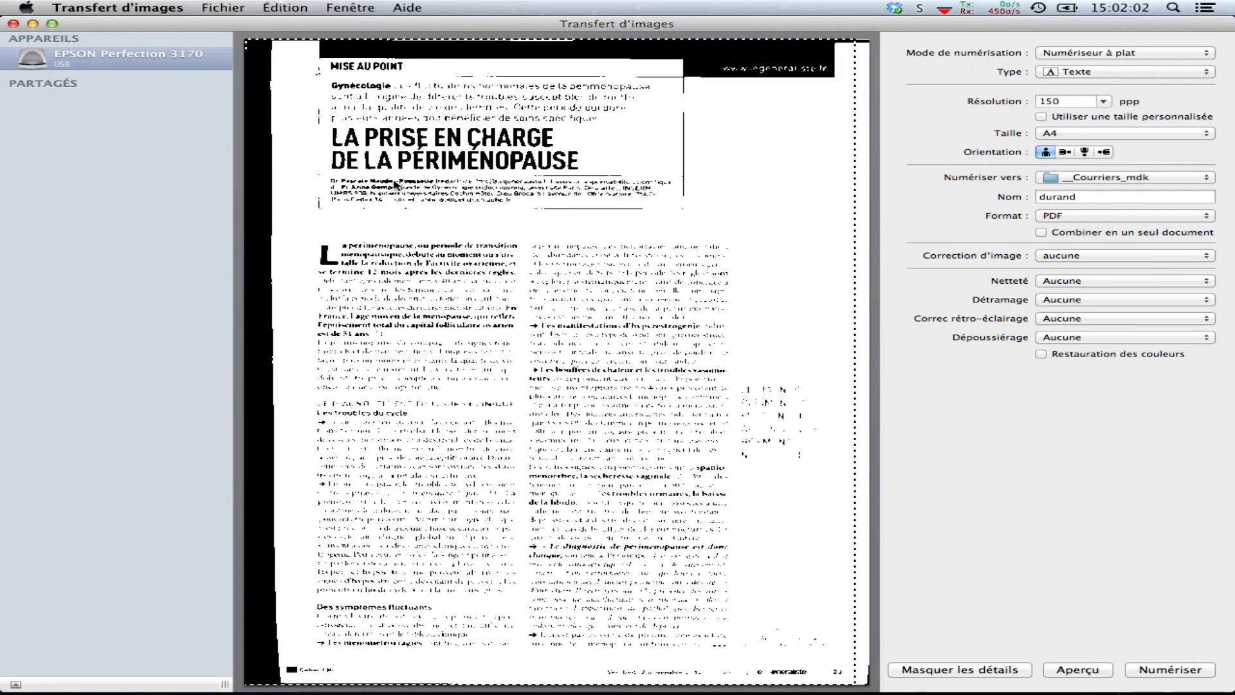
Open the list of scan results and check each scanned PDF and its number of pages.
left_click(353, 7)
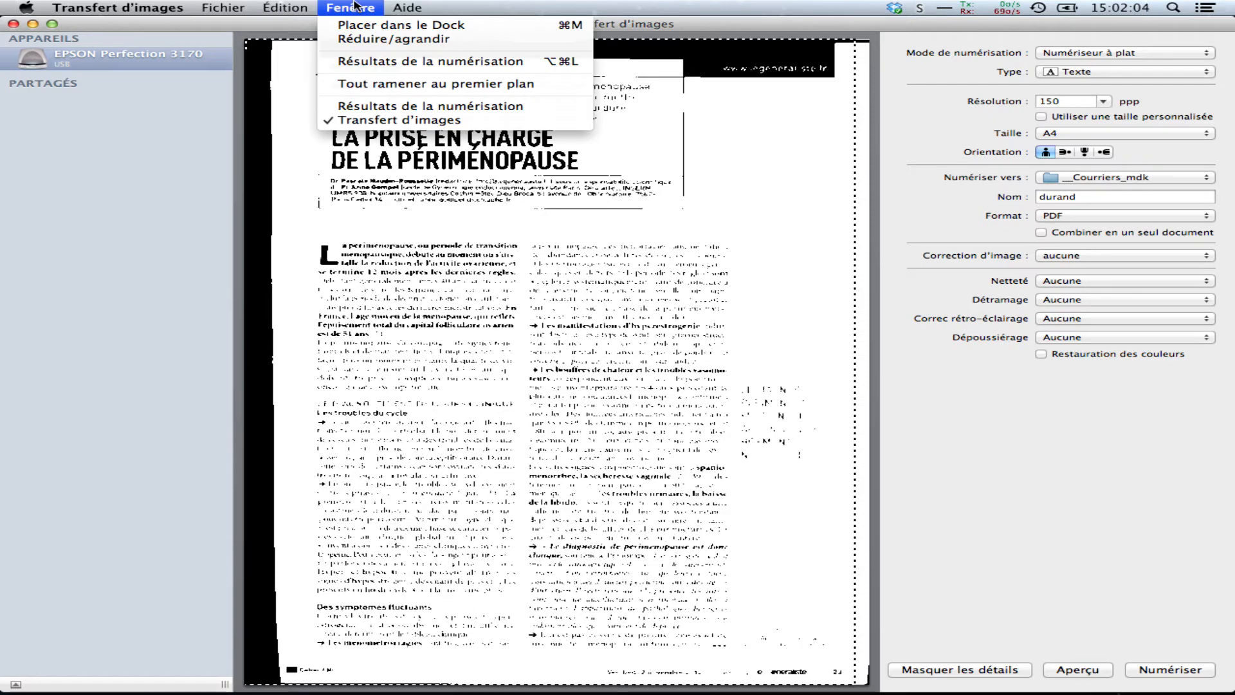
left_click(360, 61)
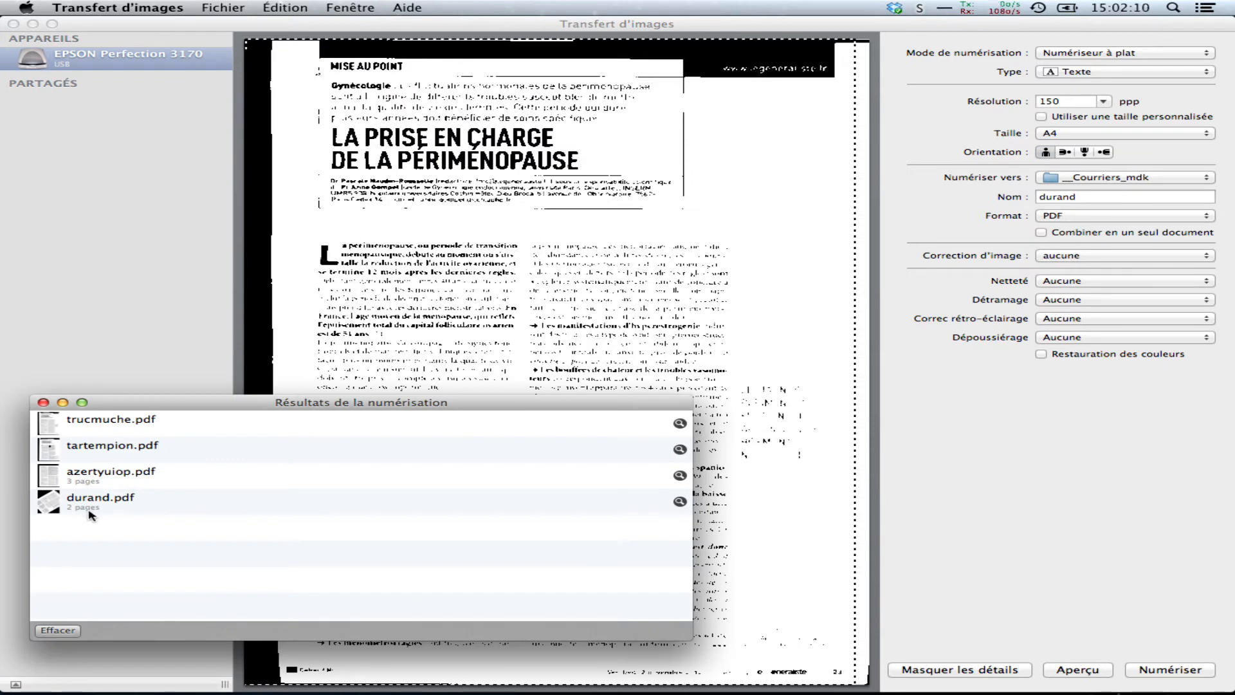
left_click(105, 430)
left_click(106, 450)
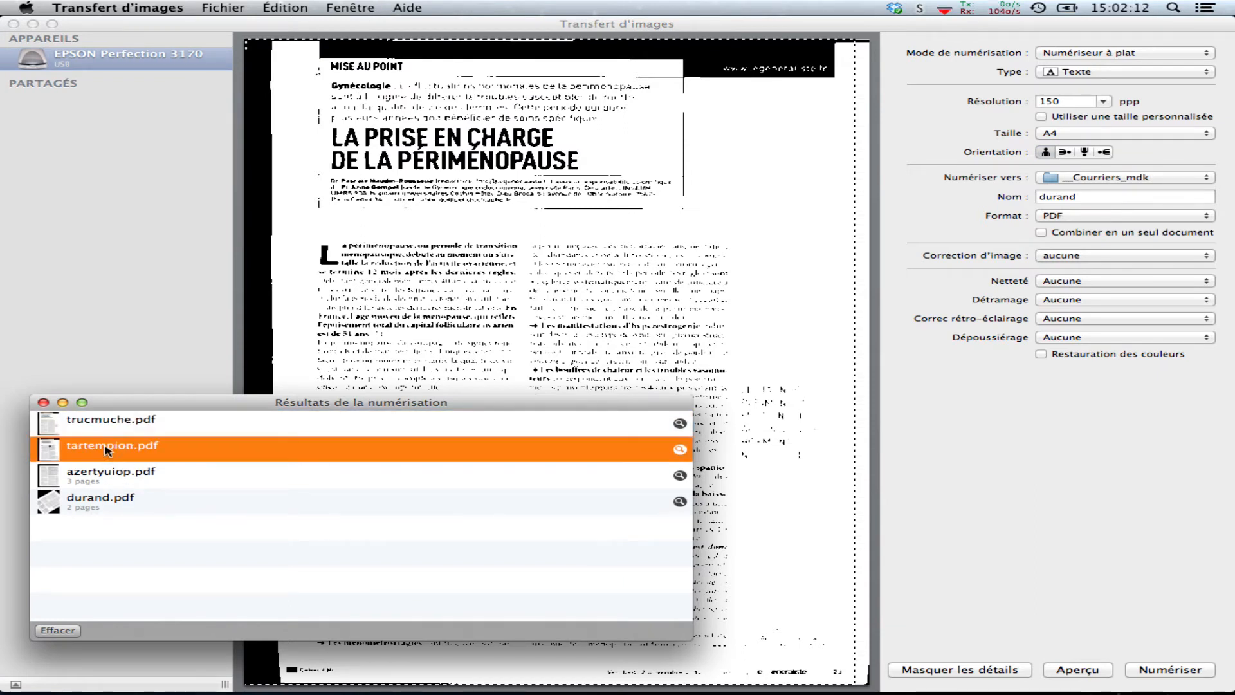
left_click(124, 483)
left_click(165, 500)
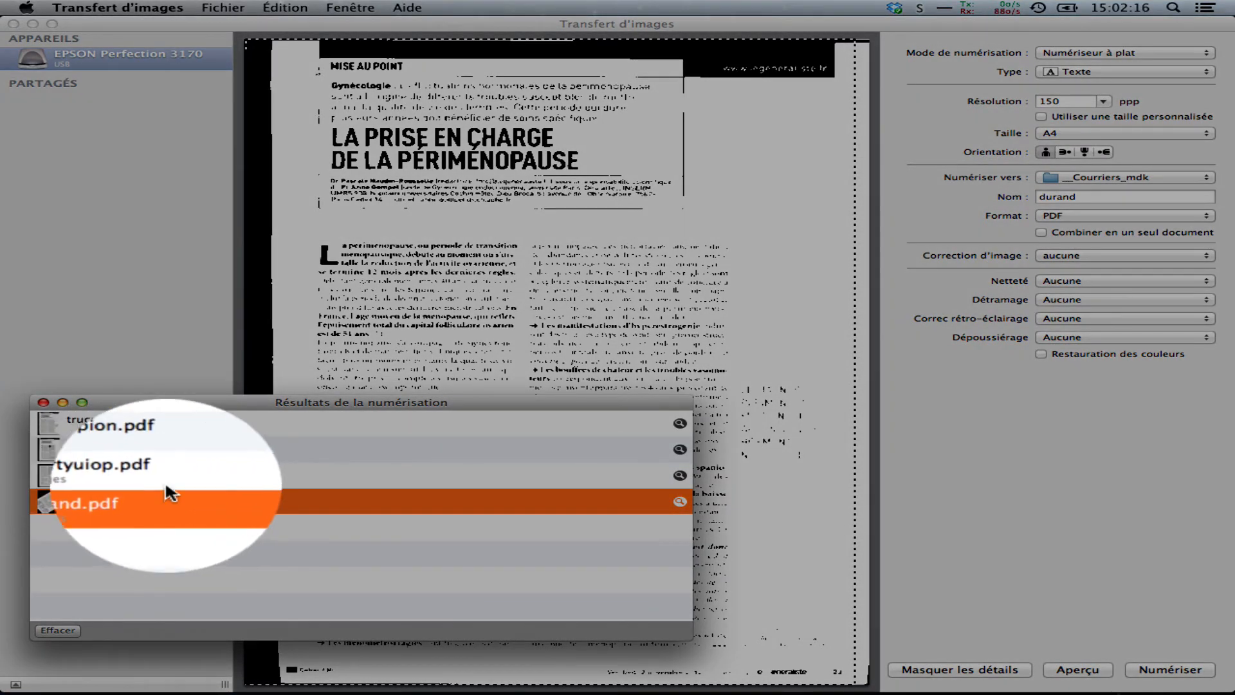
left_click(161, 479)
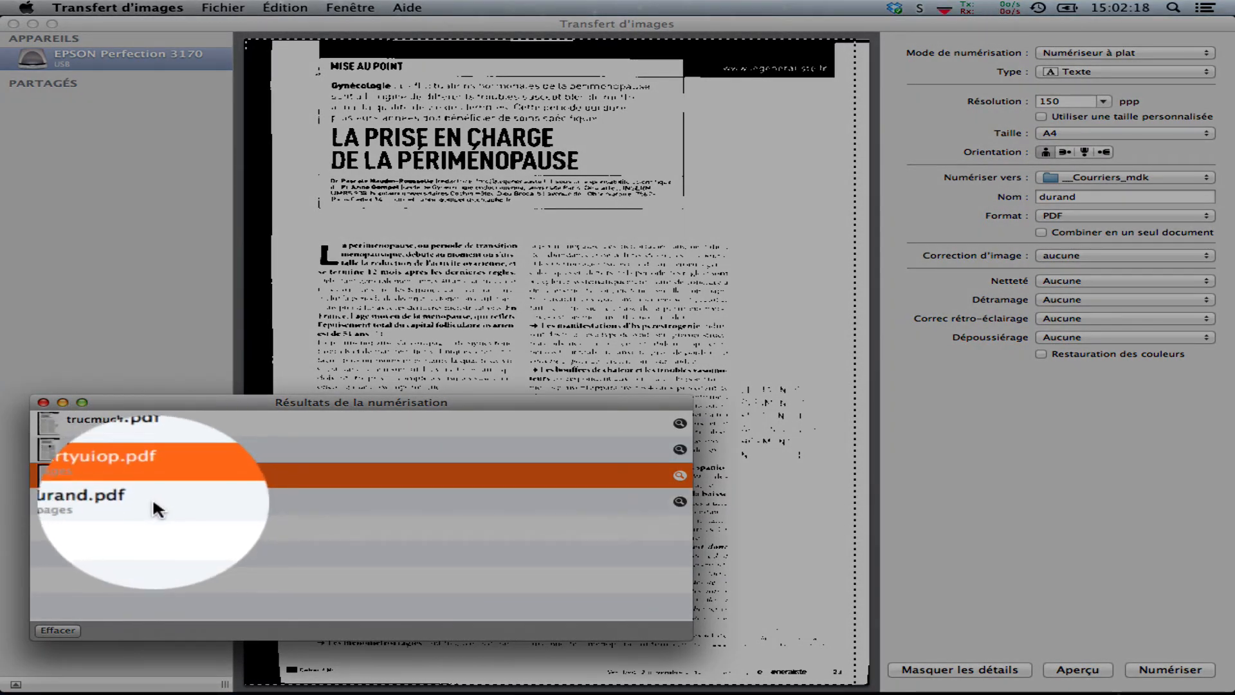
left_click(152, 499)
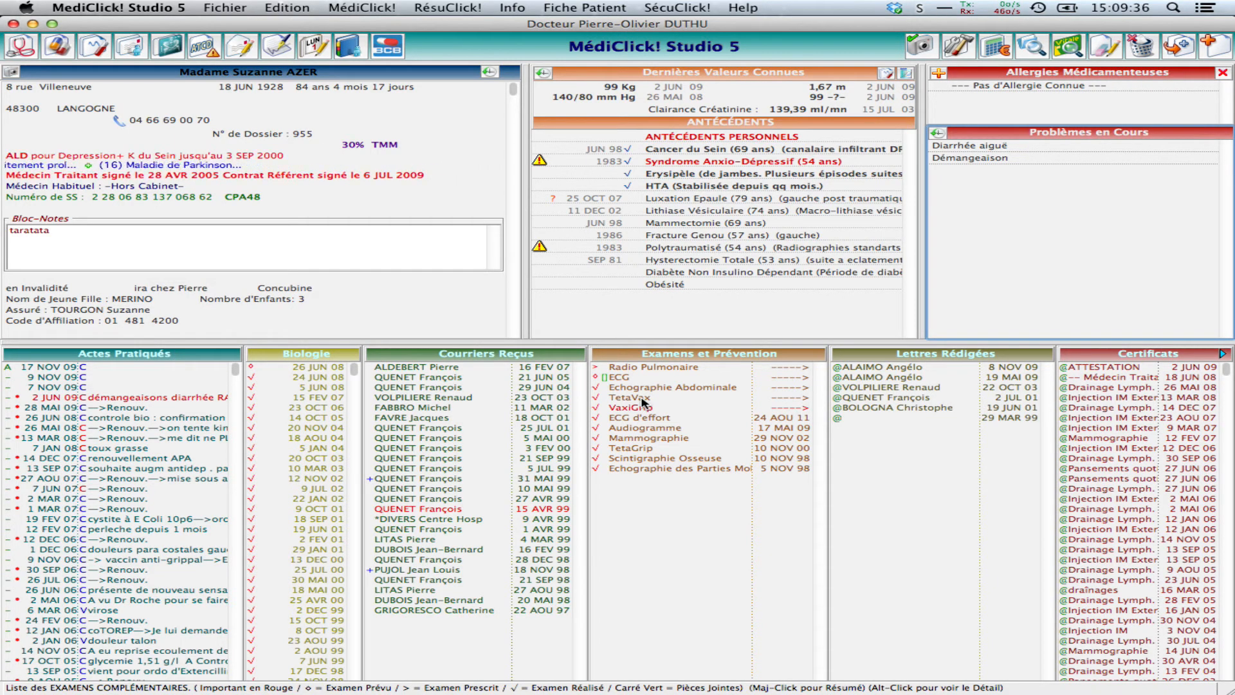
left_click(361, 8)
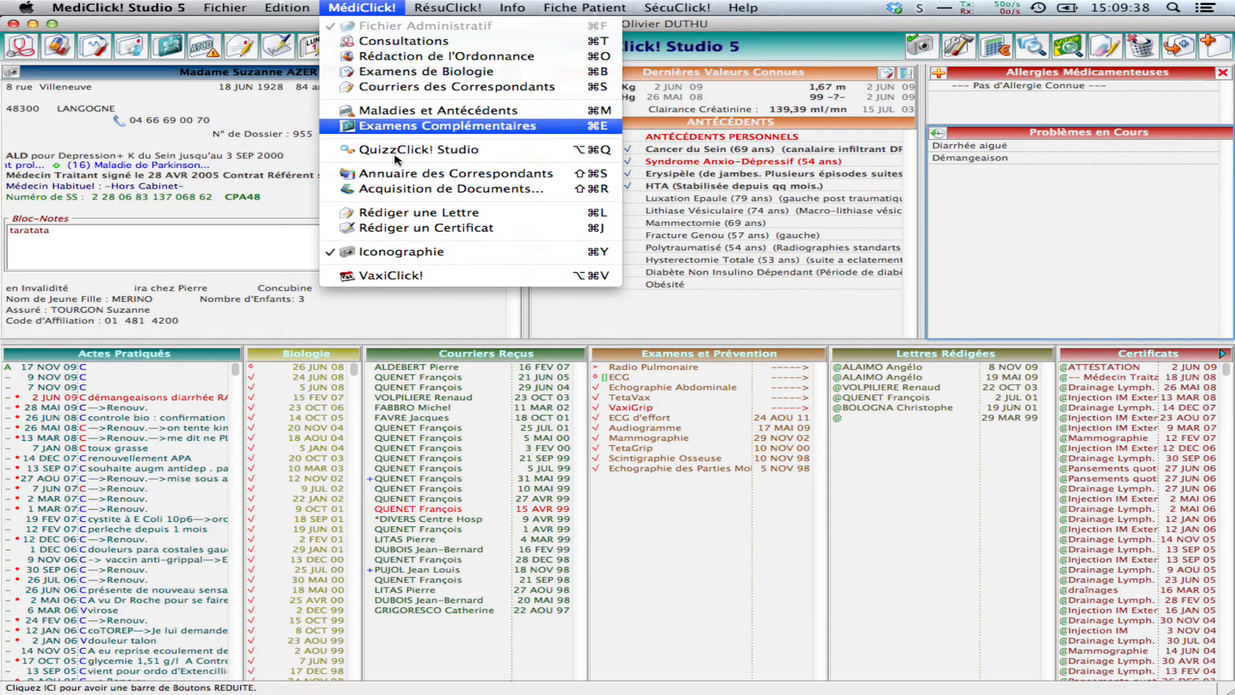
left_click(309, 8)
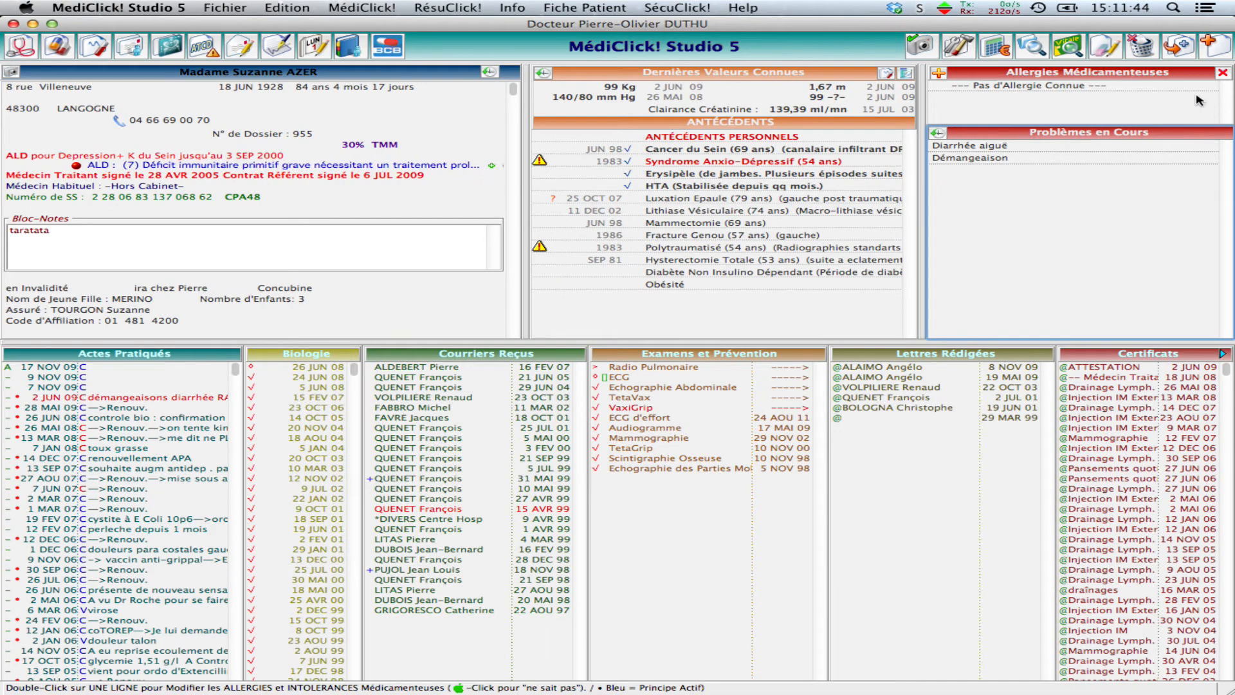
Search for the patient by last name and first-name initial, and open the matching record.
left_click(1032, 46)
type("FUR")
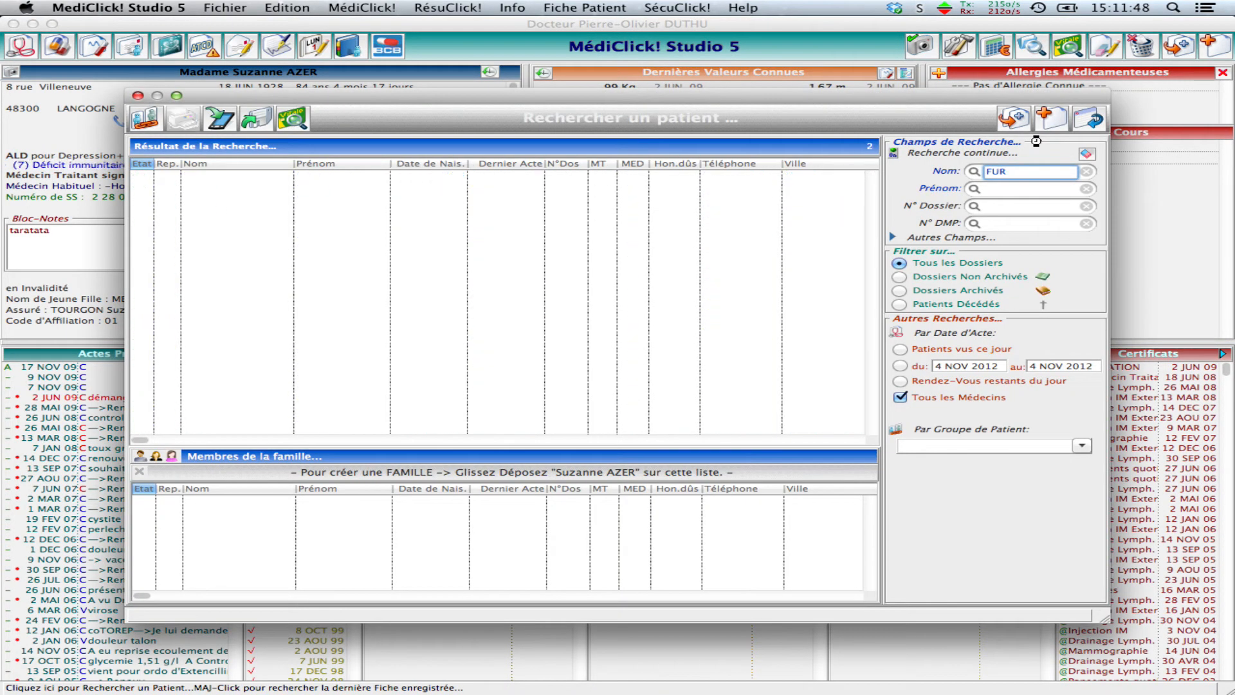
type("AND")
key("Tab")
type("f")
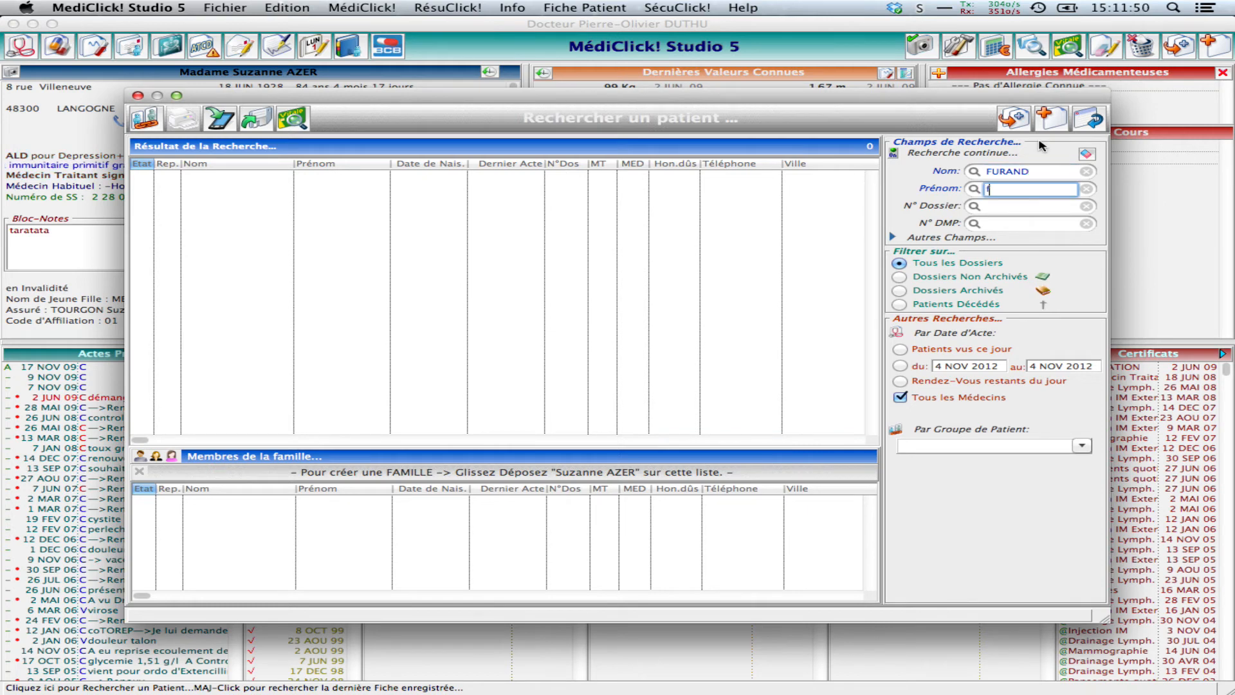
left_click(973, 171)
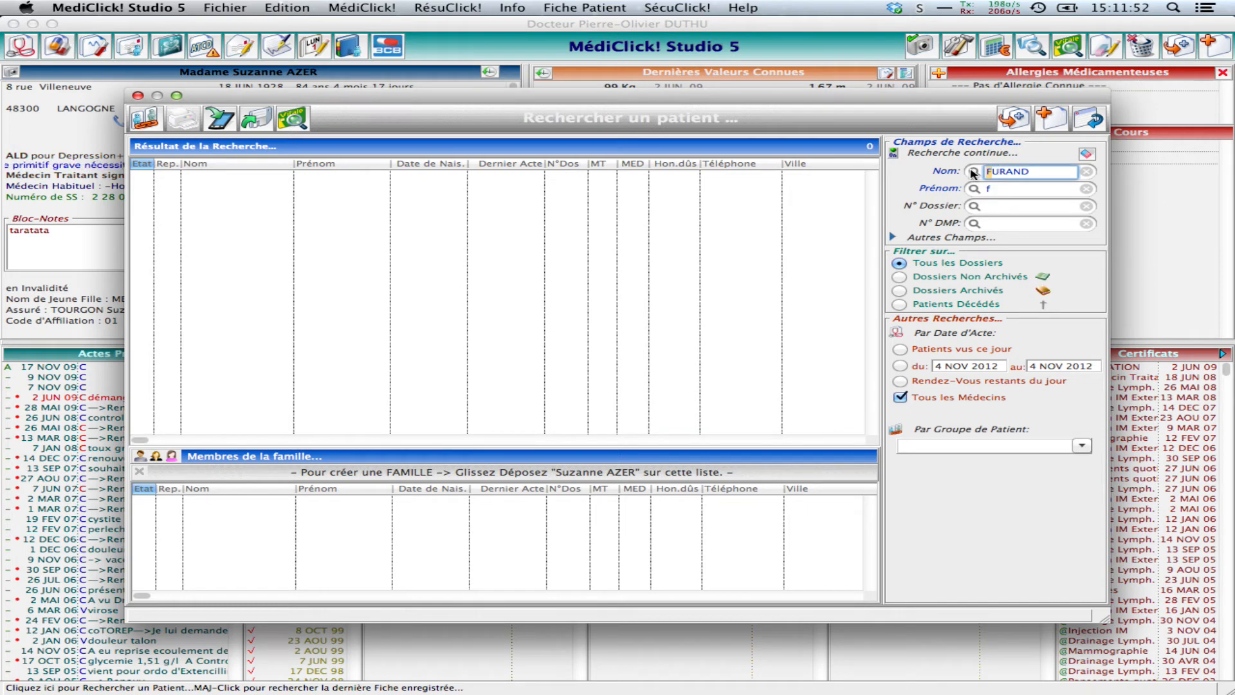
type("D")
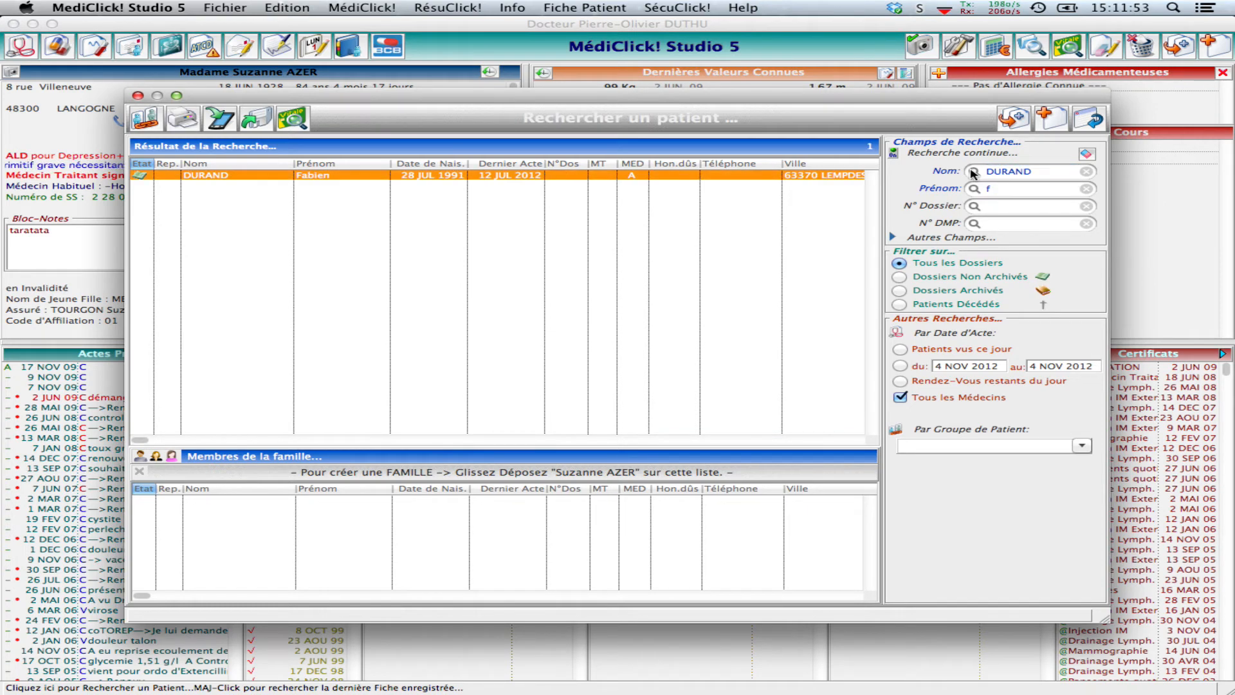
double_click(340, 176)
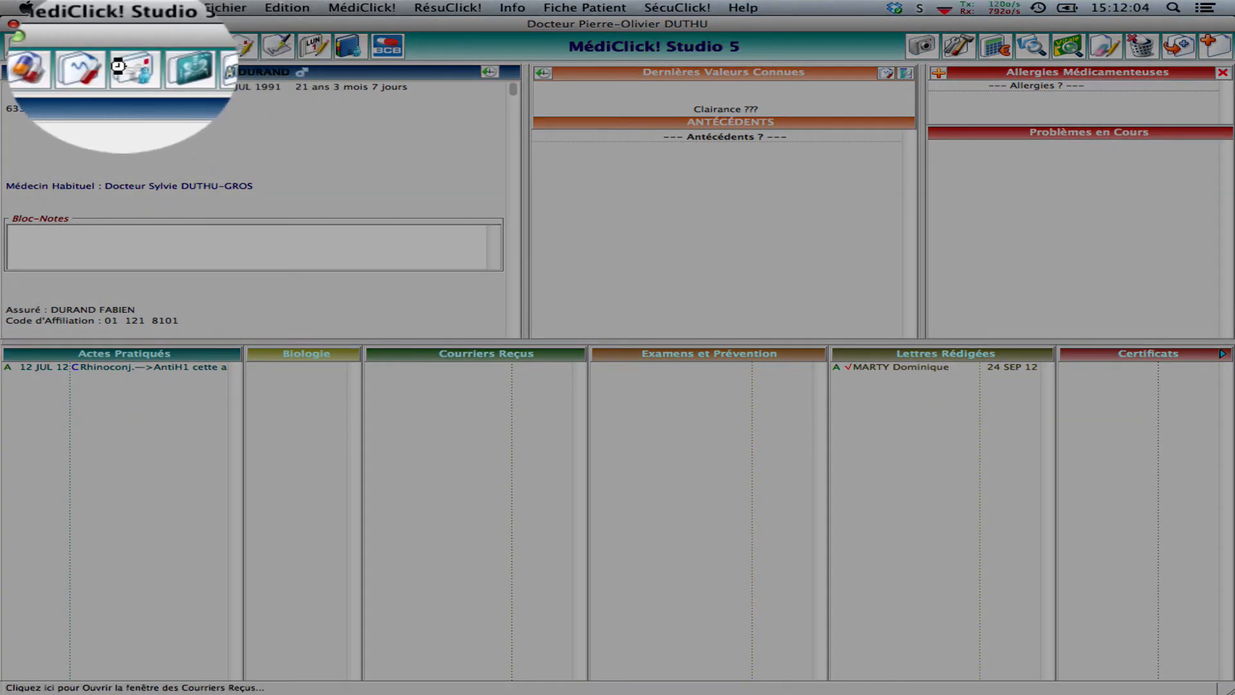
Create a new received letter in the patient's correspondence and assign the second listed correspondent to it.
left_click(117, 66)
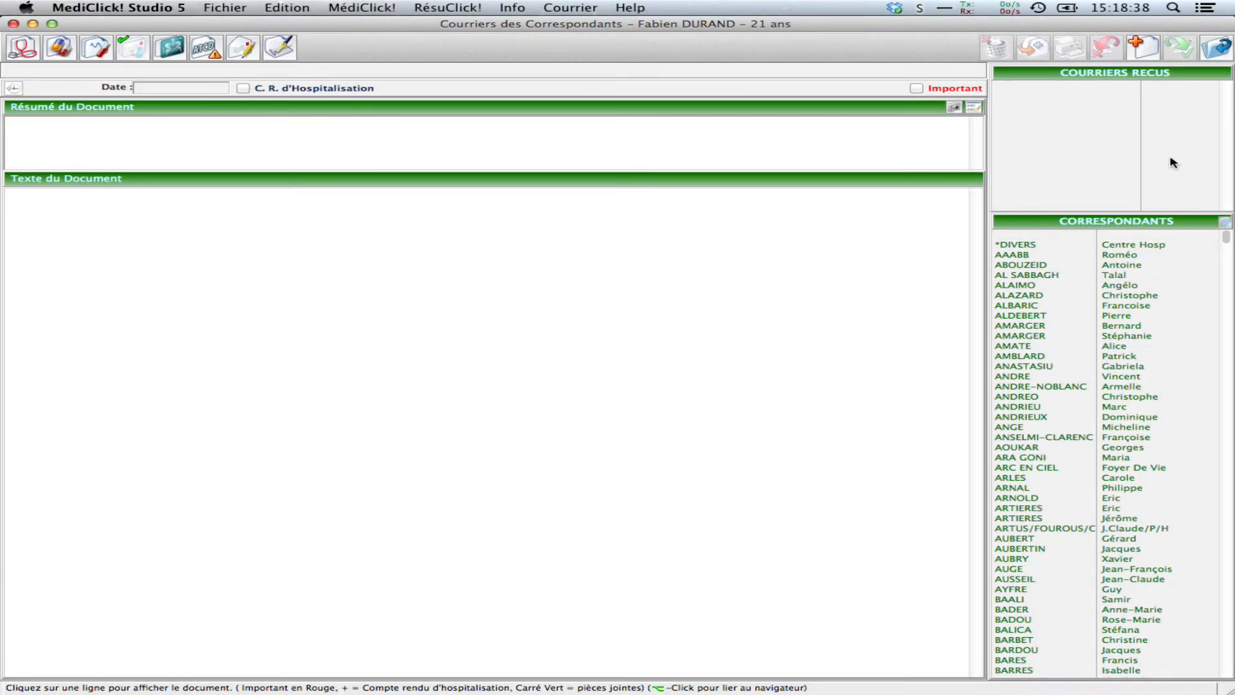
left_click(1144, 48)
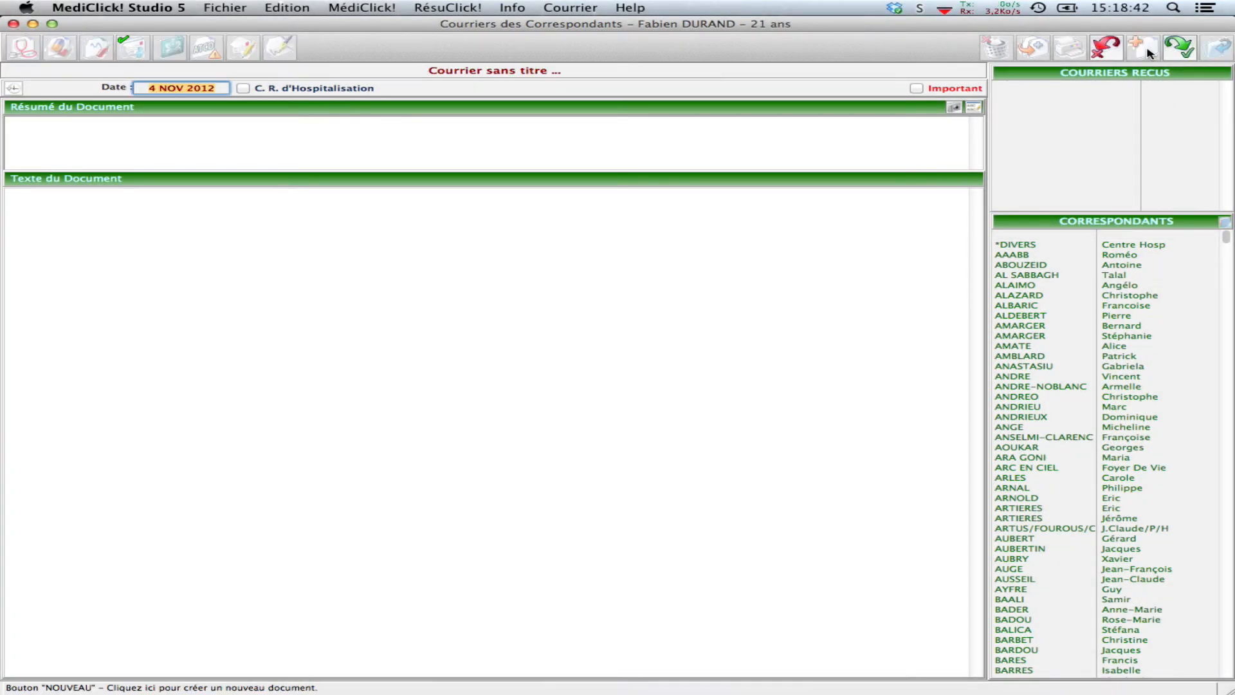
left_click(1060, 258)
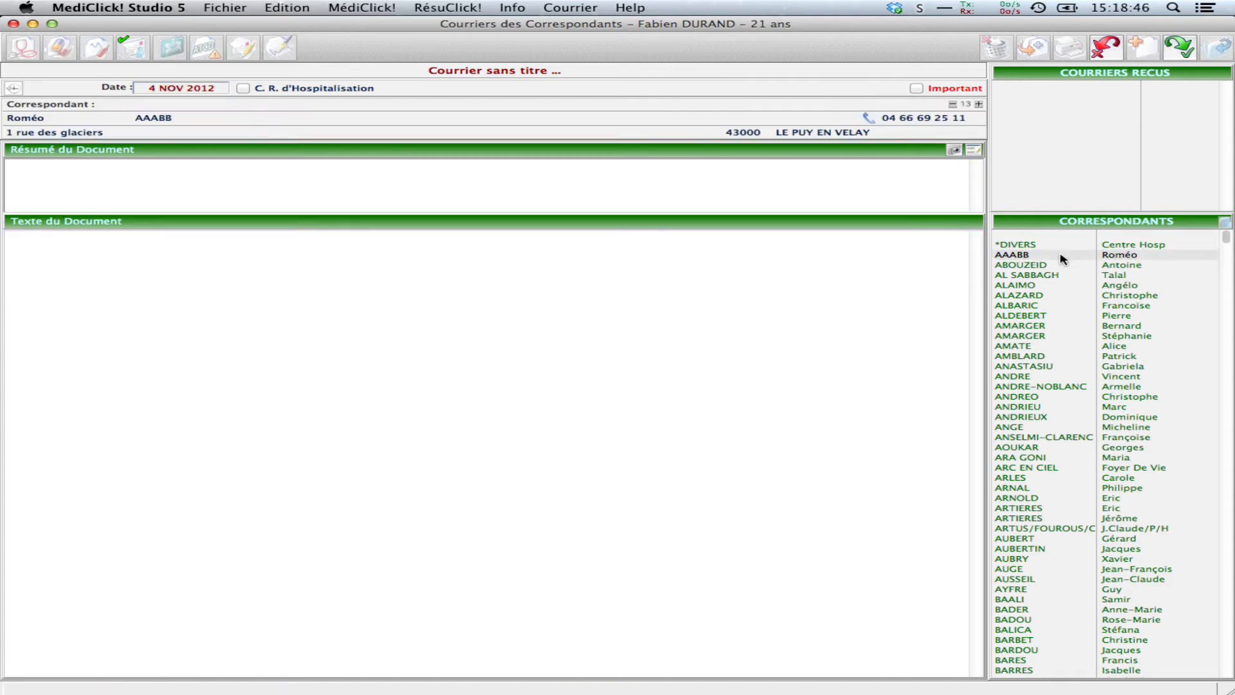
Title the letter "mettre le titre" and open its date for editing.
left_click(457, 71)
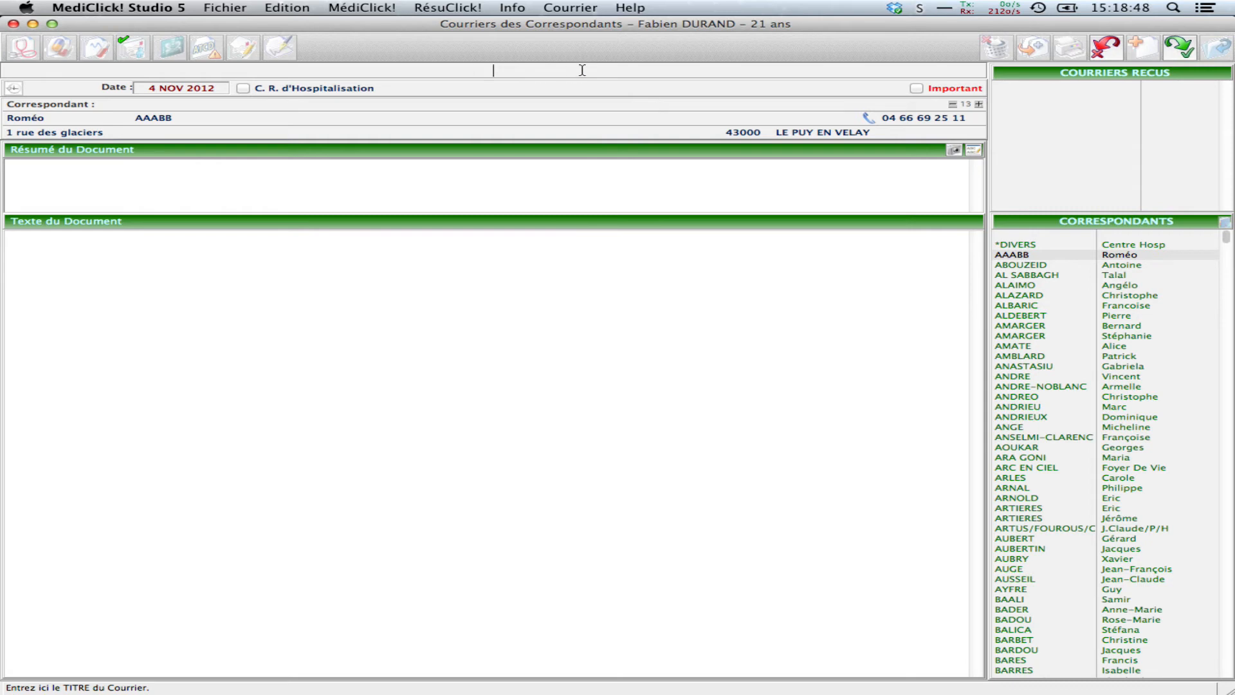
type("mettre le titre")
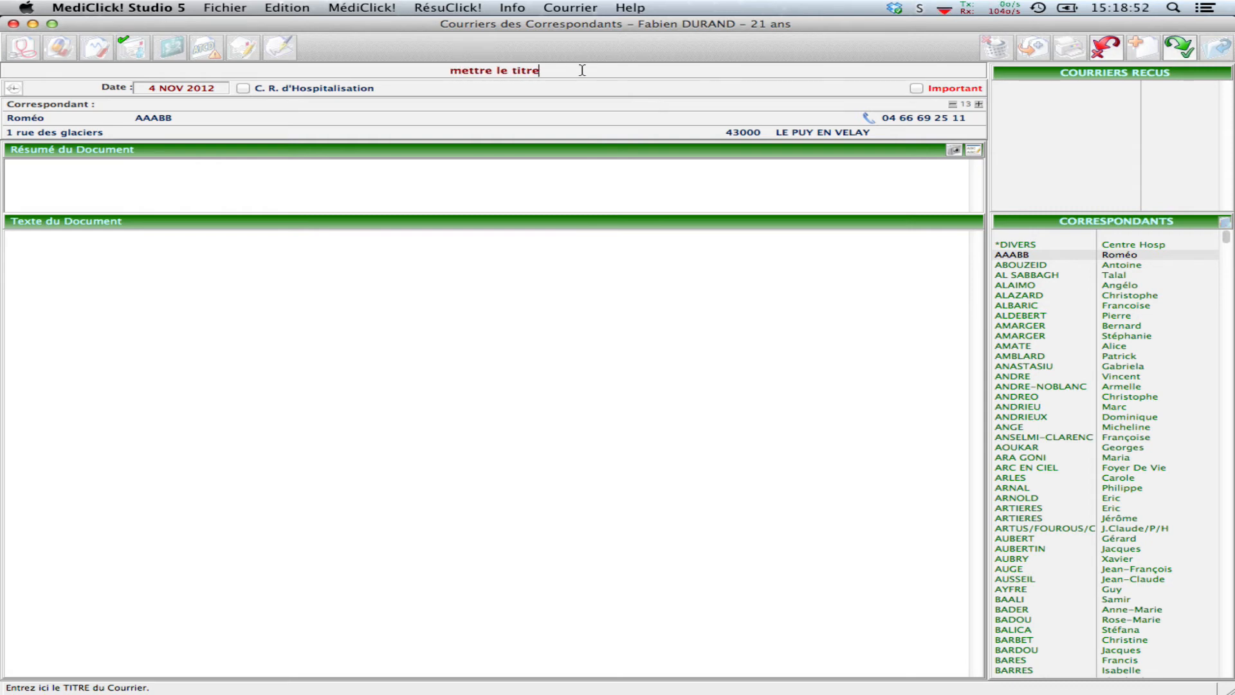
left_click(222, 89)
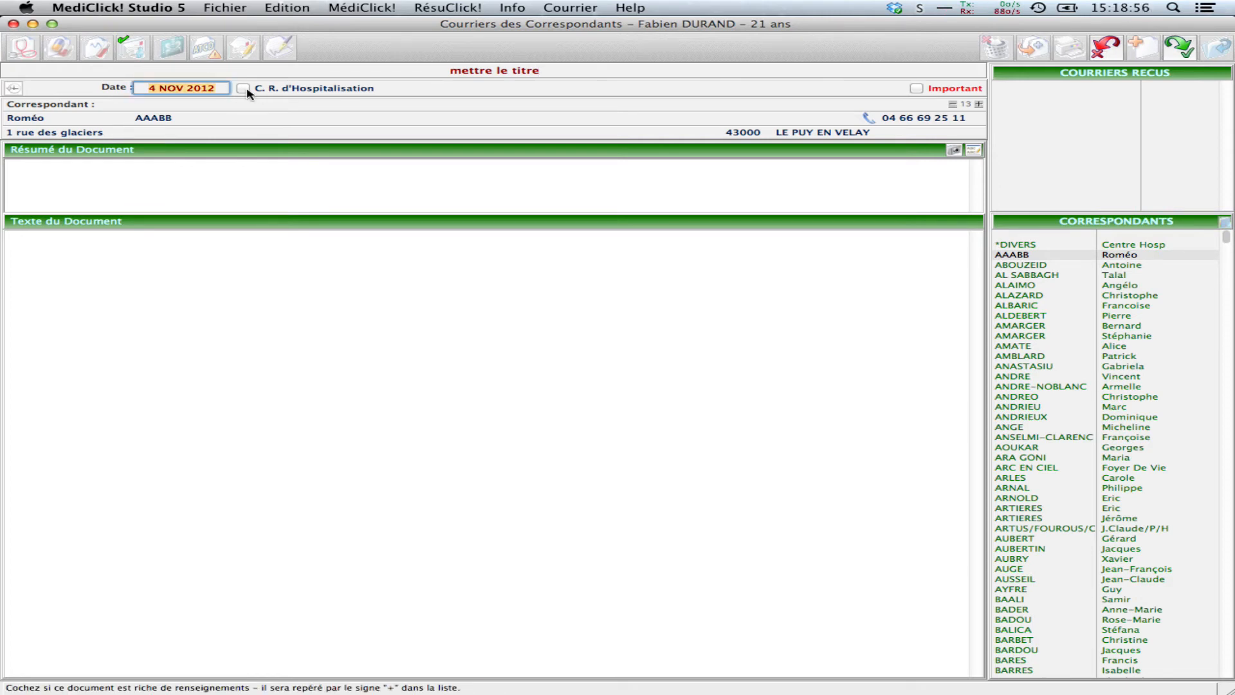
Attach the PDF named after the patient, from the desktop folder __Courriers_mdk, to the received letter.
left_click(245, 90)
left_click(245, 90)
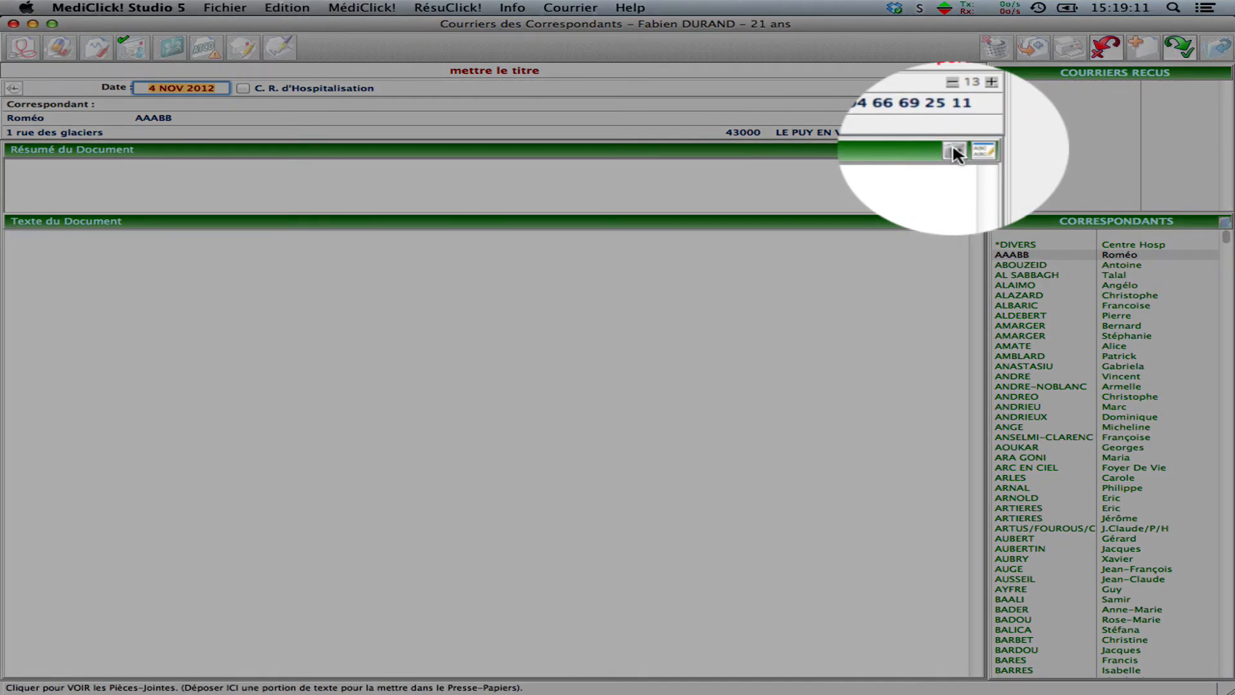
left_click(956, 152)
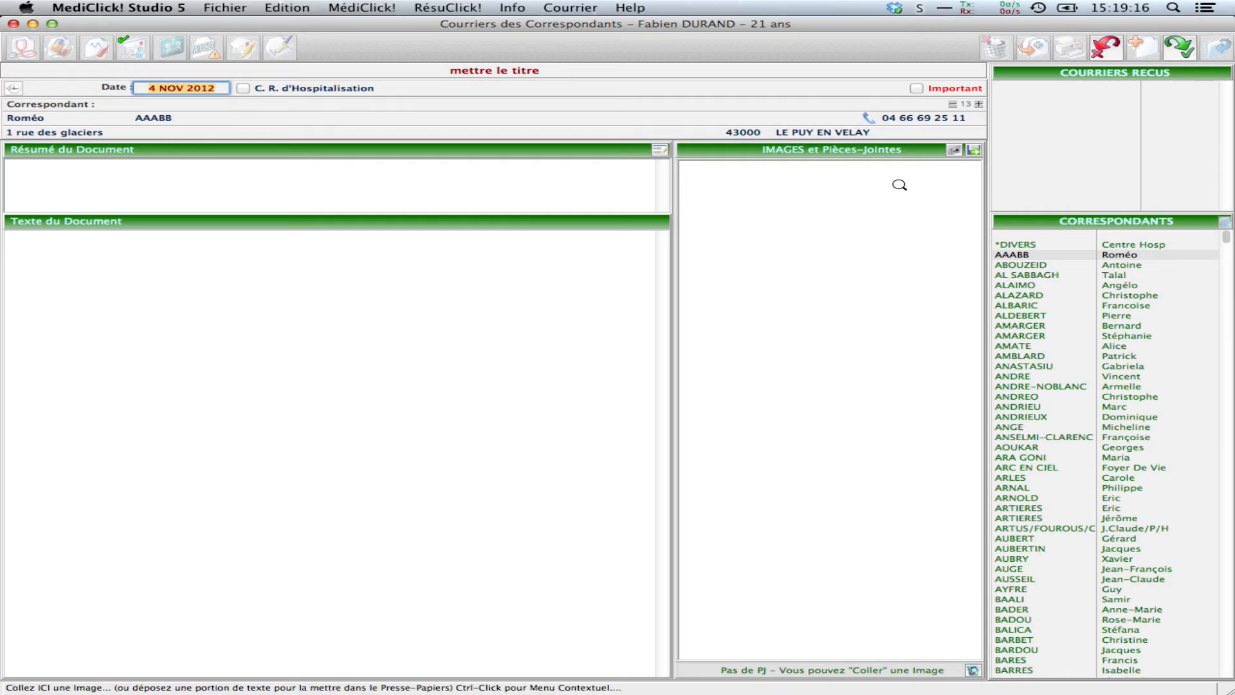
right_click(806, 177)
left_click(836, 183)
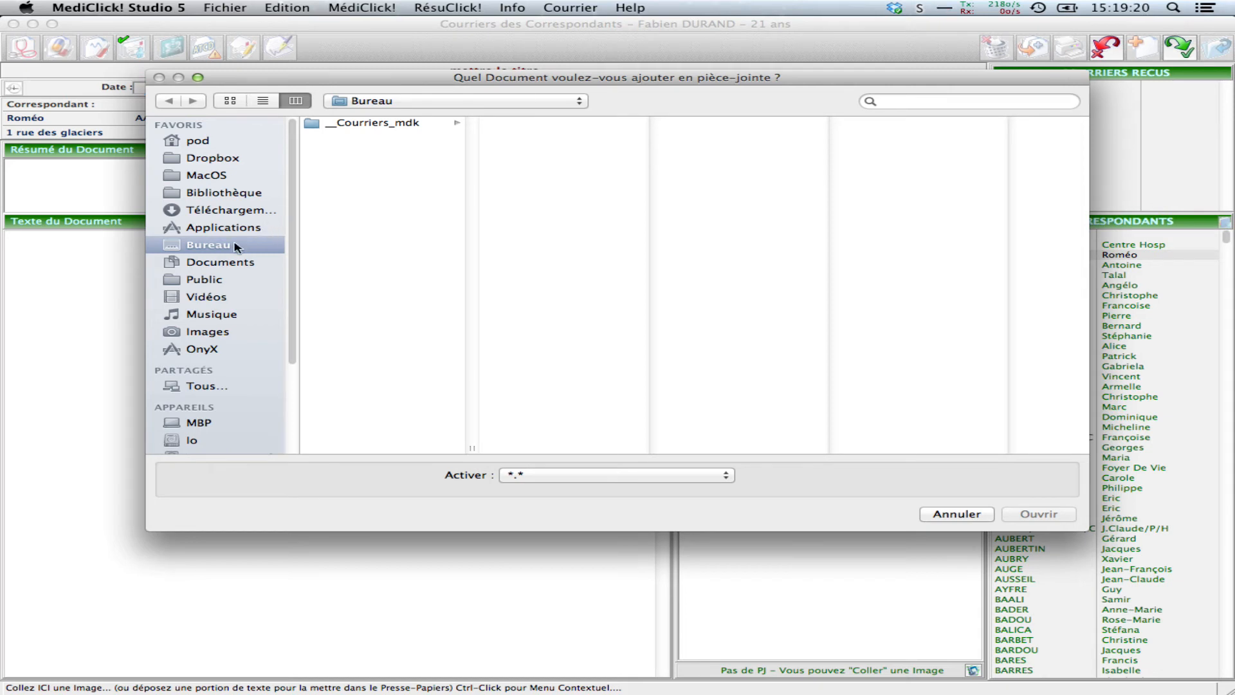
left_click(370, 128)
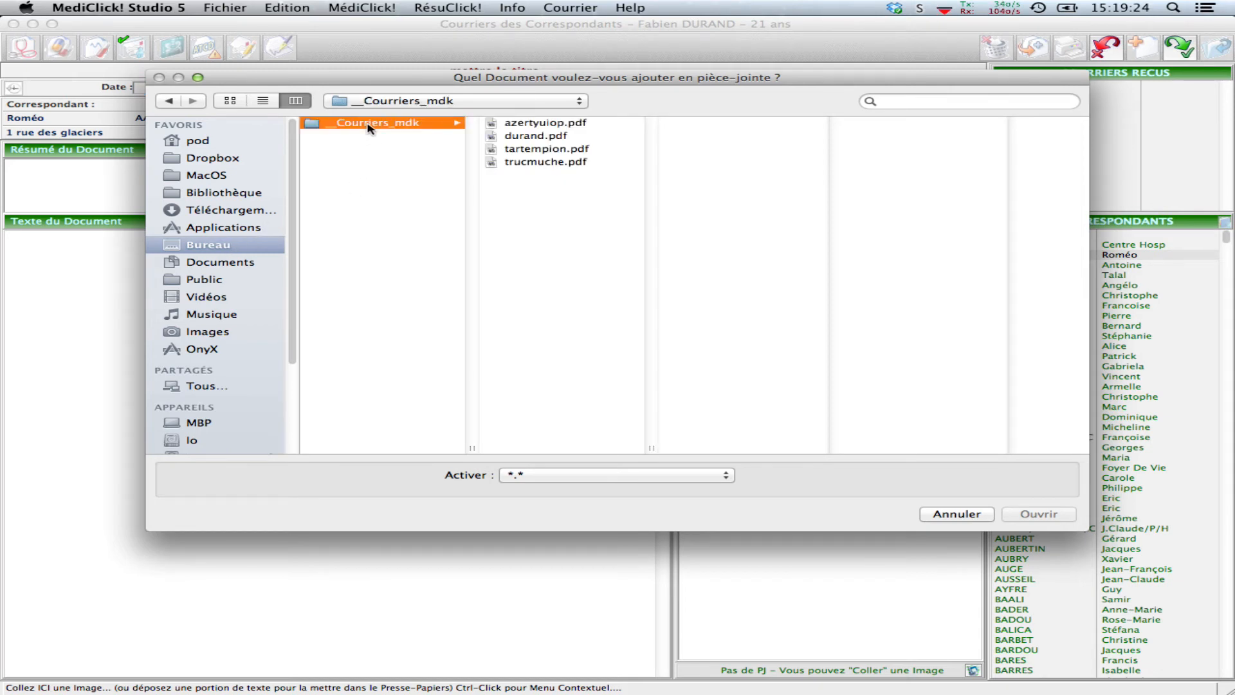
left_click(549, 137)
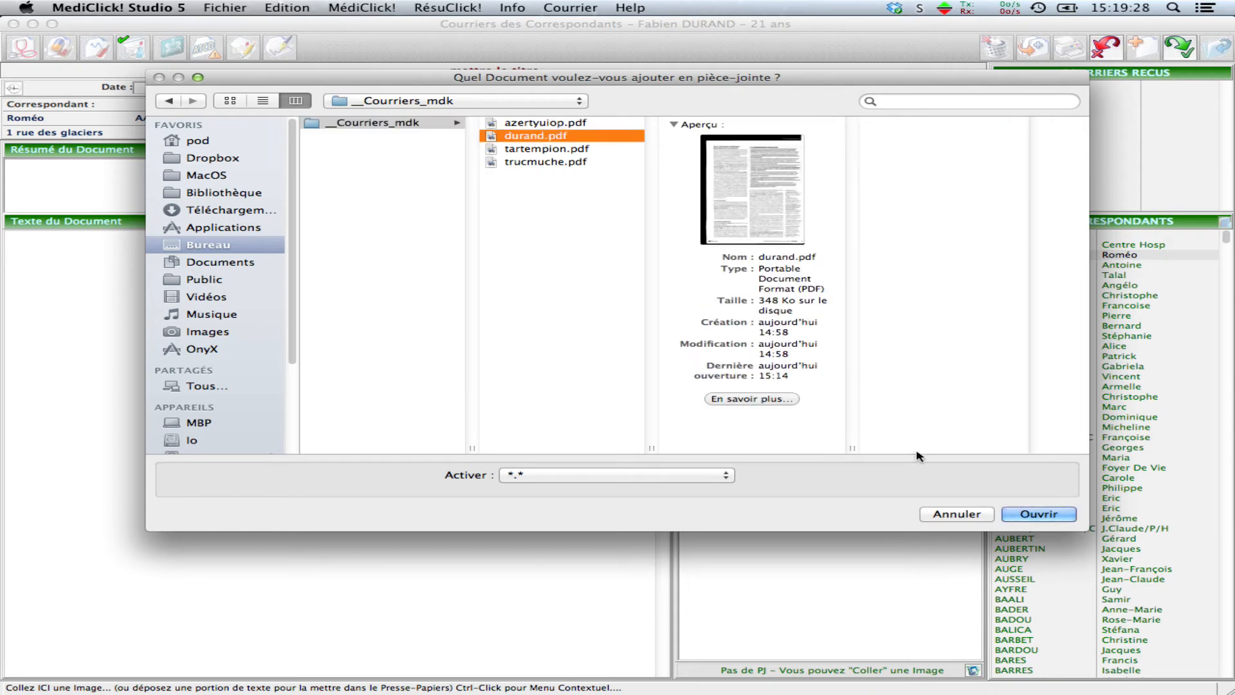
left_click(1038, 514)
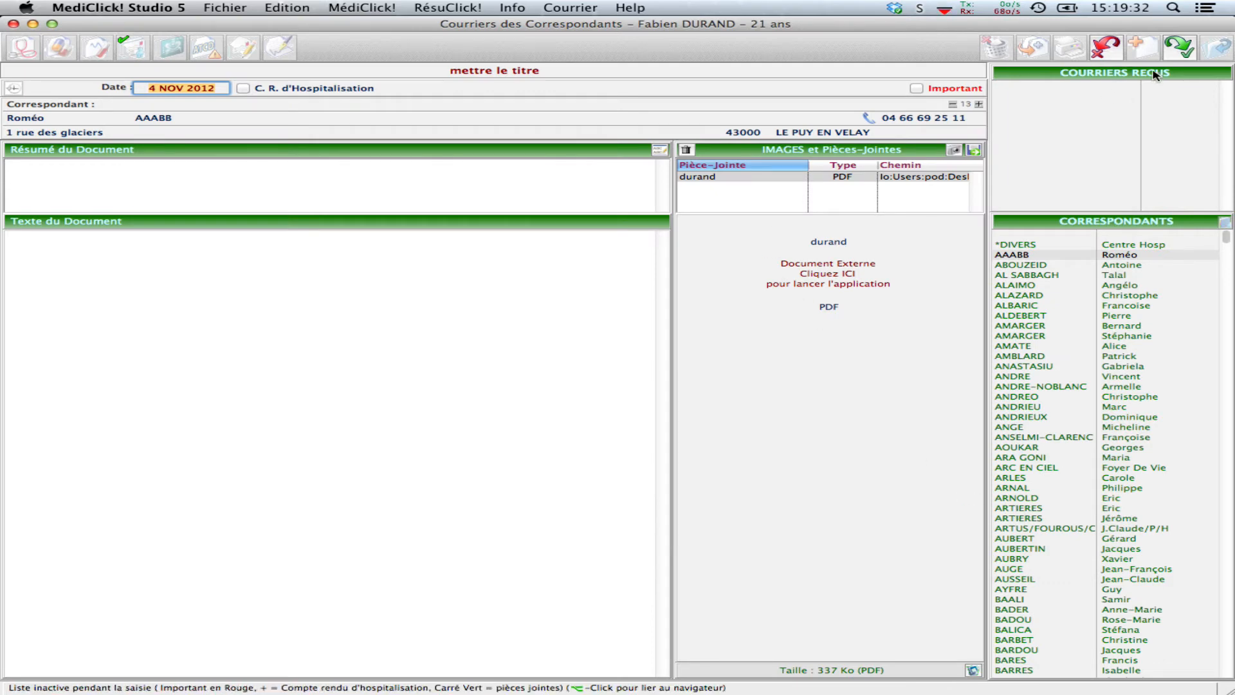
Rename the attached PDF as RHUMATO and save the received letter.
left_click(705, 178)
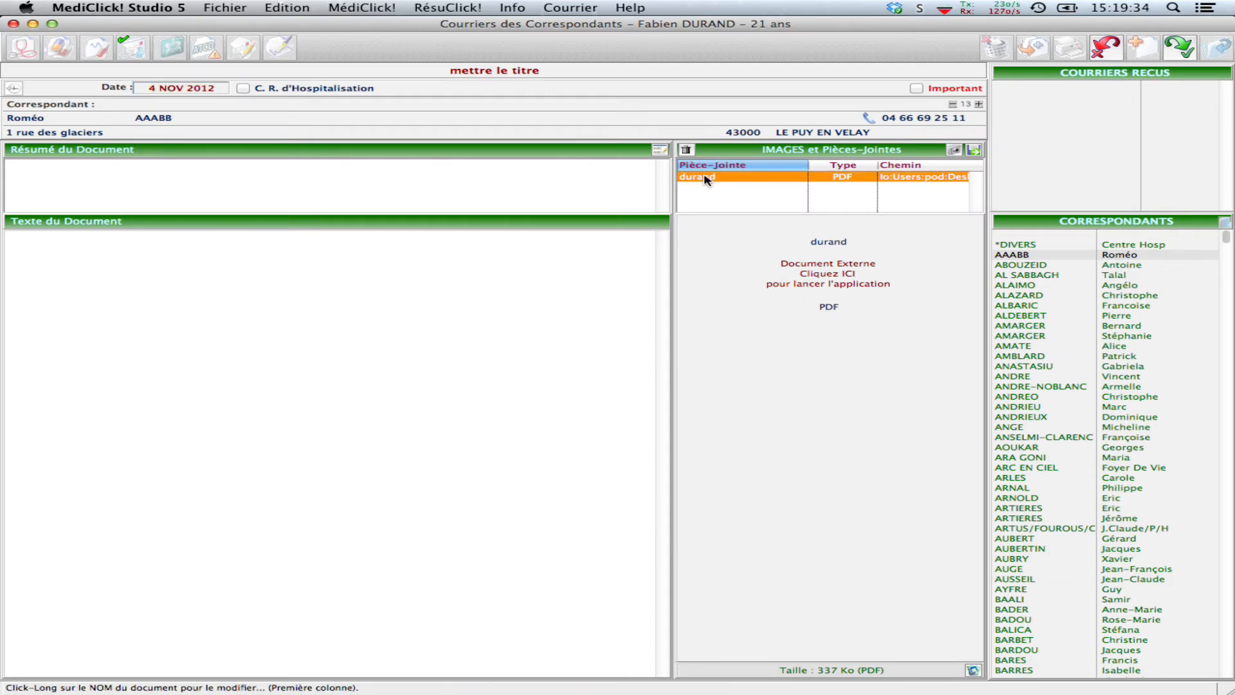
left_click(705, 178)
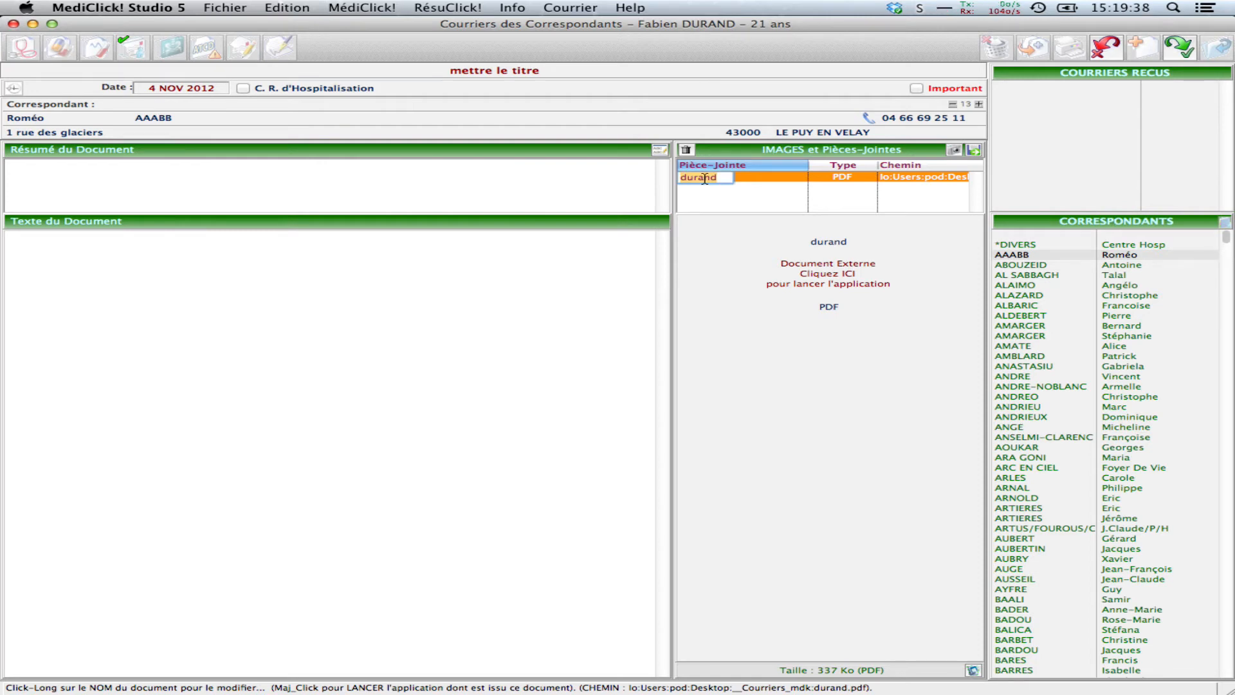
type("RHUMATO")
key("Return")
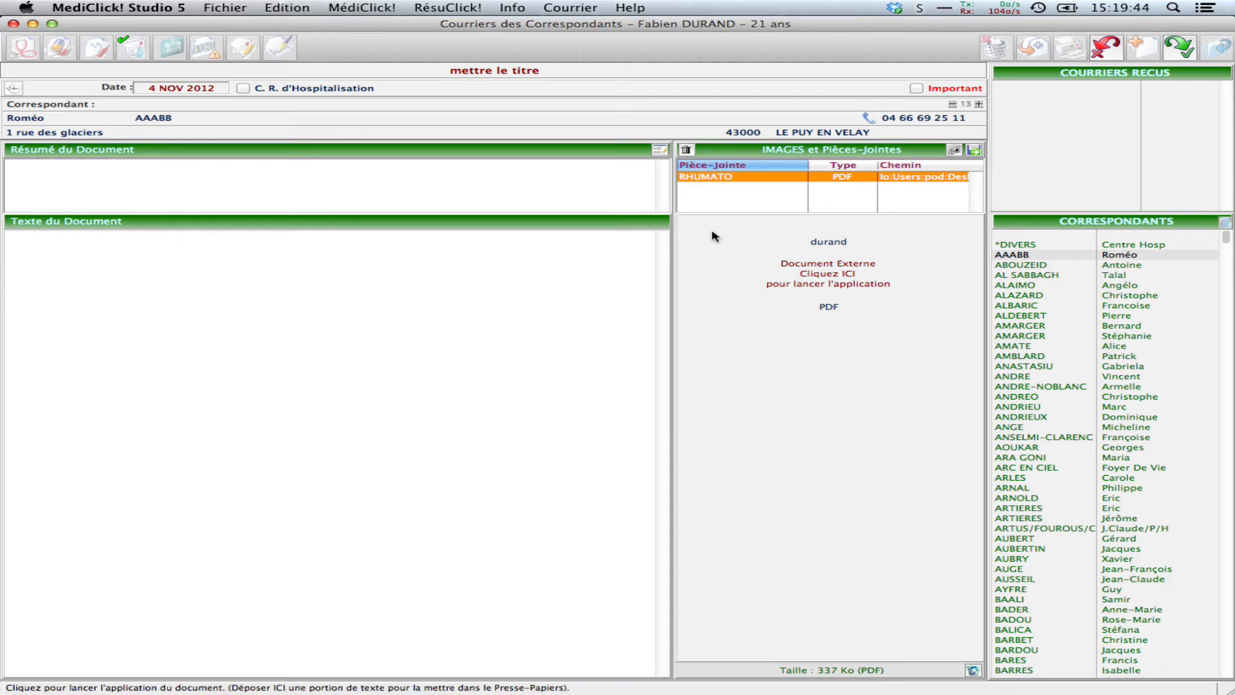
left_click(1180, 47)
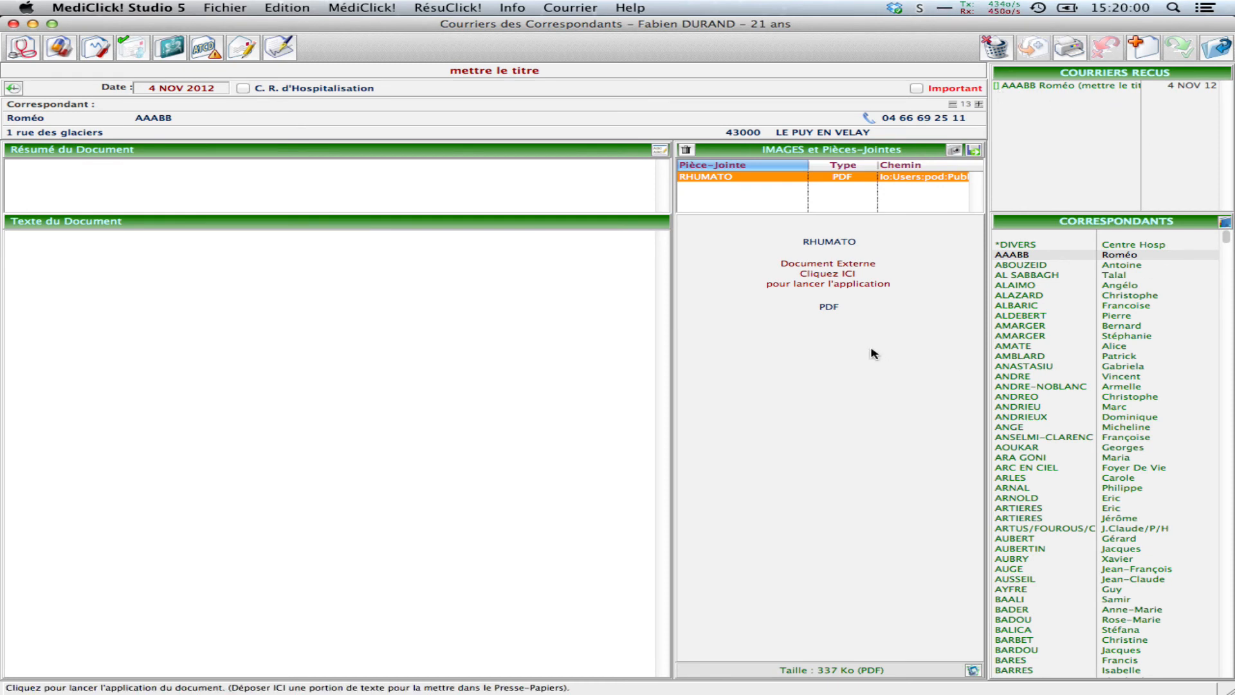
Hide and redisplay the saved letter's attachments, open the RHUMATO PDF in Aperçu to check it, and return to MédiClick! Studio 5.
left_click(954, 150)
left_click(955, 150)
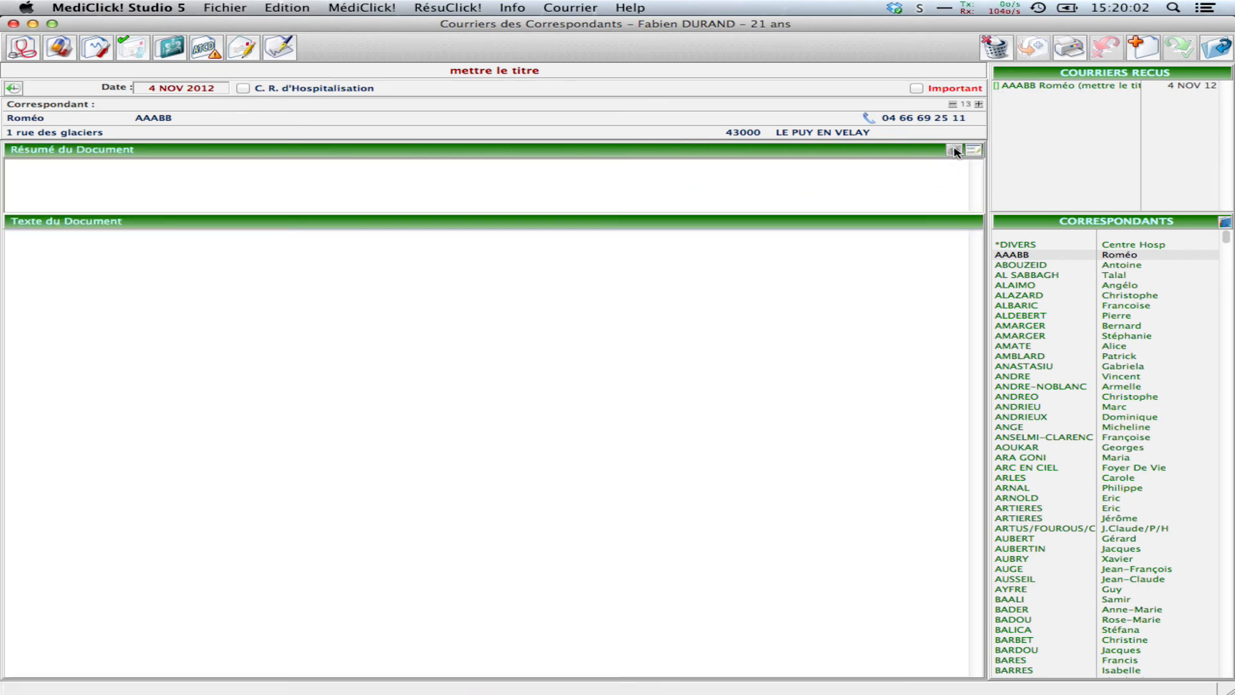
left_click(954, 150)
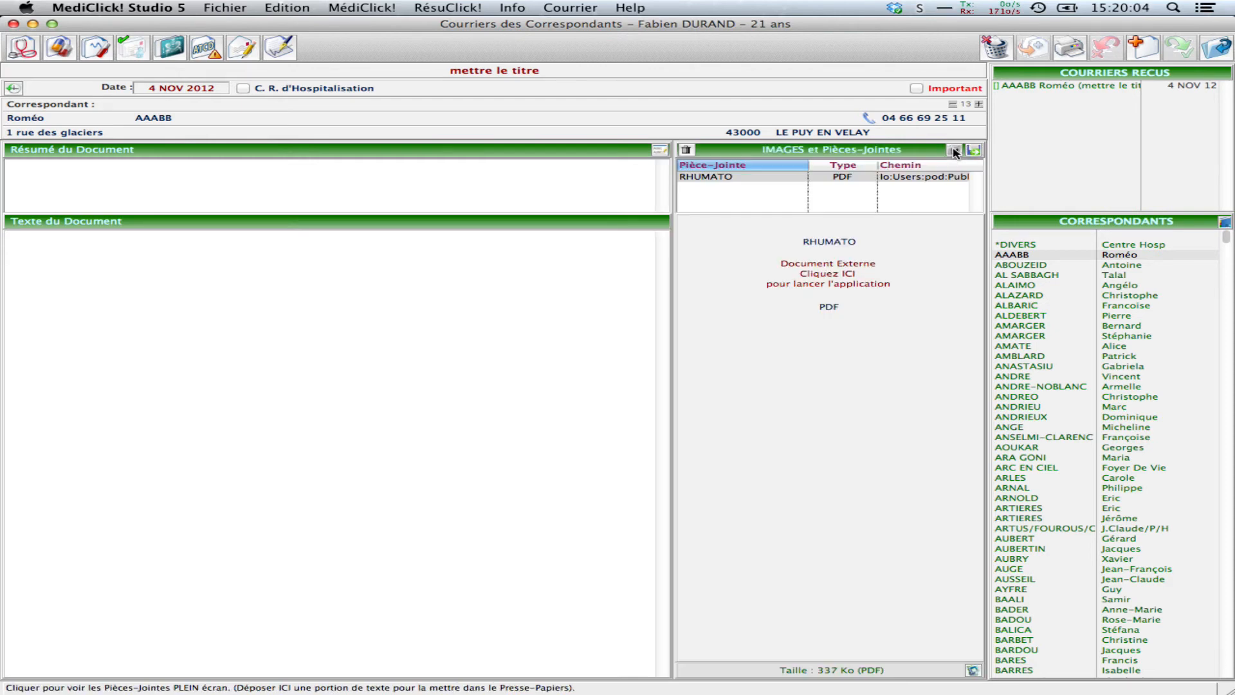
left_click(812, 299)
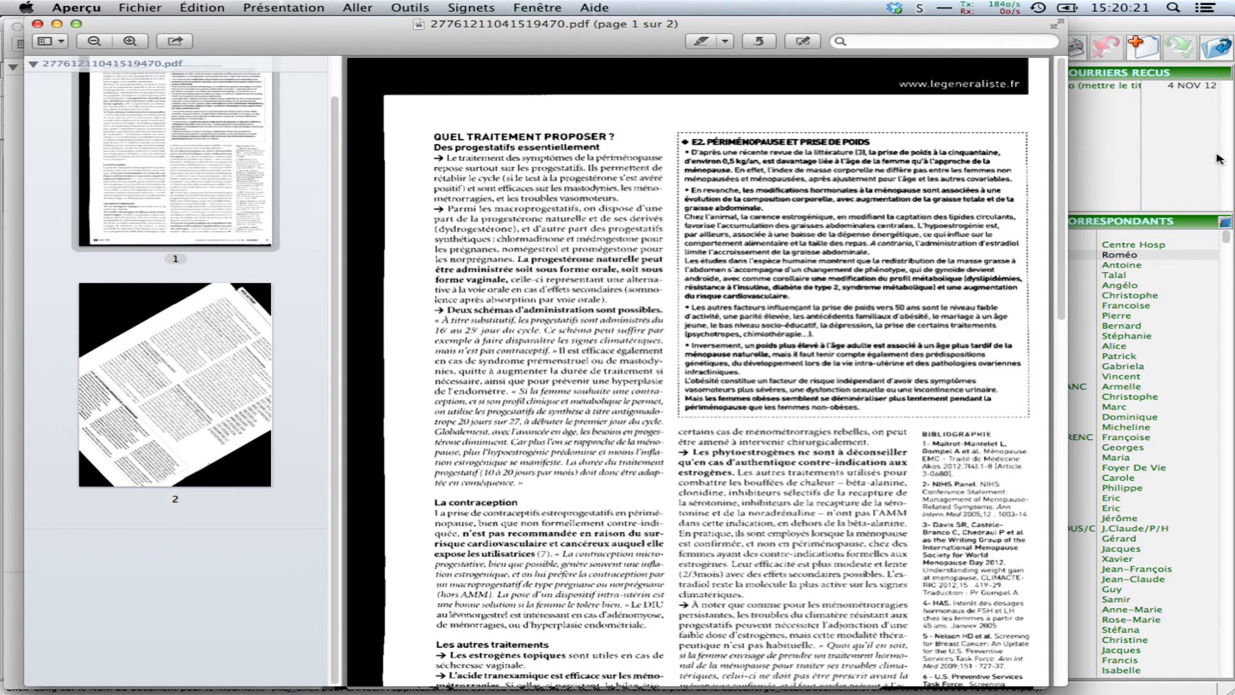
left_click(1169, 159)
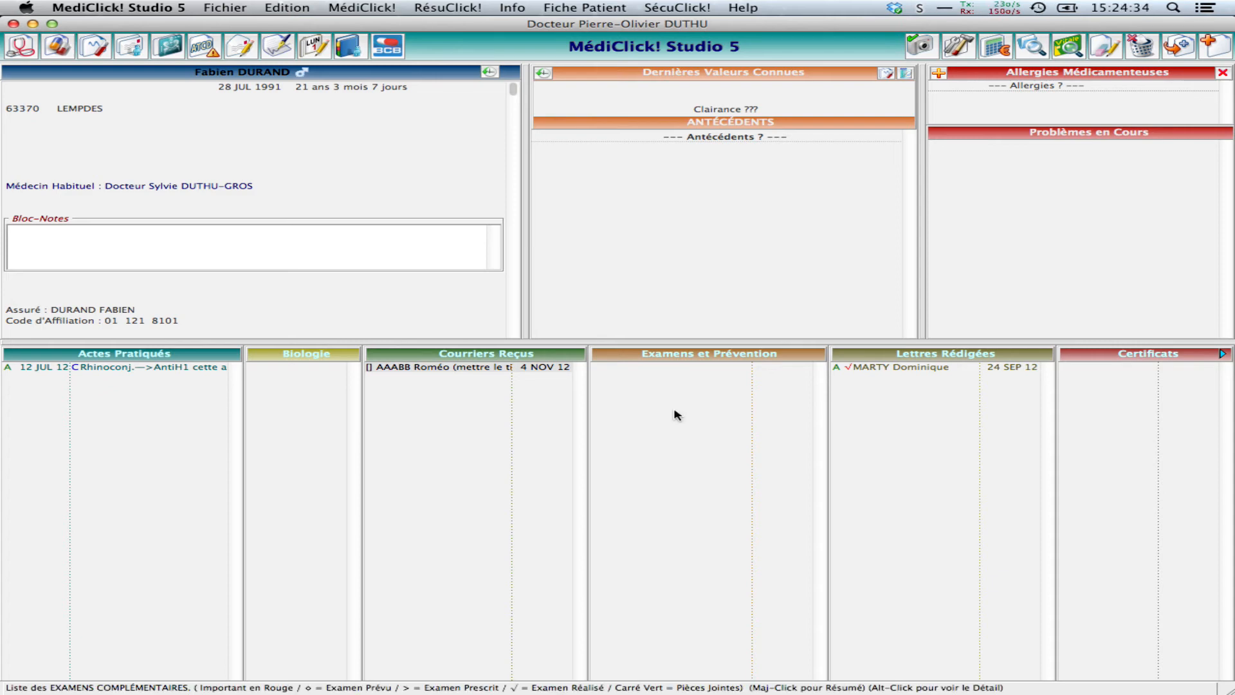
In Acquisition de Documents, select another patient by the first three letters of the last name and assign the second listed correspondent.
left_click(371, 5)
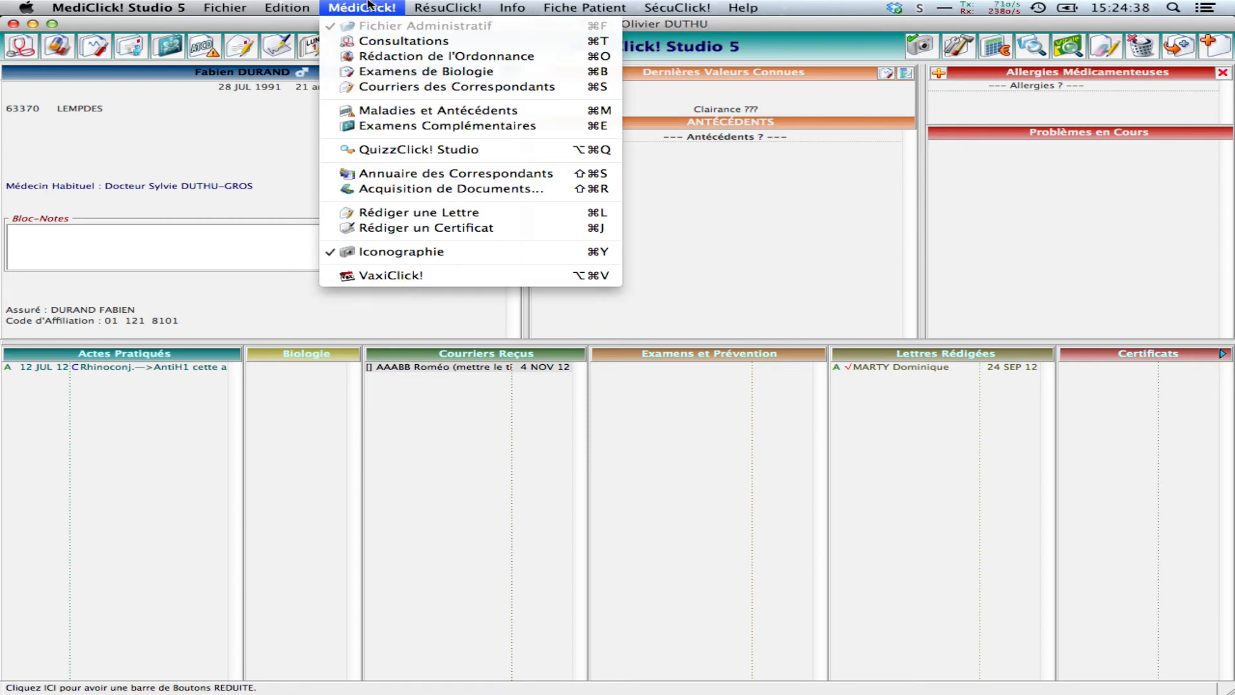
left_click(382, 191)
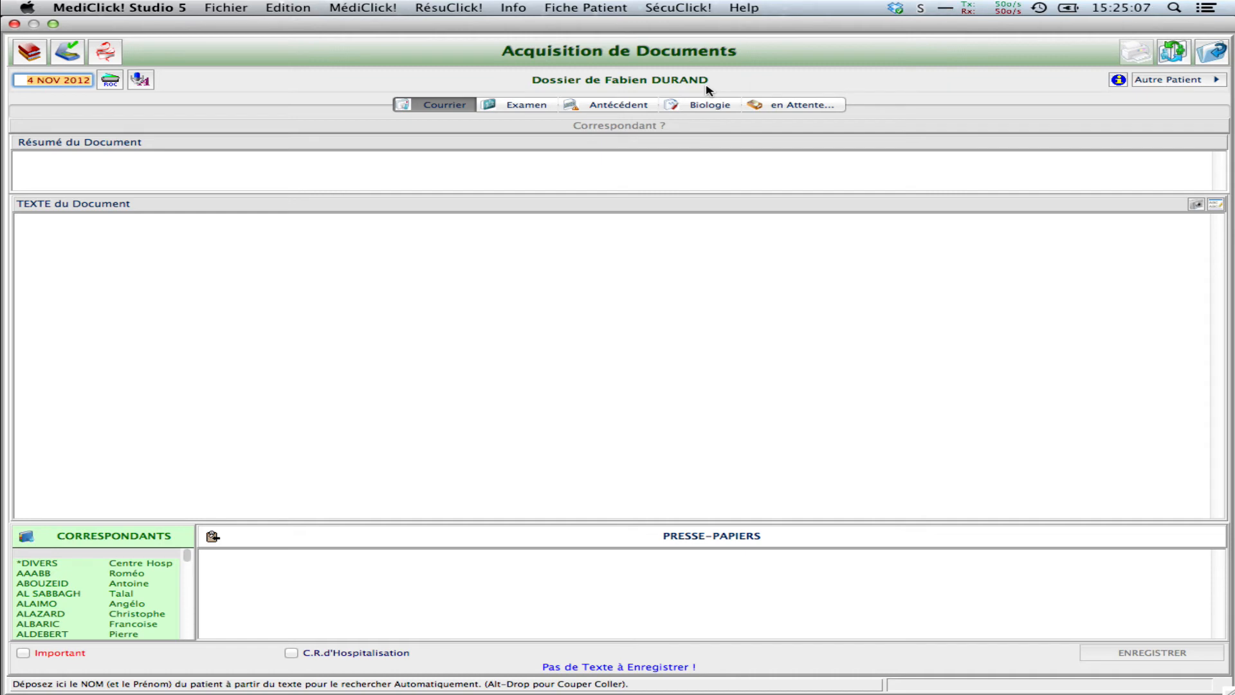
left_click(1172, 58)
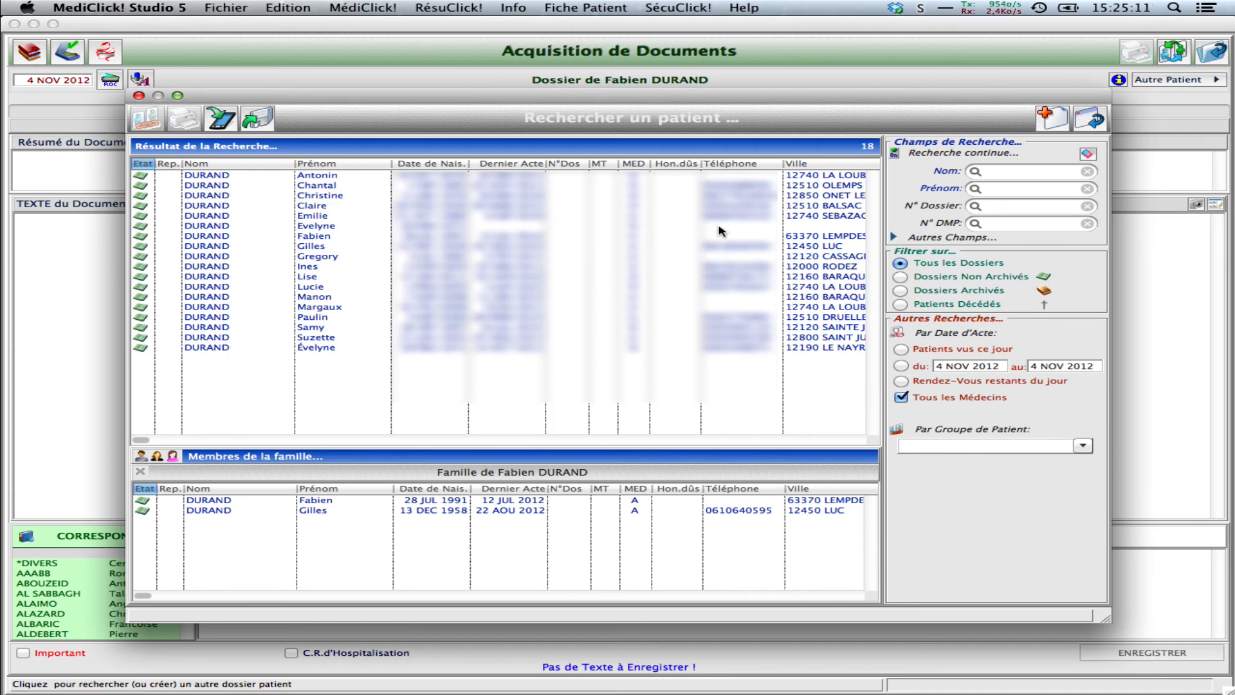
left_click(987, 172)
type("TAR")
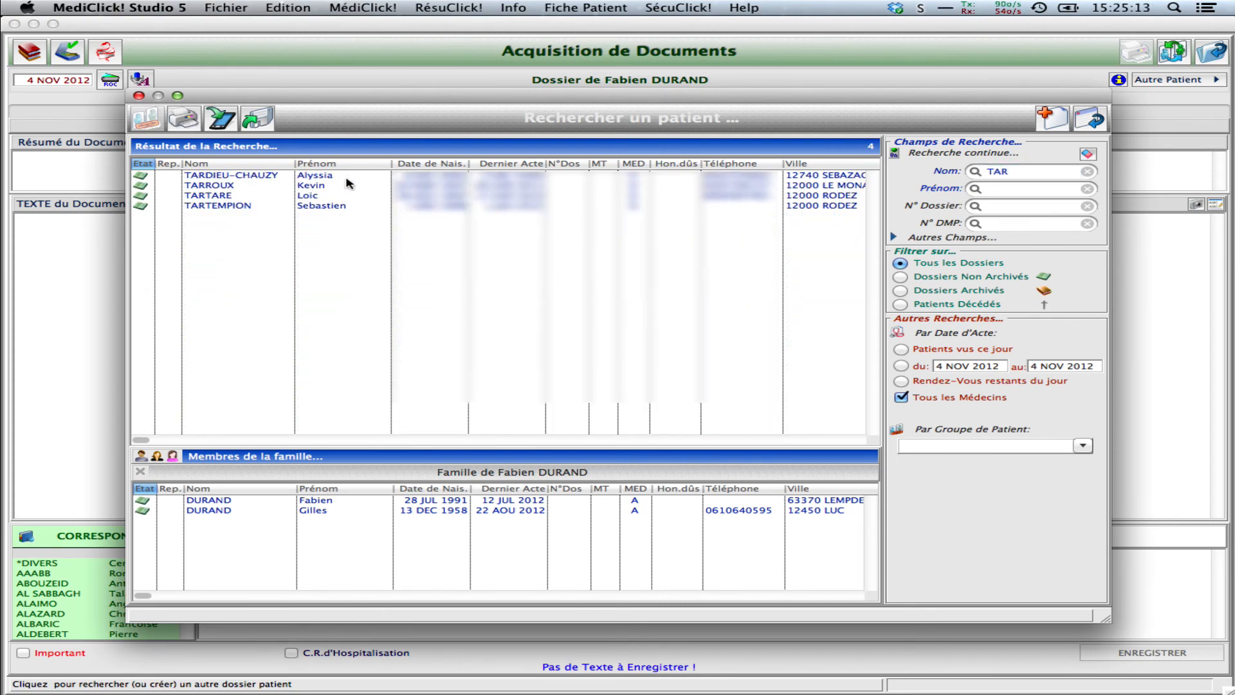
double_click(315, 206)
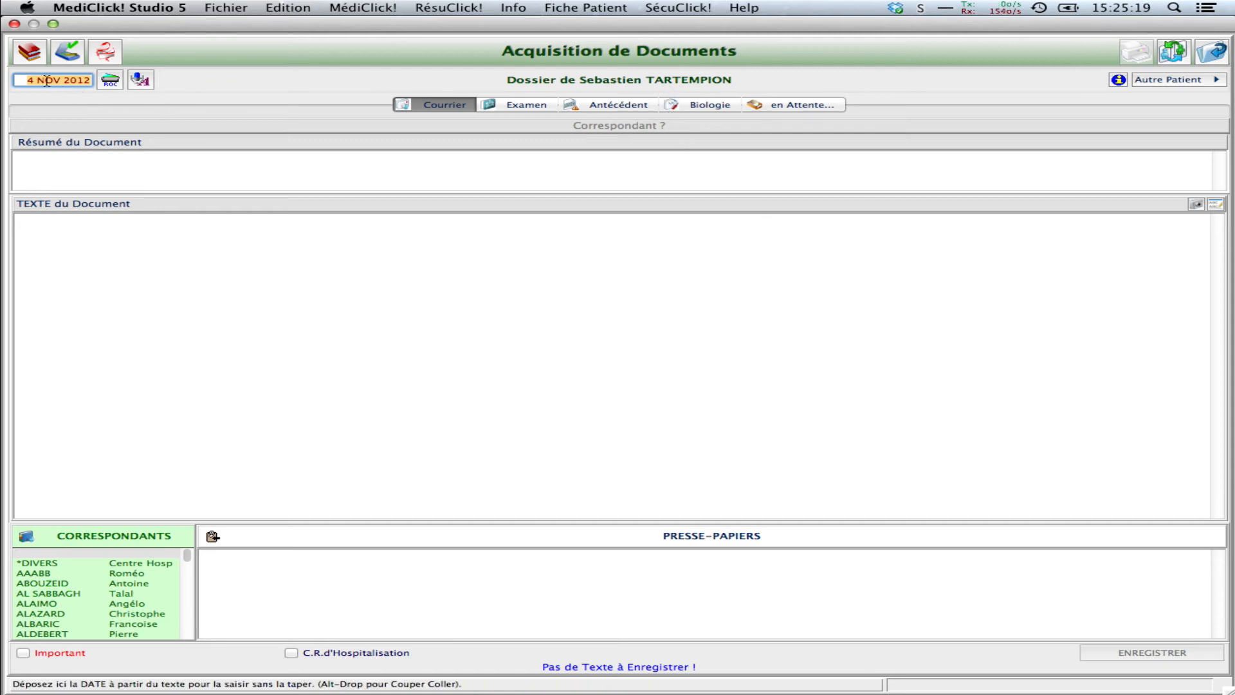
left_click(74, 574)
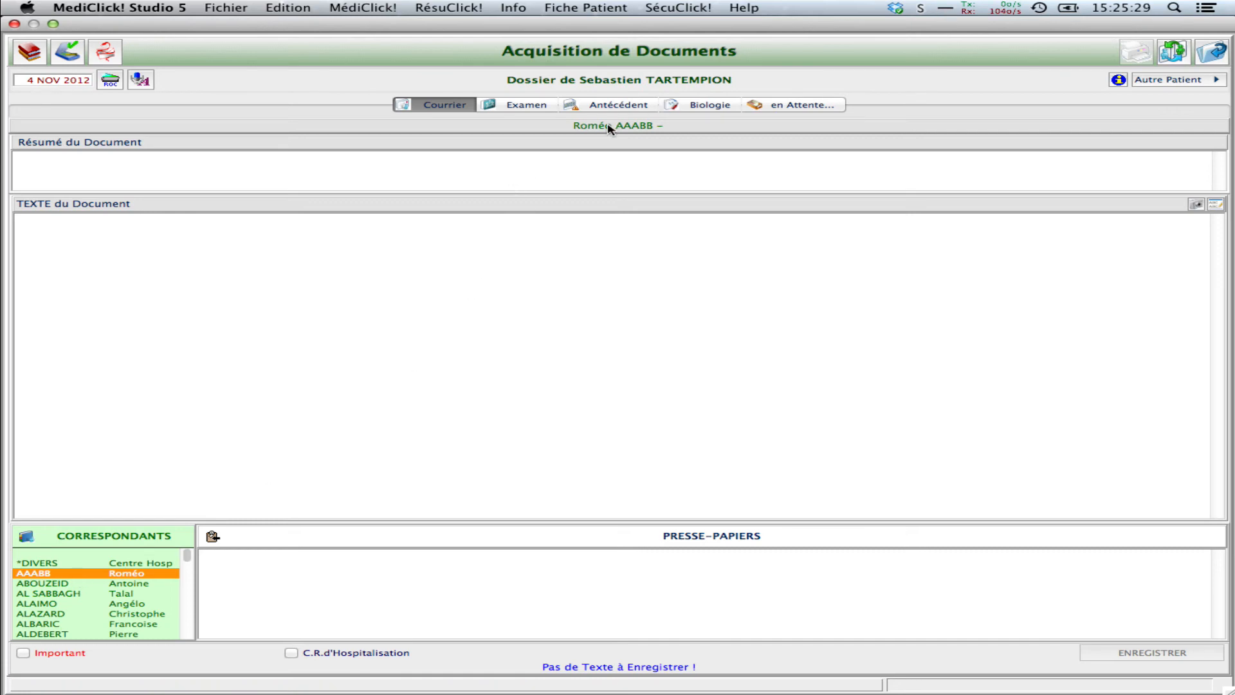
Import the PDF named after this patient from the __Courriers_mdk folder as an attachment and name the attachment aaaaa.
left_click(1196, 204)
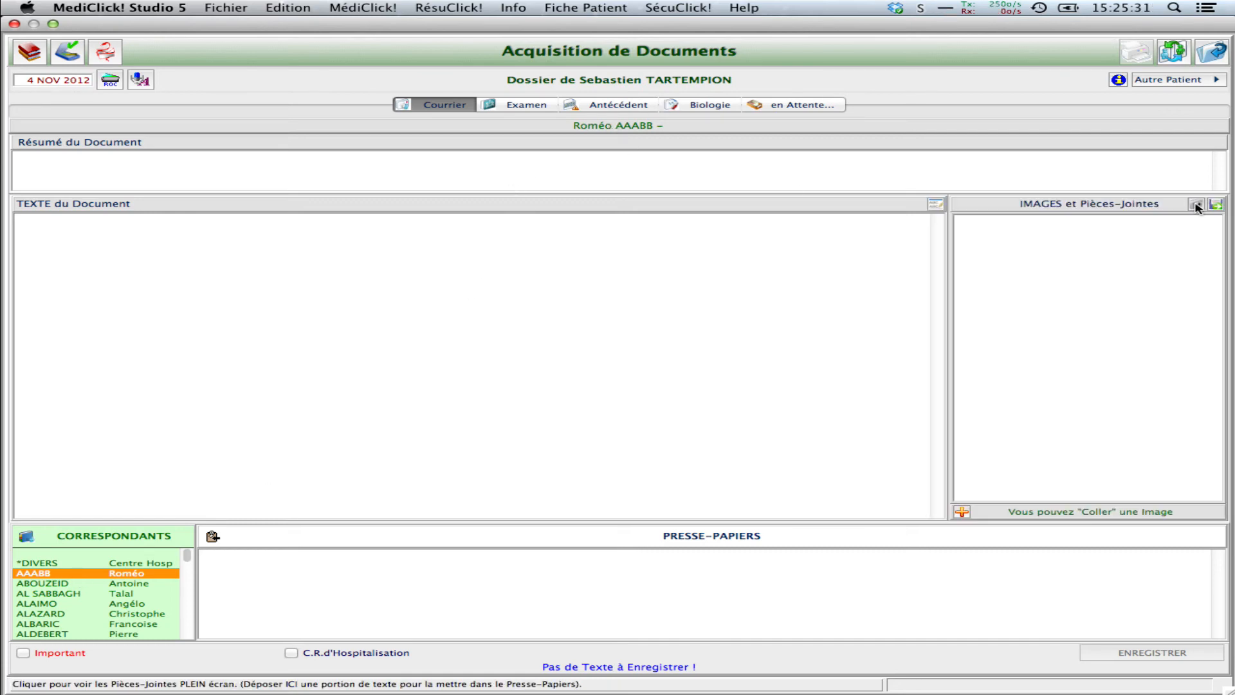
left_click(1168, 243)
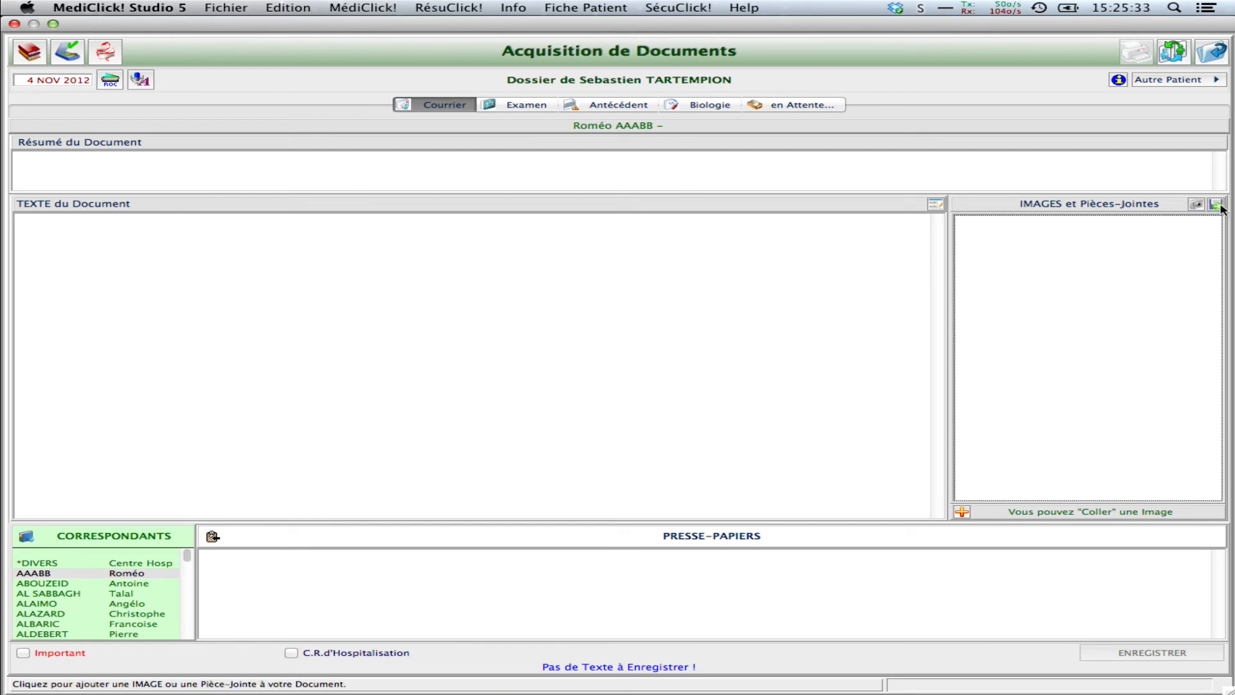
right_click(1071, 249)
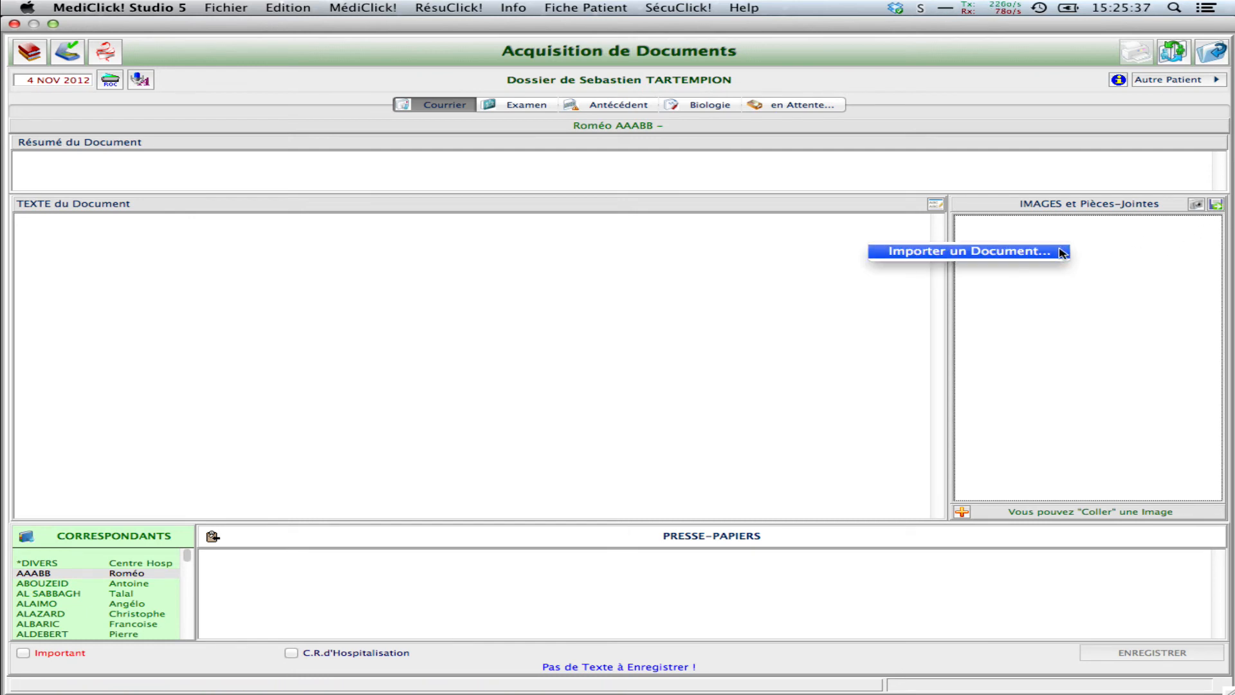
left_click(1062, 252)
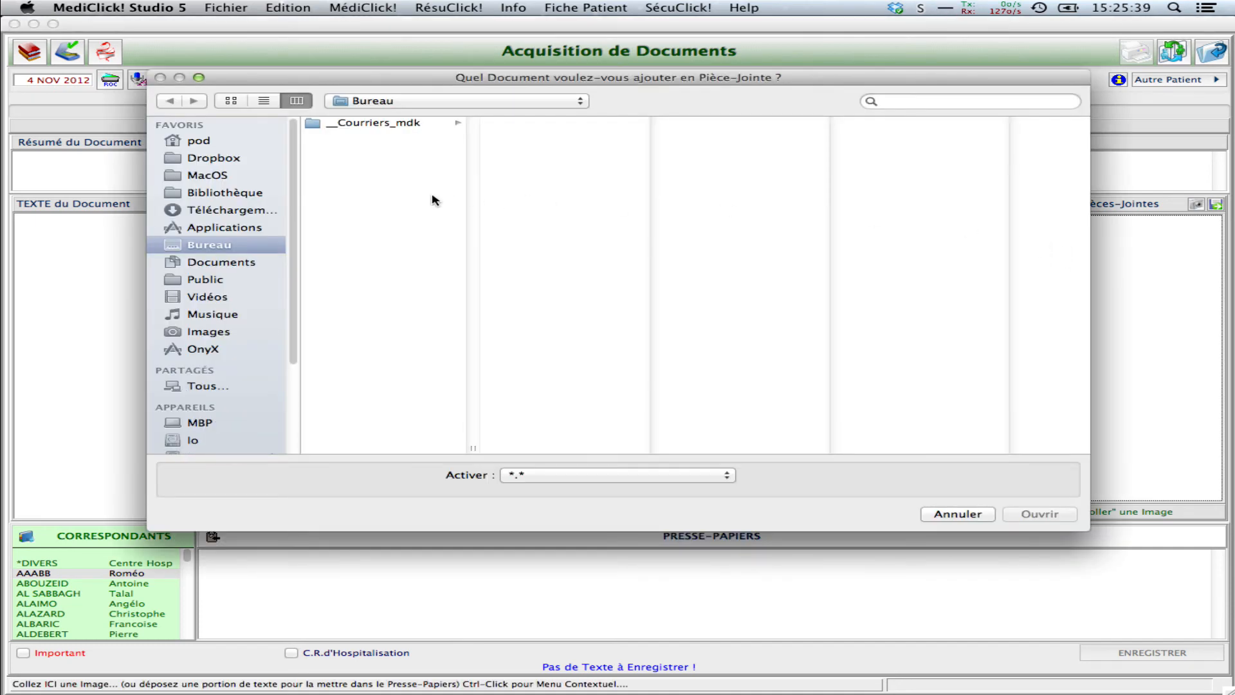
left_click(400, 124)
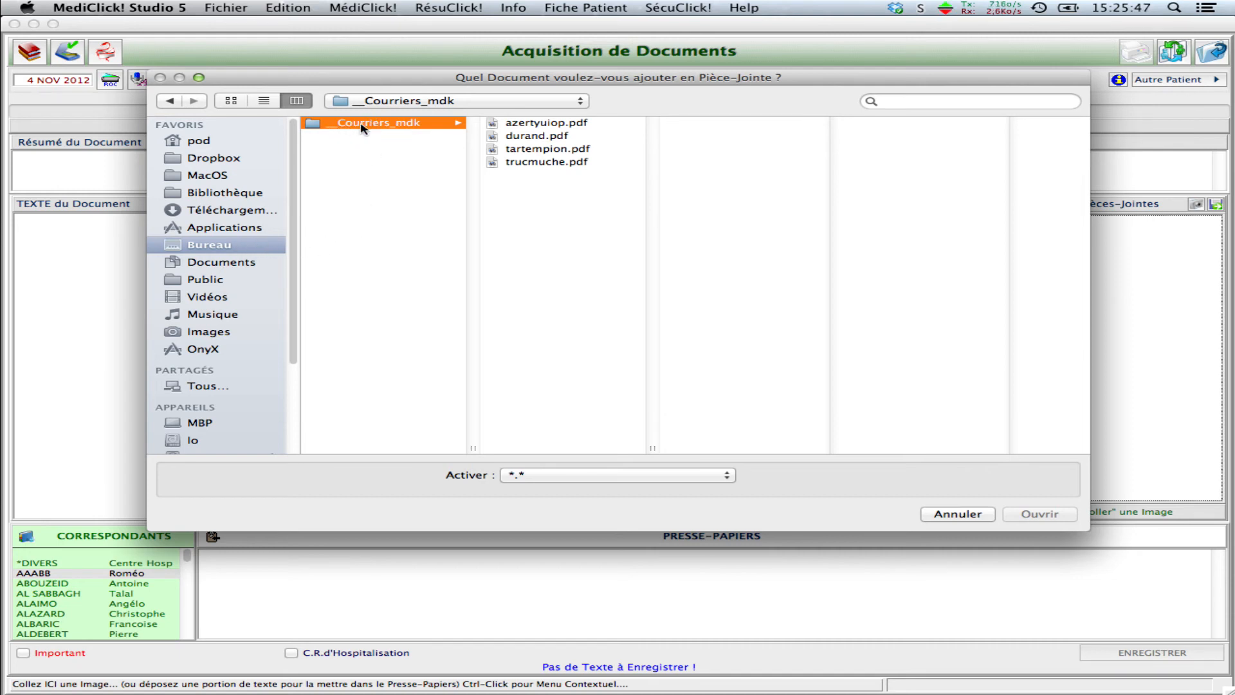
left_click(372, 345)
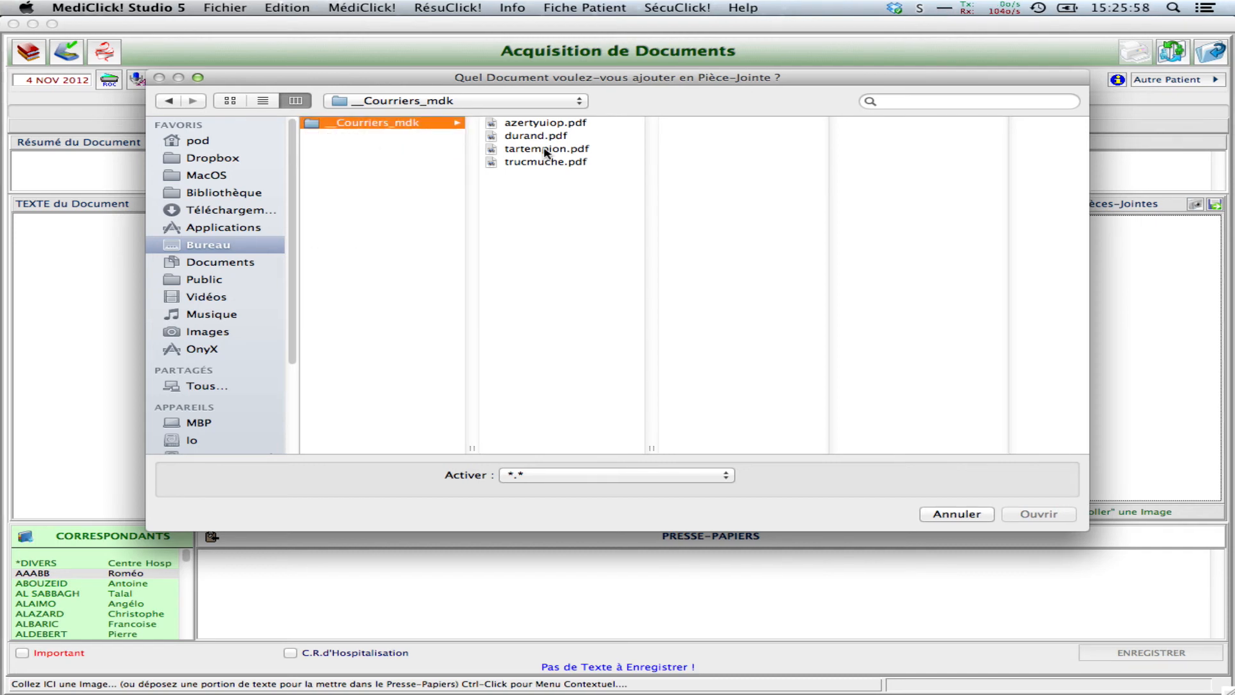
left_click(544, 150)
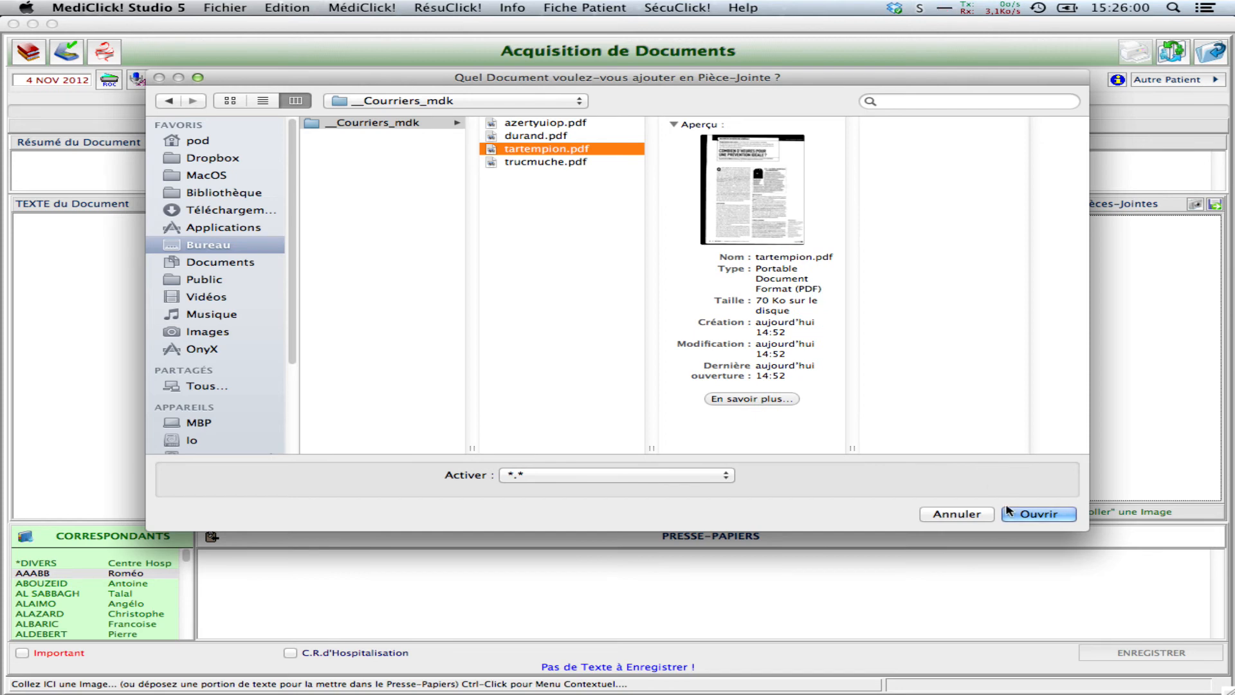
left_click(1010, 513)
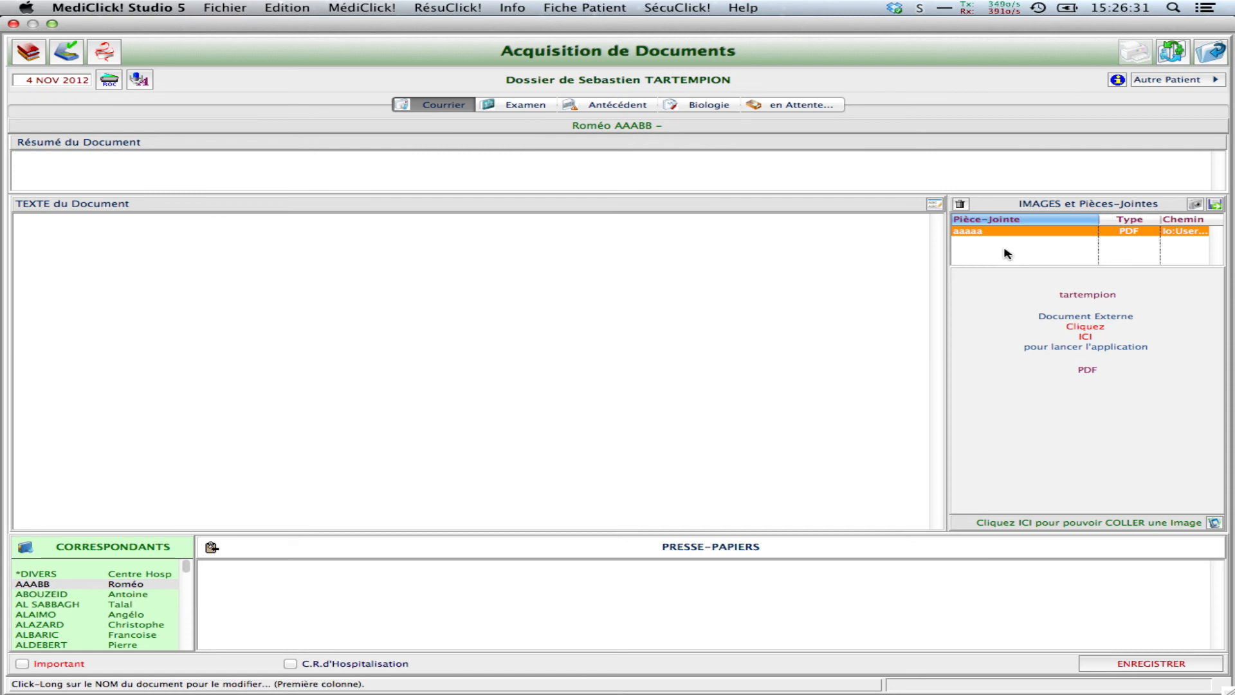
Classify the document as Biologie and save it in the selected patient's record despite the missing name in the text.
left_click(719, 108)
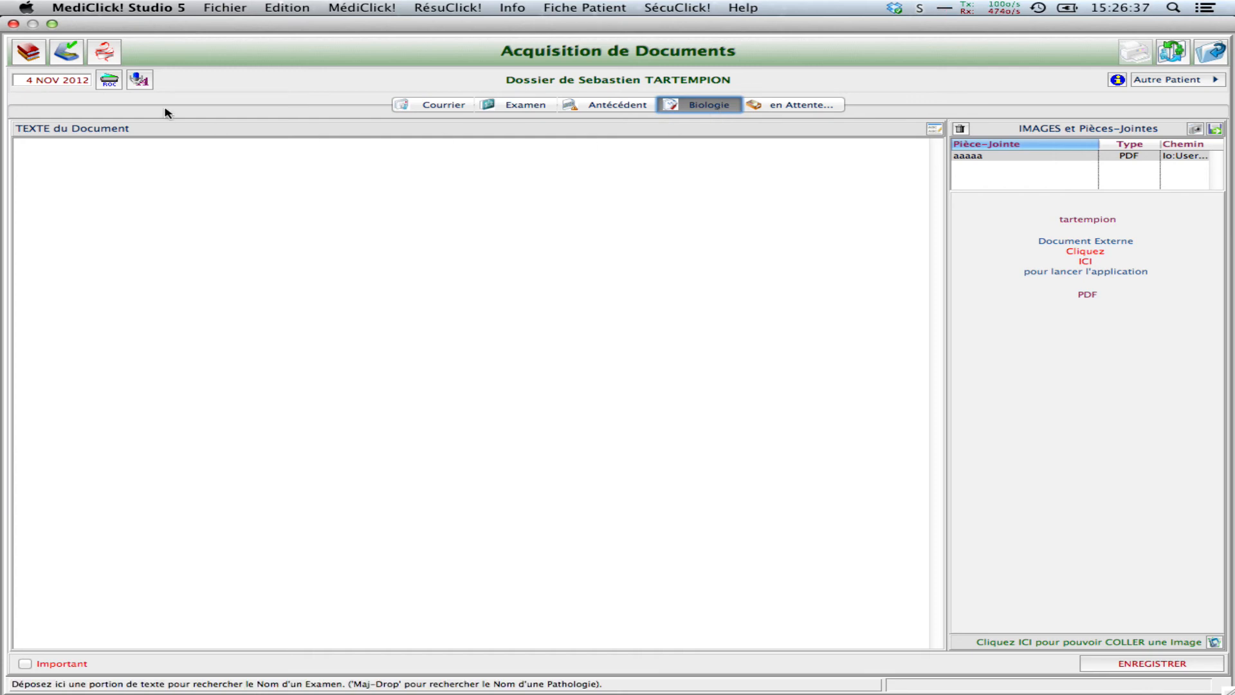
mouse_move(1193, 689)
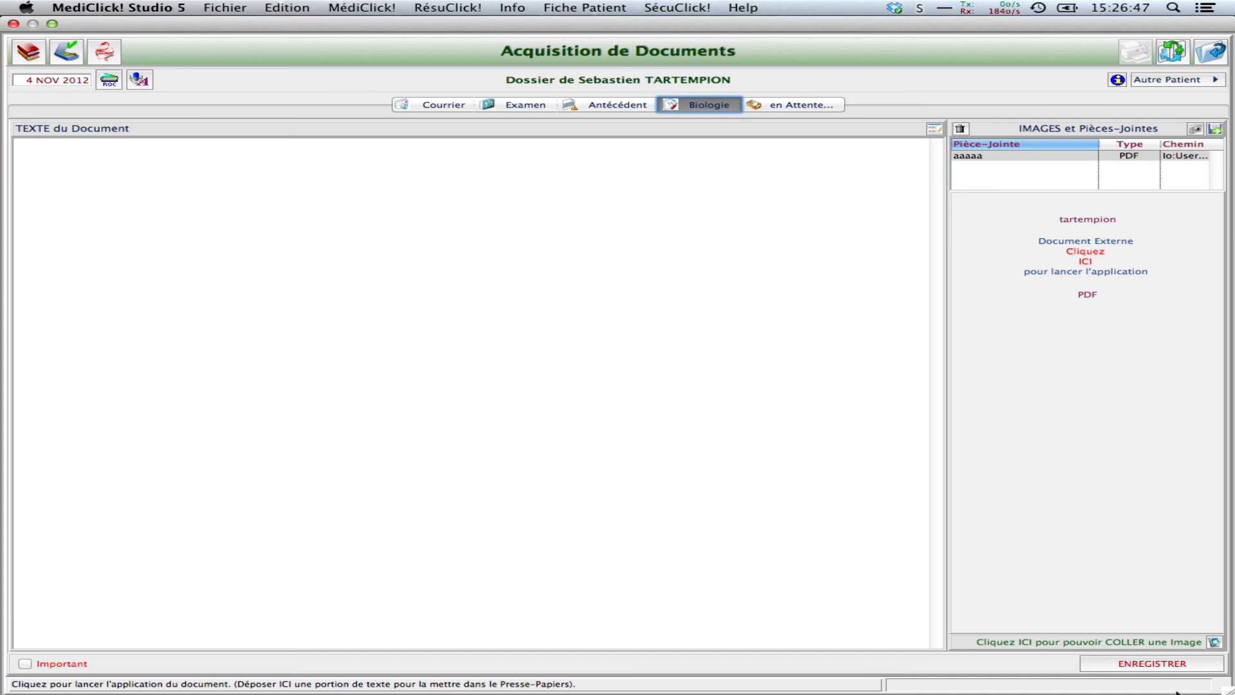
left_click(1147, 667)
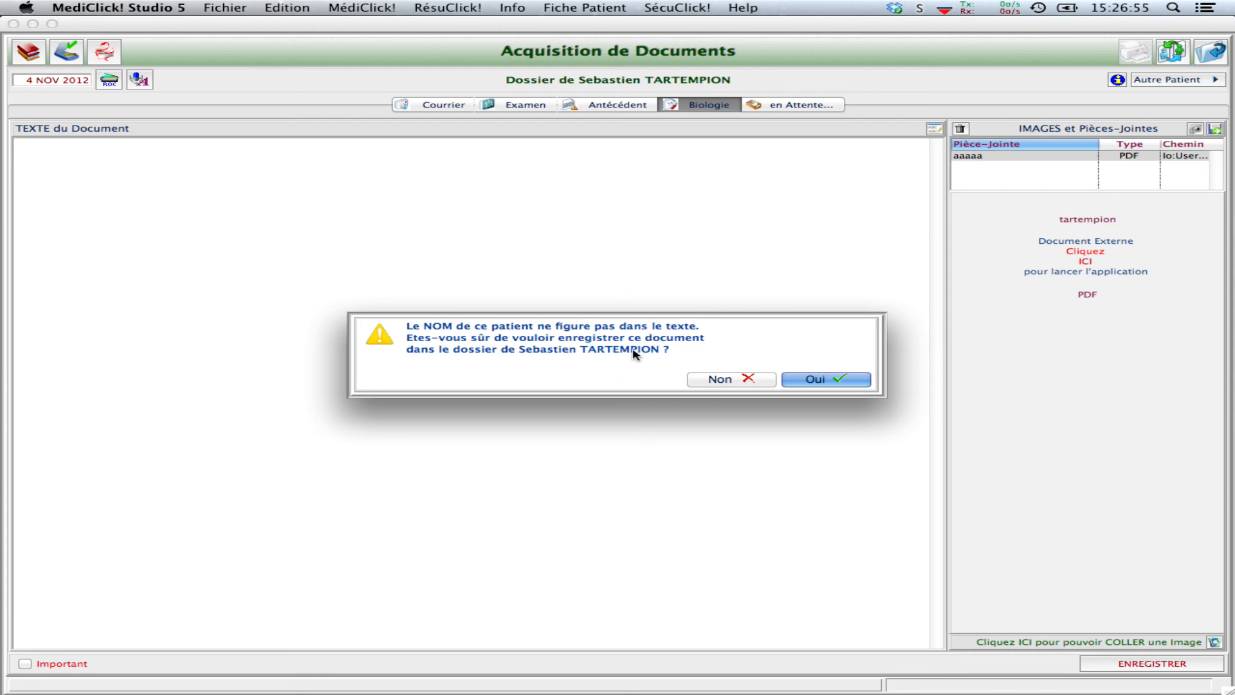
left_click(808, 382)
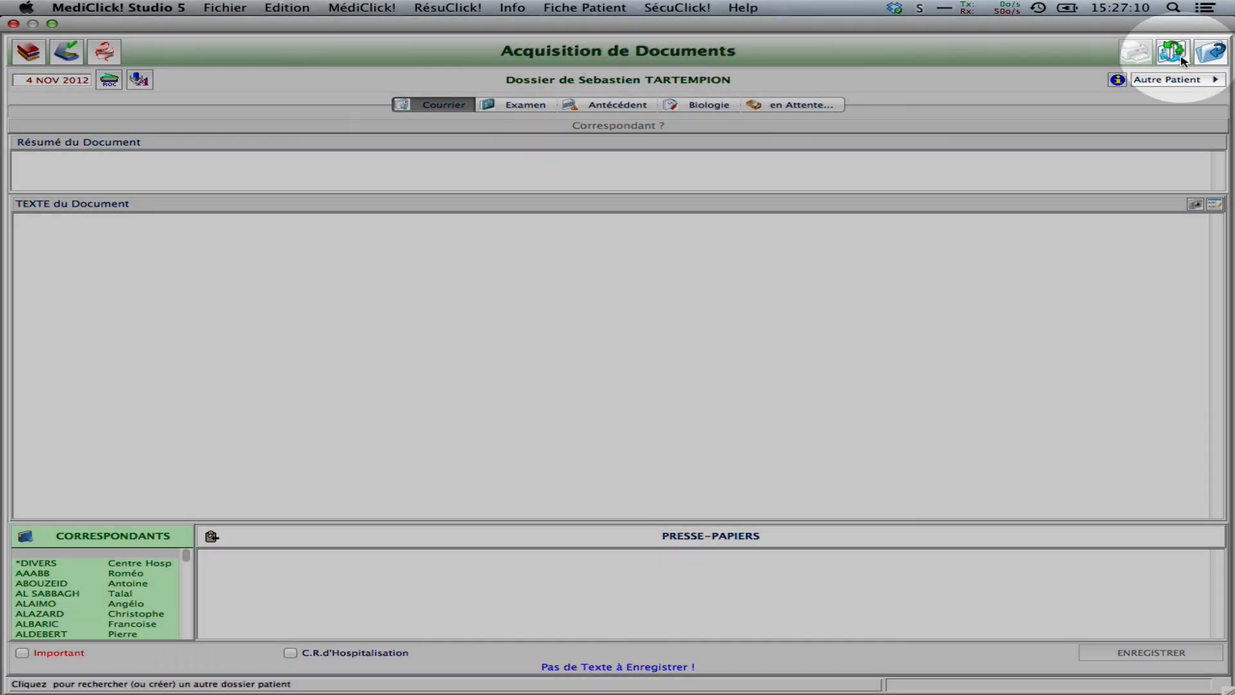
Search for the next patient by the first three letters of the last name and select the fourth matching record for document acquisition.
left_click(1174, 55)
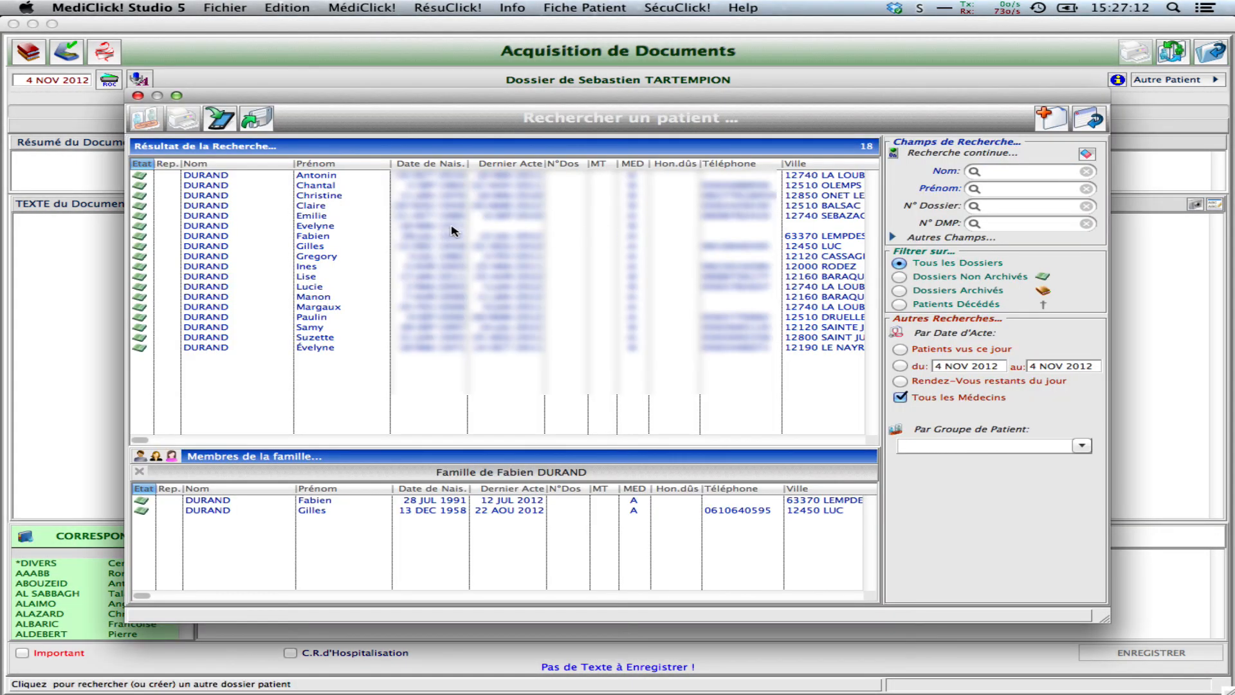
left_click(1005, 172)
type("AZE")
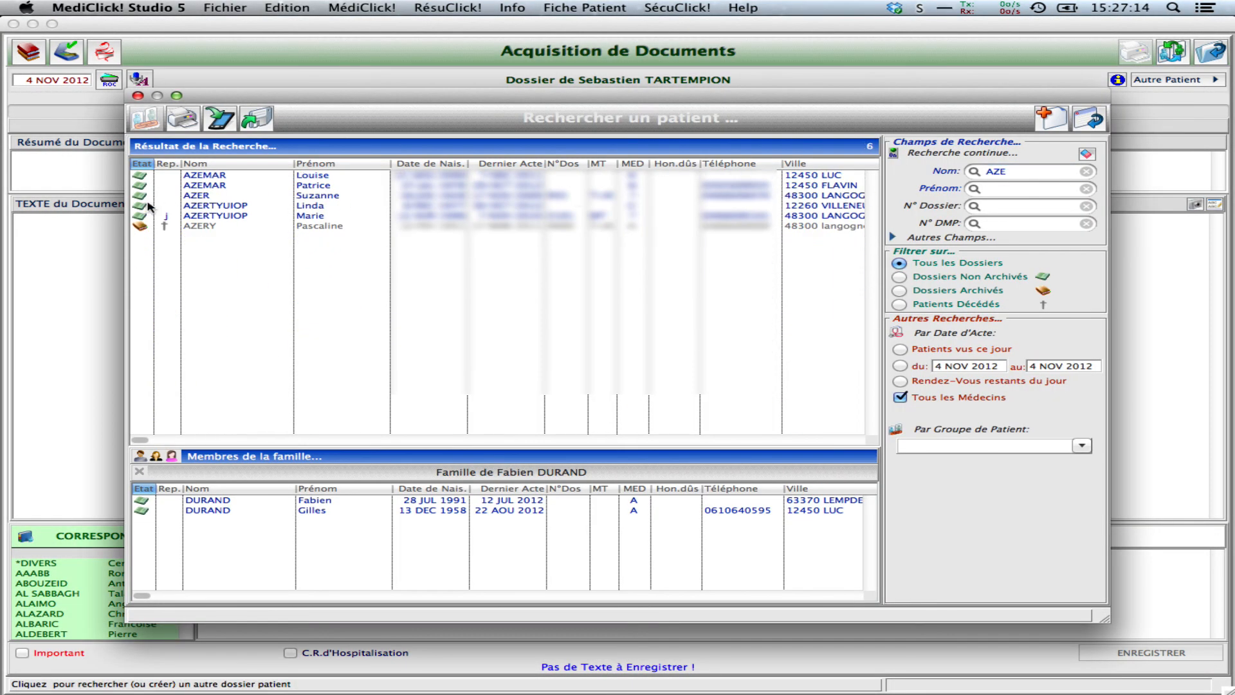
double_click(279, 206)
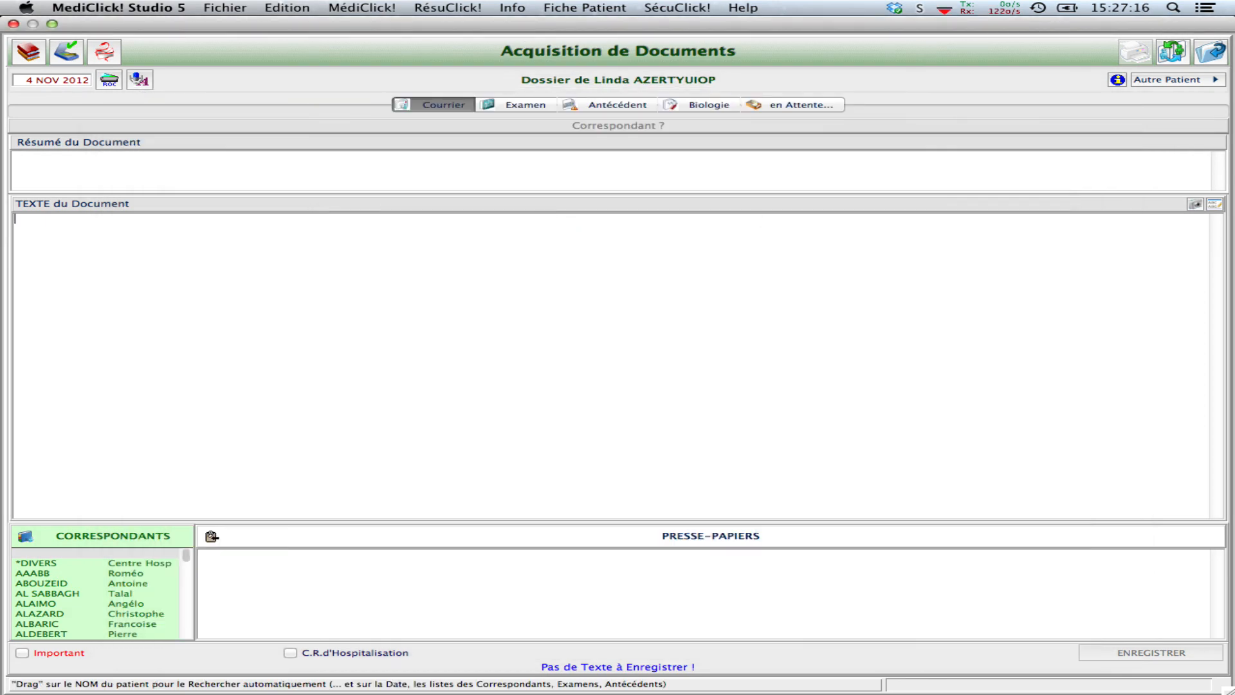
Attach the PDF named after this patient from the __Courriers_mdk folder and assign the fourth listed correspondent, the cardiologist.
left_click(1195, 205)
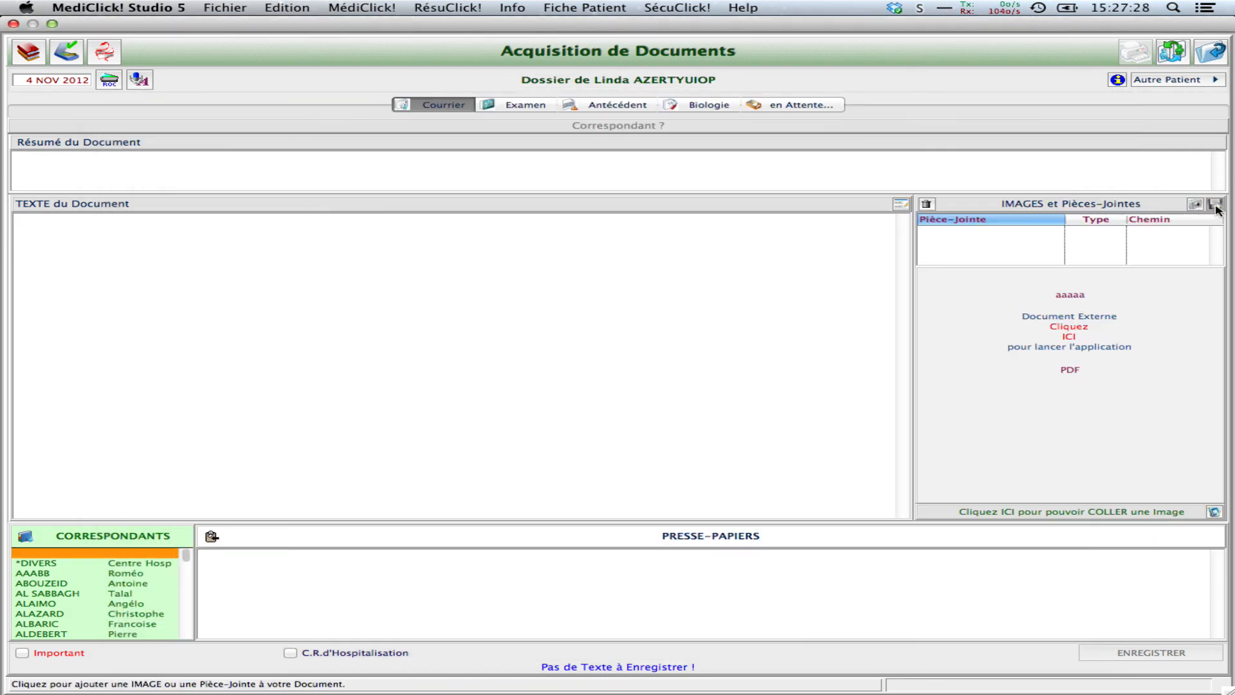
left_click(1215, 204)
left_click(425, 123)
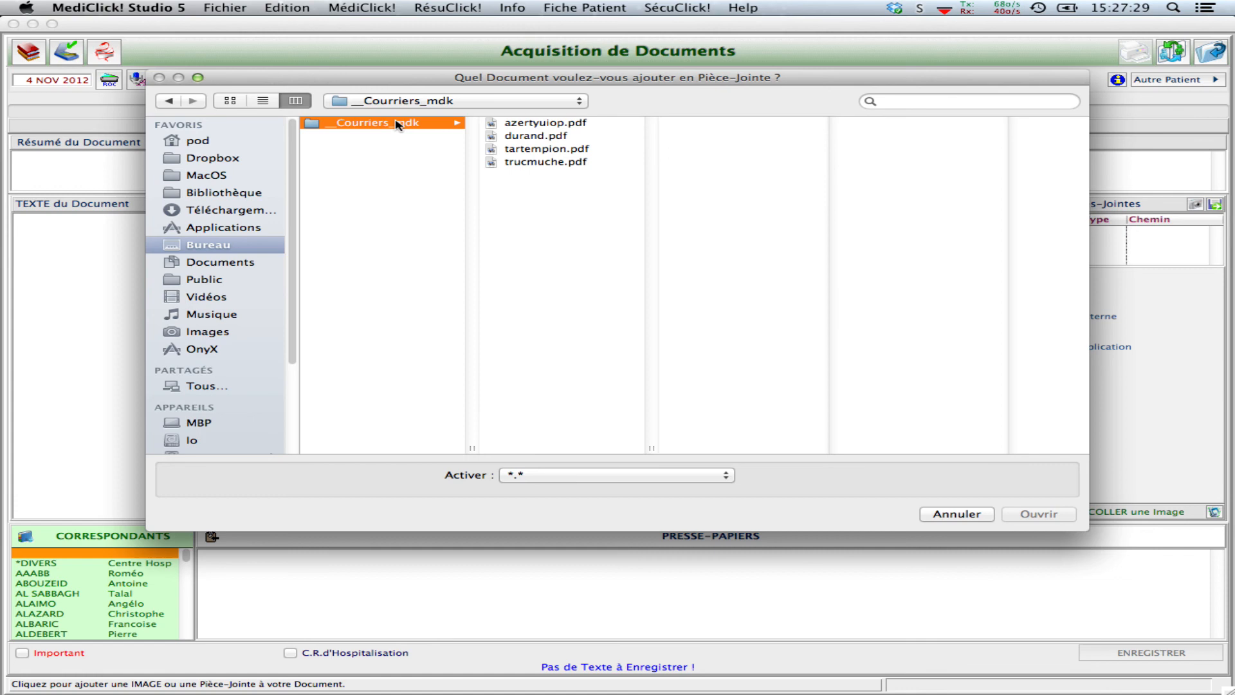
left_click(534, 123)
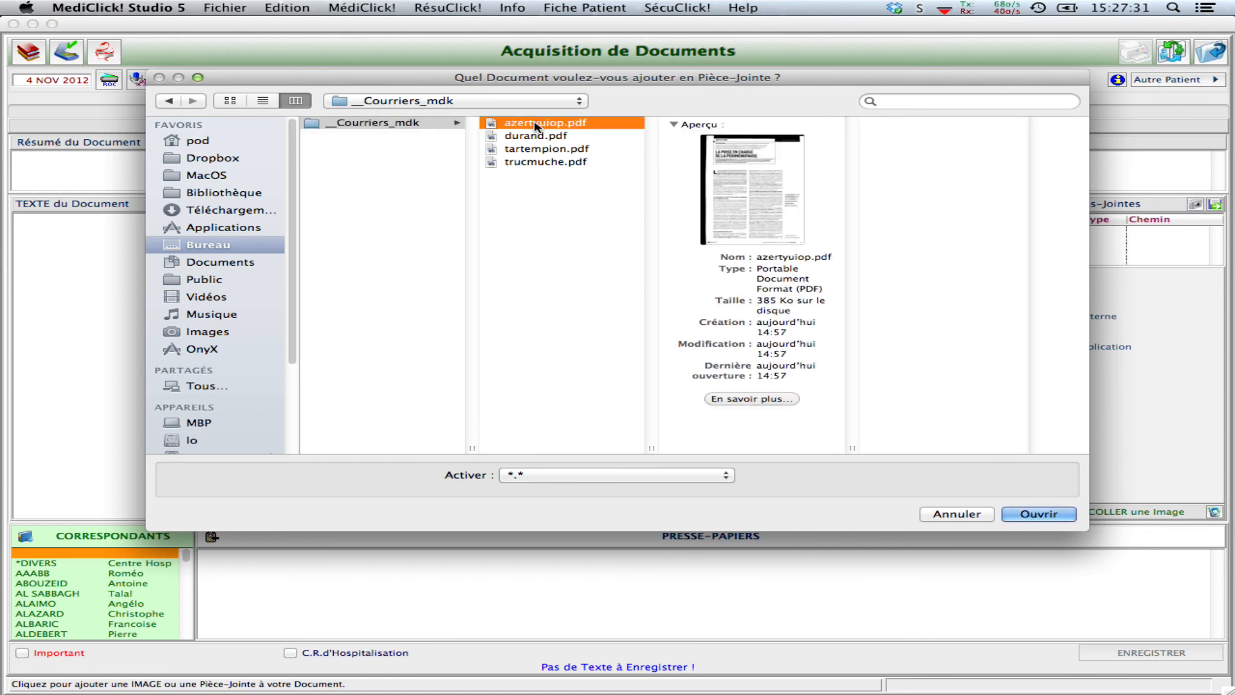
left_click(1020, 513)
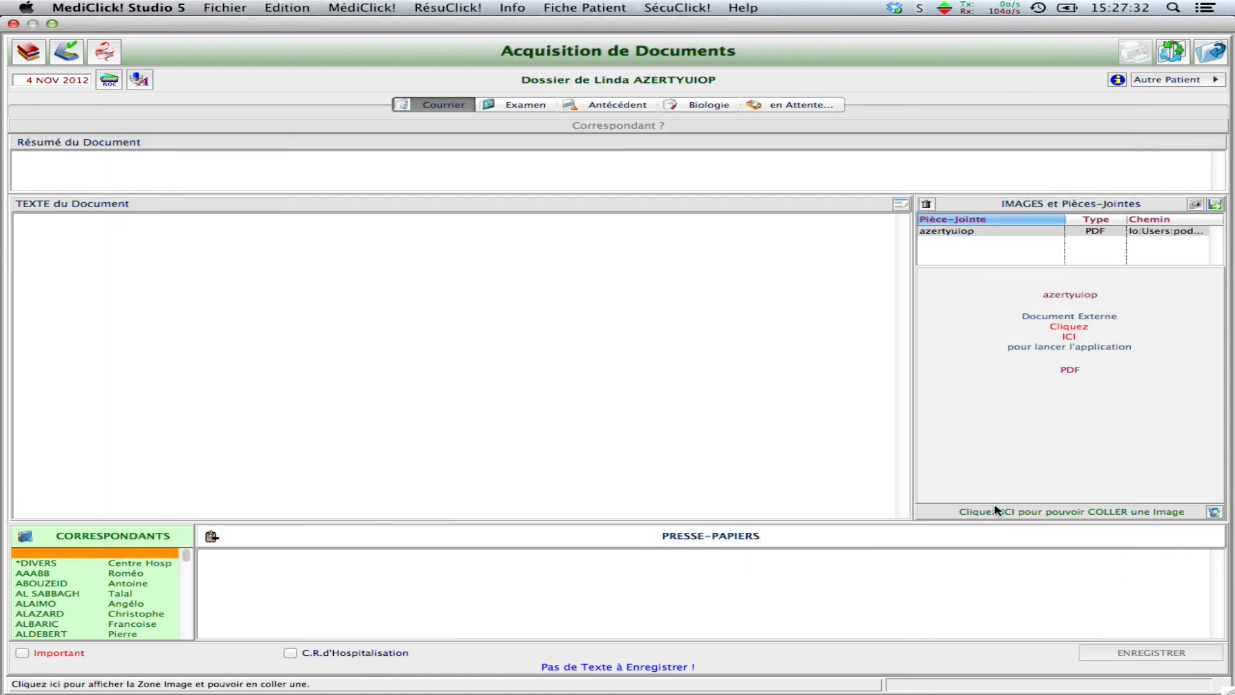
left_click(97, 596)
Set the document date to 1 NOV 2012 and save it in the selected patient's record despite the missing name in the text.
left_click_drag(25, 80, 125, 82)
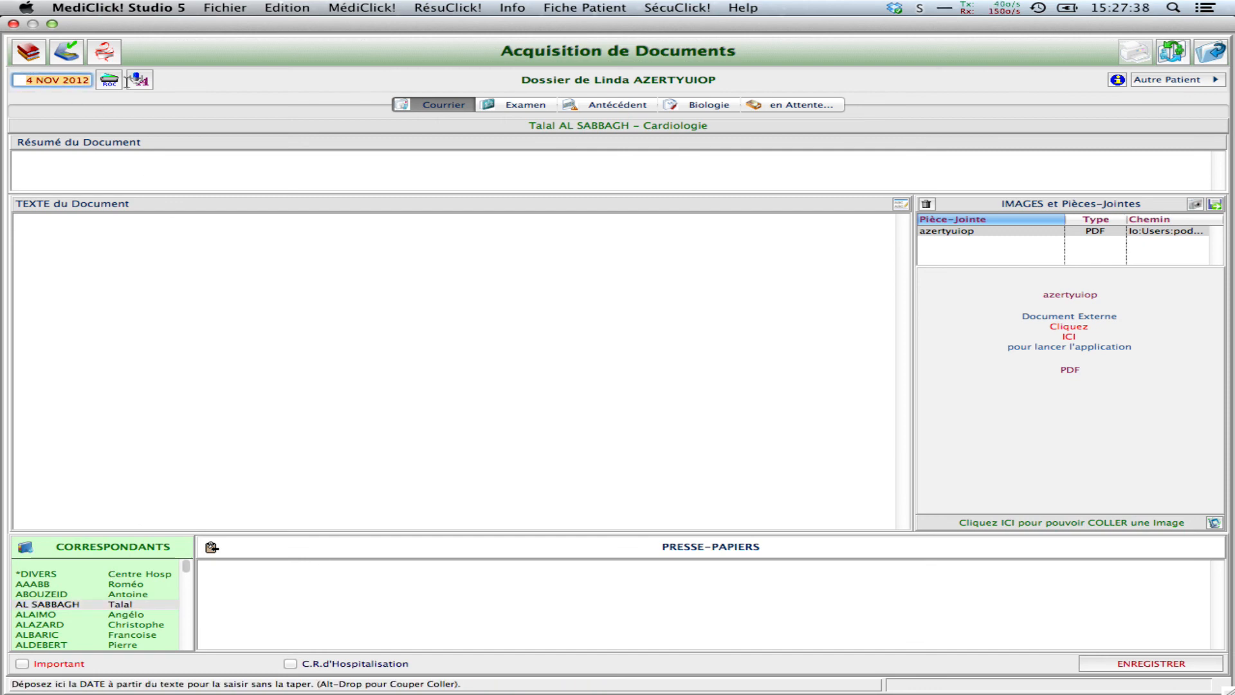
type("1")
key("Tab")
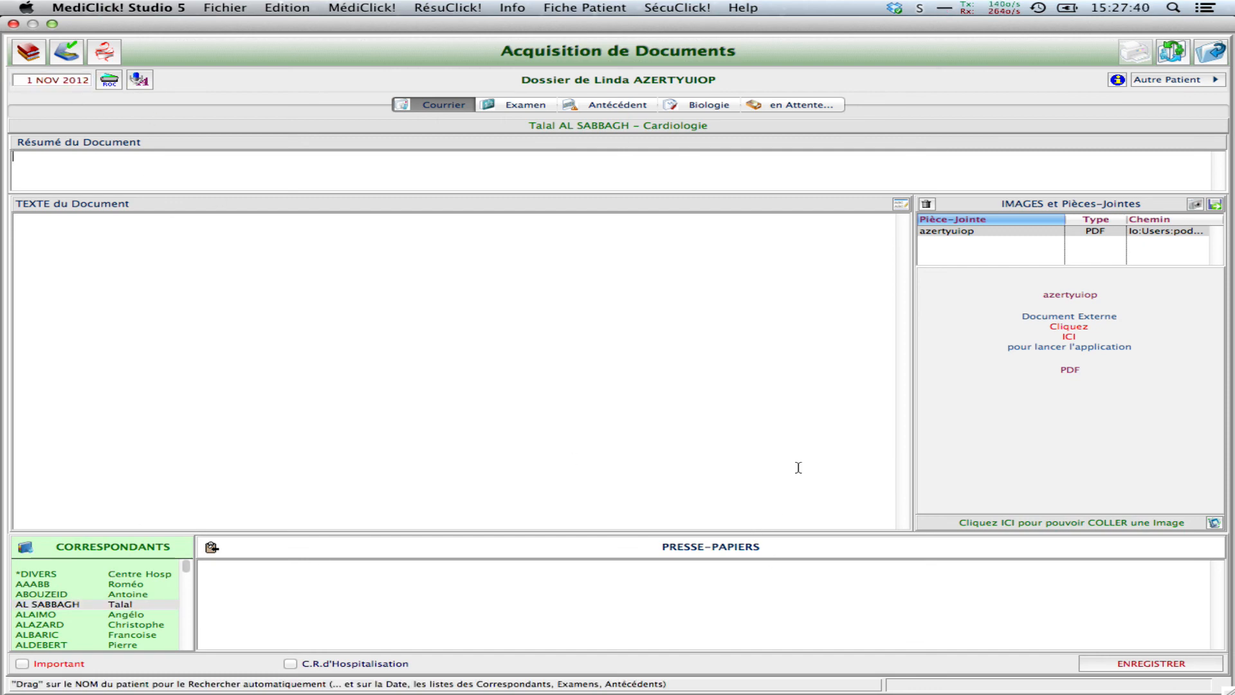
left_click(1124, 665)
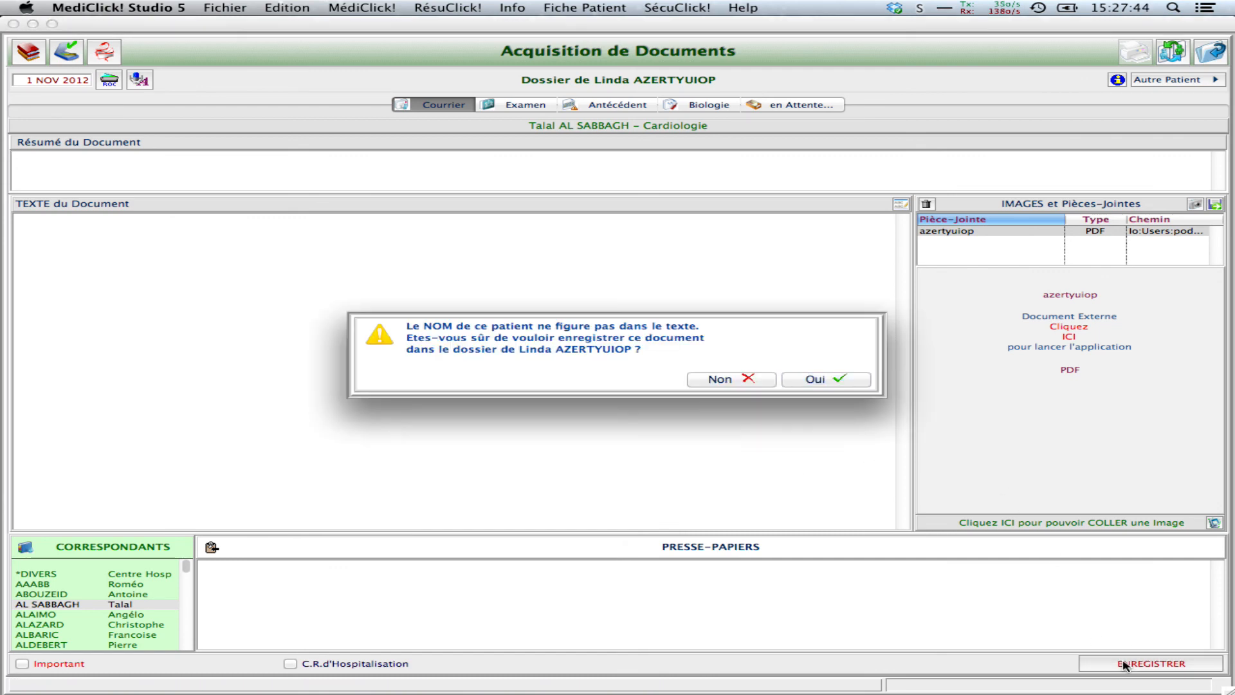
left_click(809, 381)
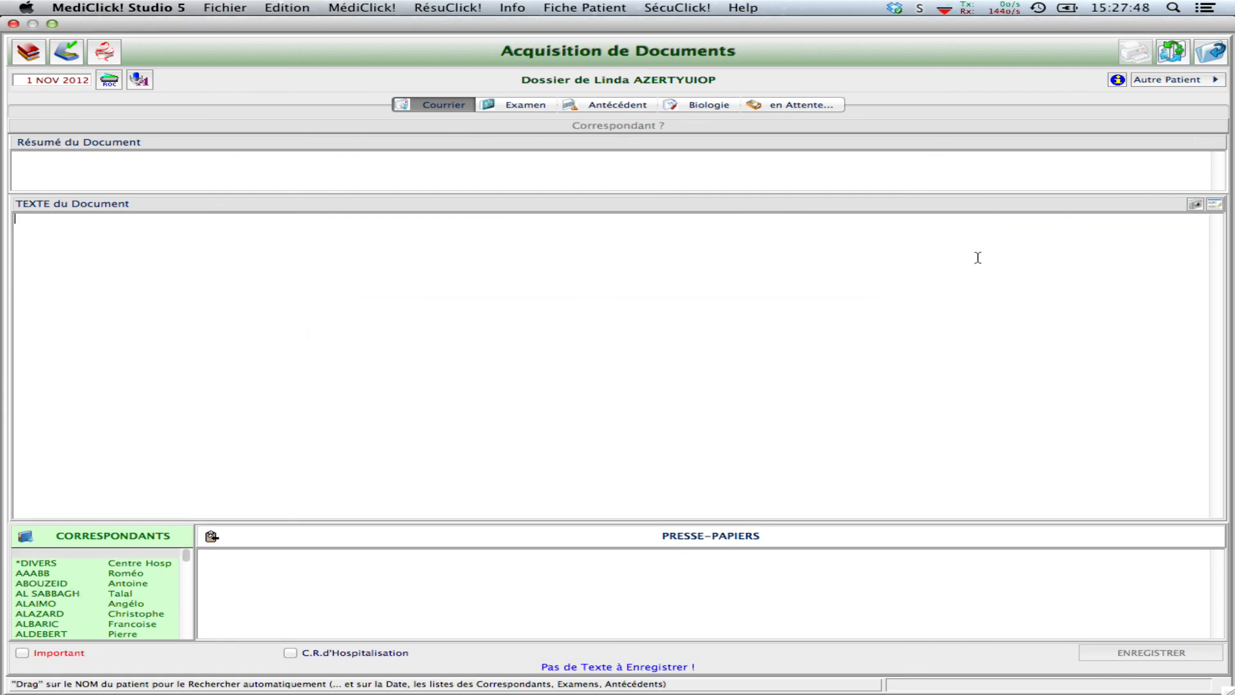
Search for another patient by the first three letters of the last name and select the matching record for document acquisition.
left_click(1159, 63)
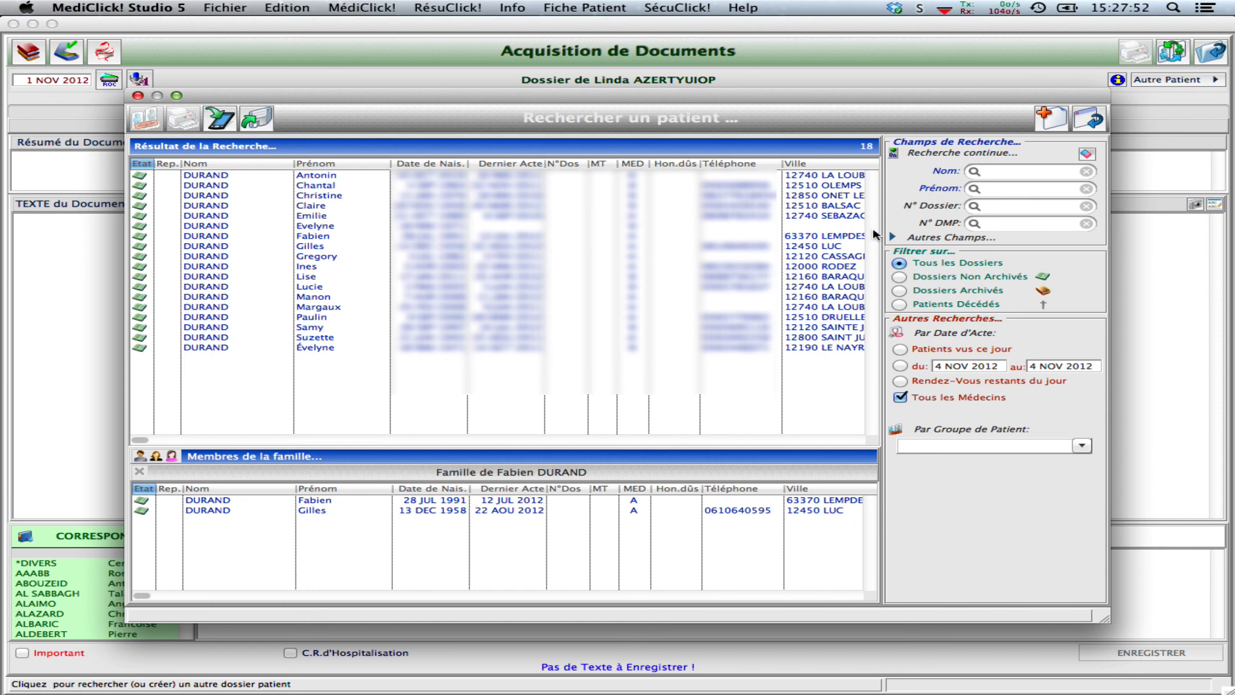
left_click(1011, 169)
type("TRU")
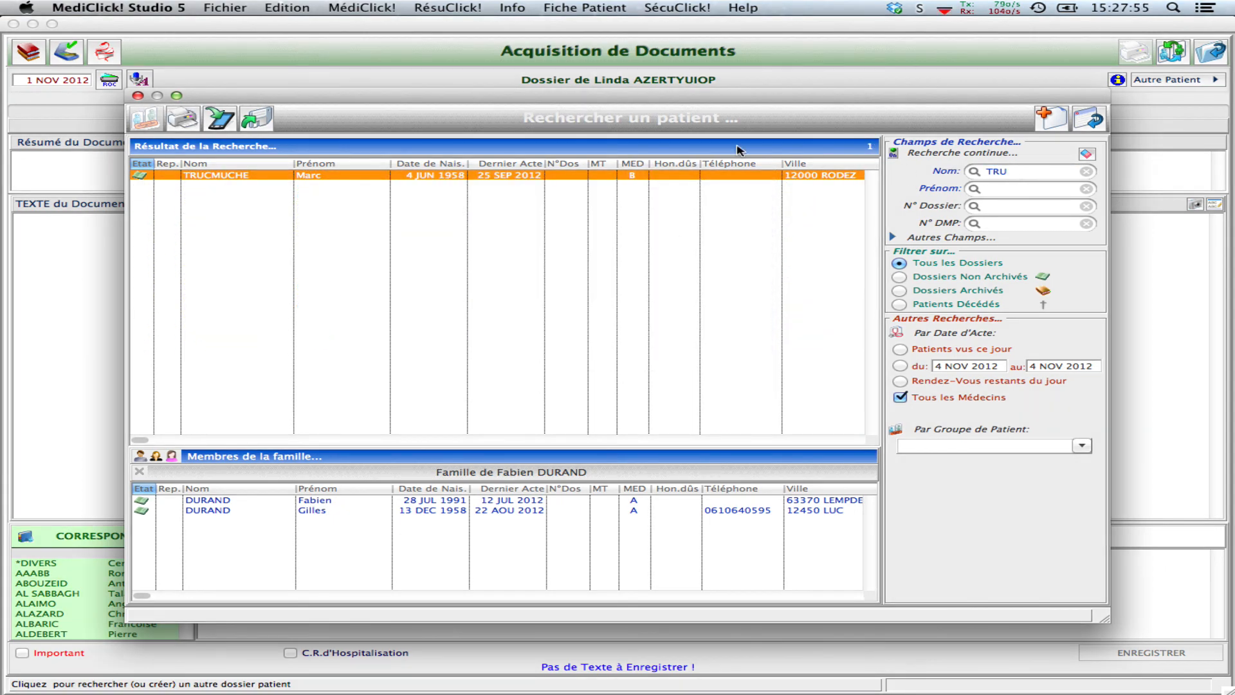
double_click(316, 176)
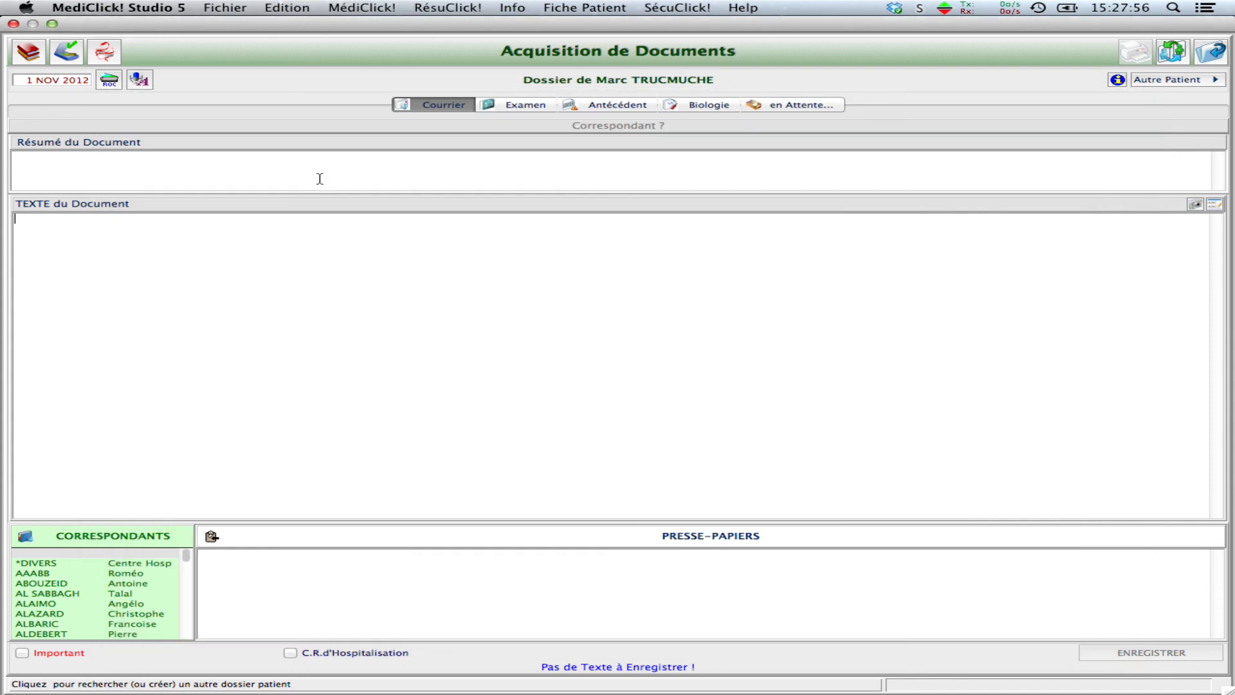
Attach the PDF named after the newly selected patient from the __Courriers_mdk folder to the document.
left_click(1195, 204)
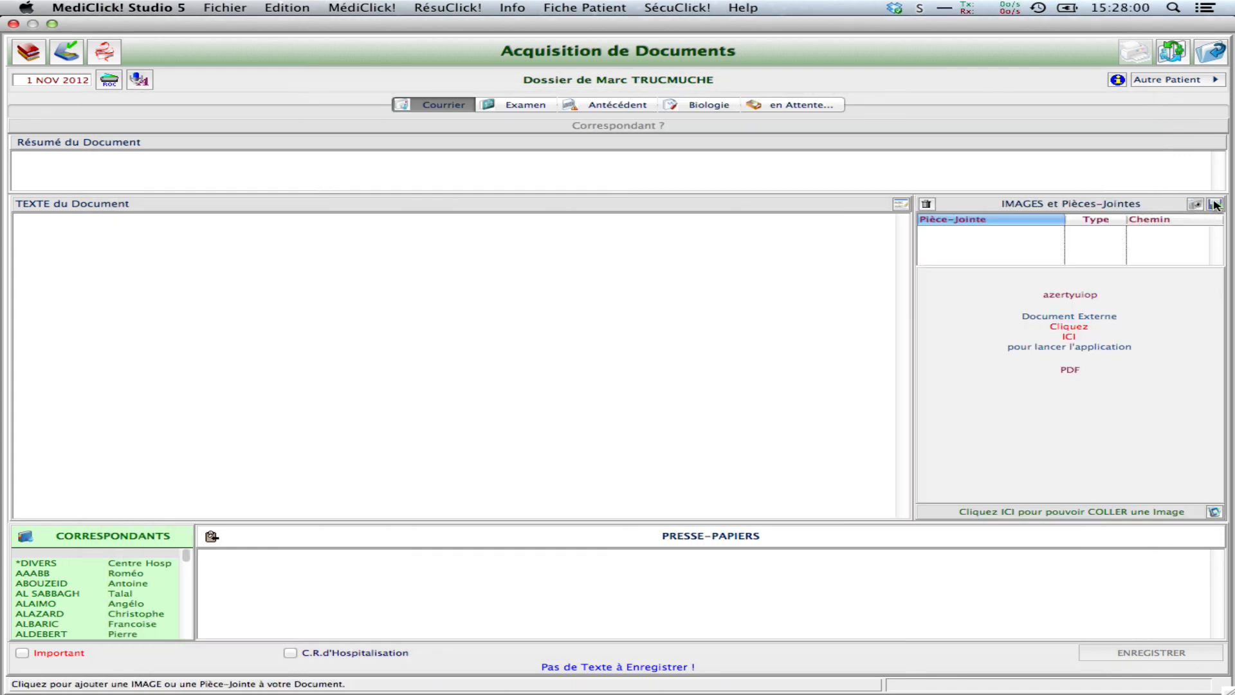
left_click(1214, 204)
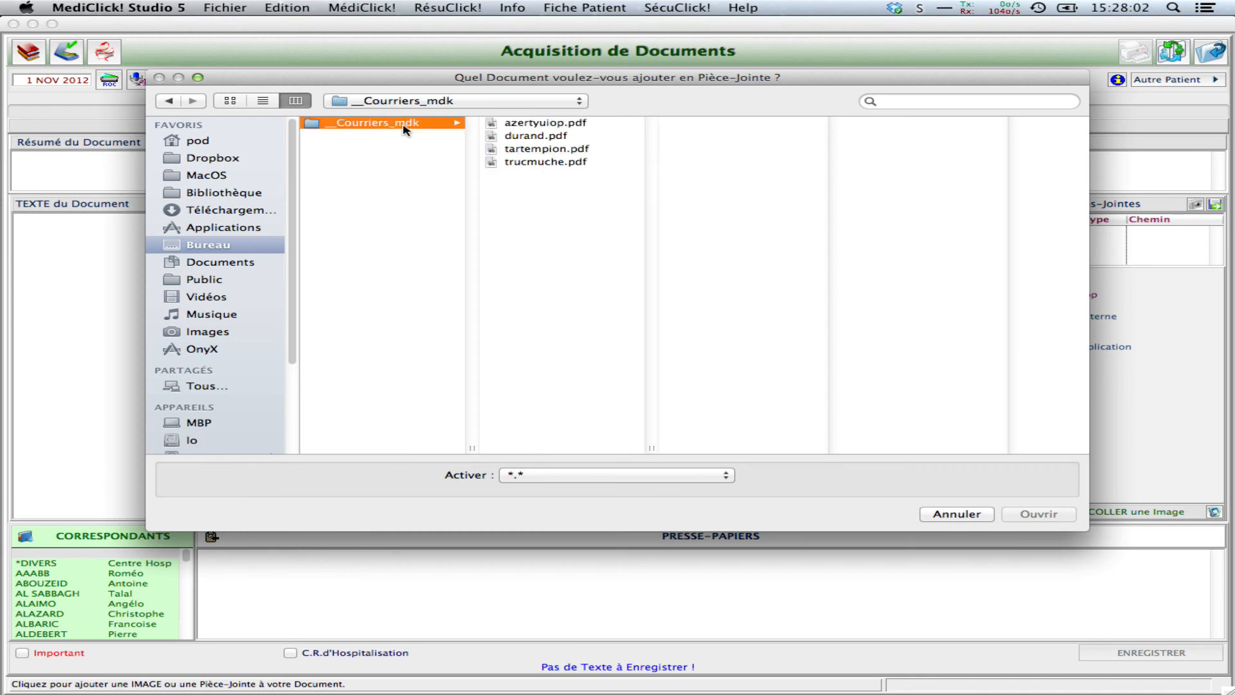
left_click(407, 125)
left_click(546, 162)
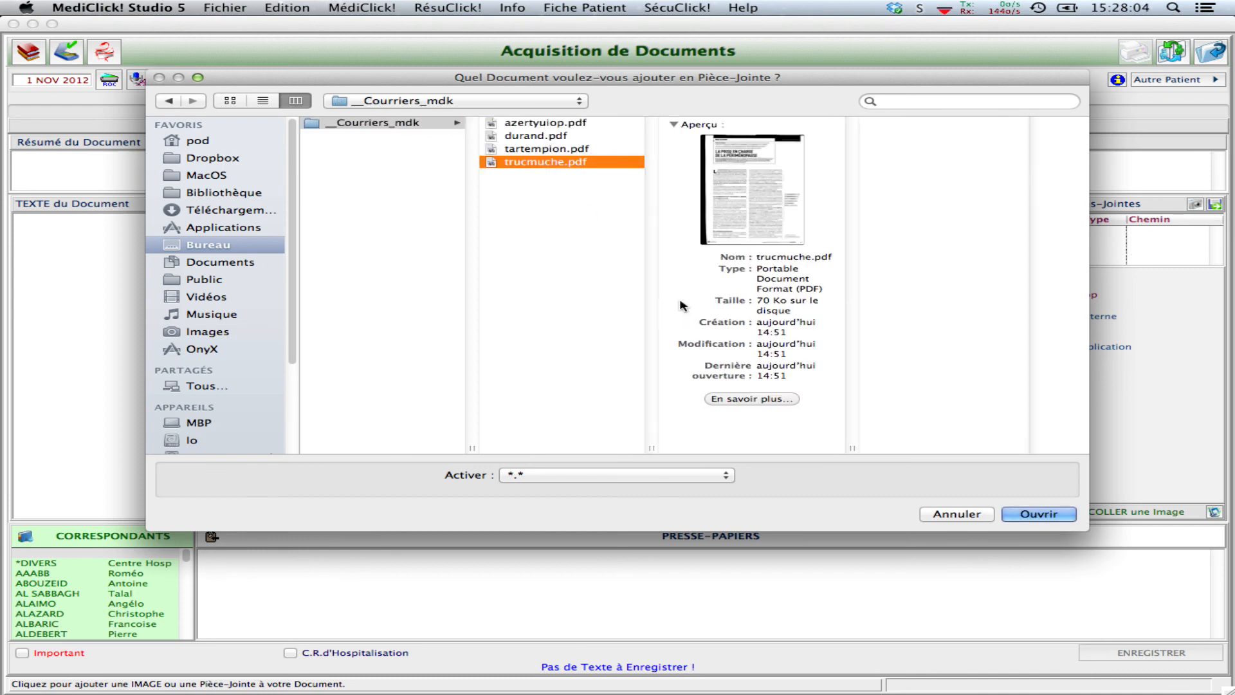
left_click(1019, 515)
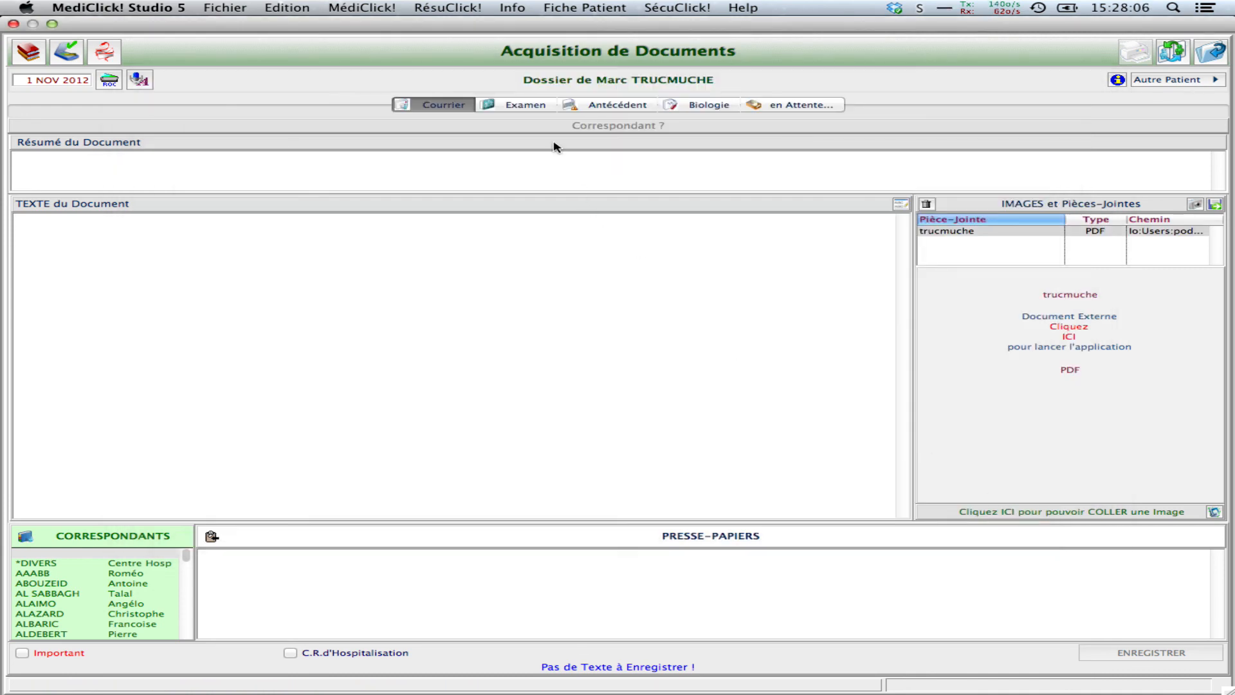
Keep the document classified as Courrier, entering aaaaa as its summary and aaaaaa as its text.
left_click(461, 105)
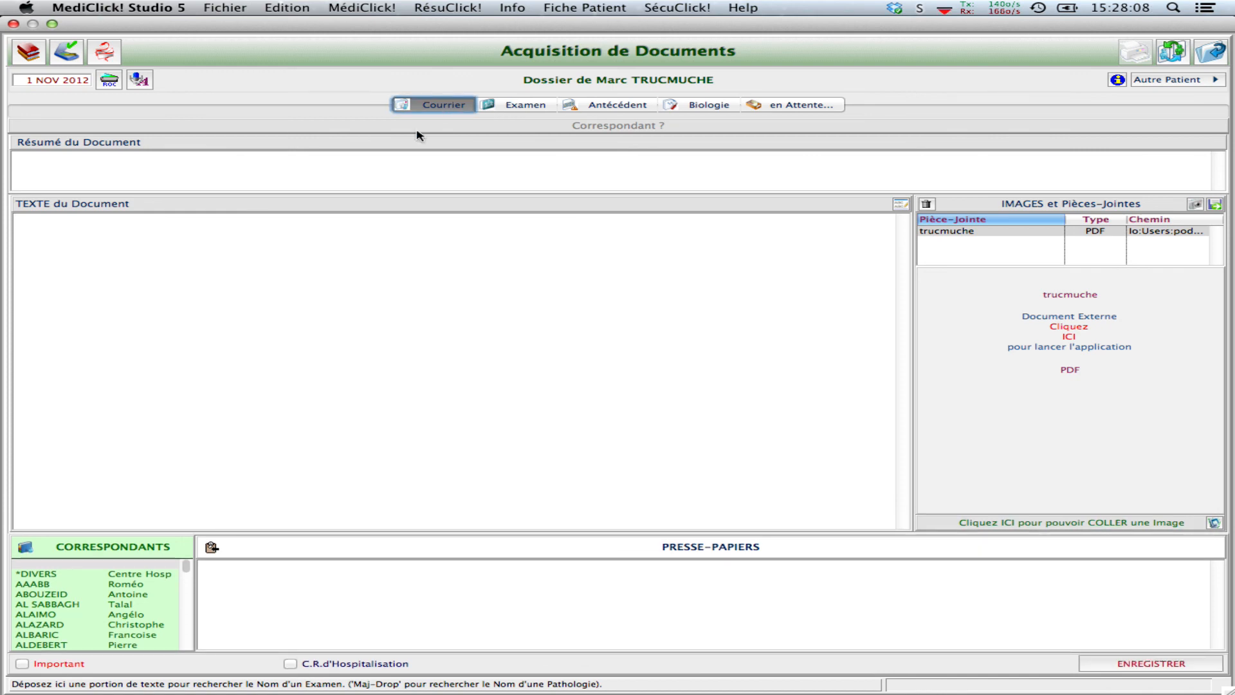
left_click(156, 166)
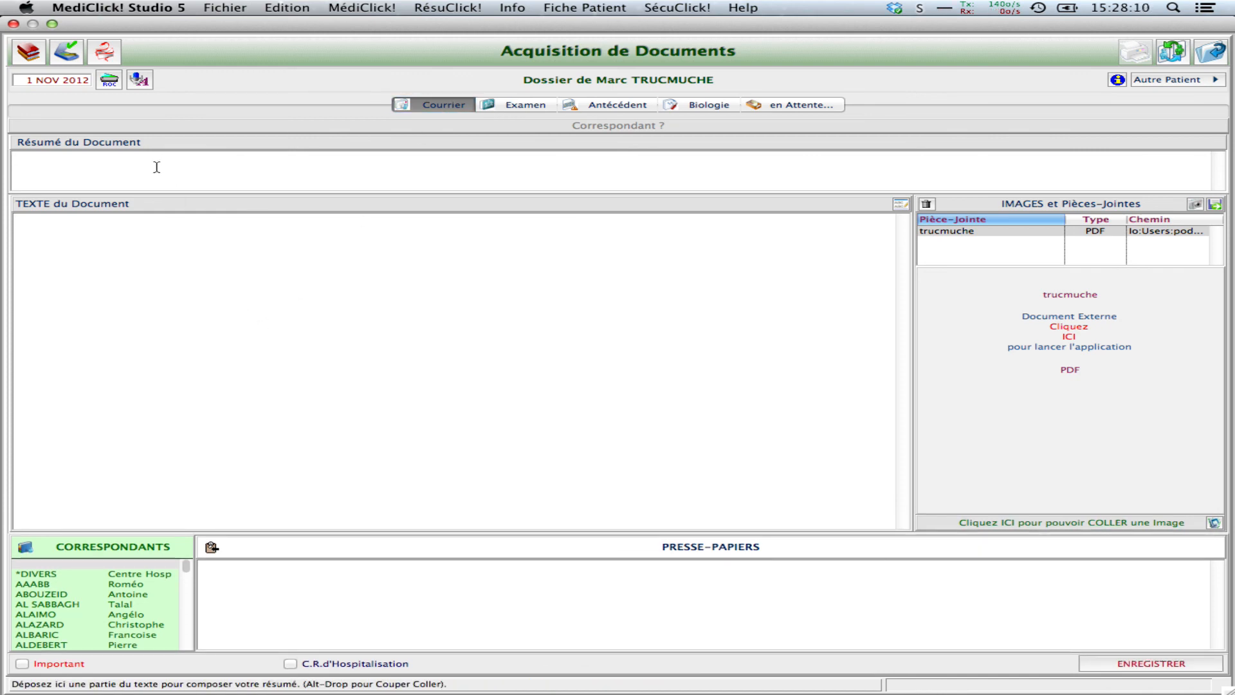
type("aaaaa")
left_click(153, 255)
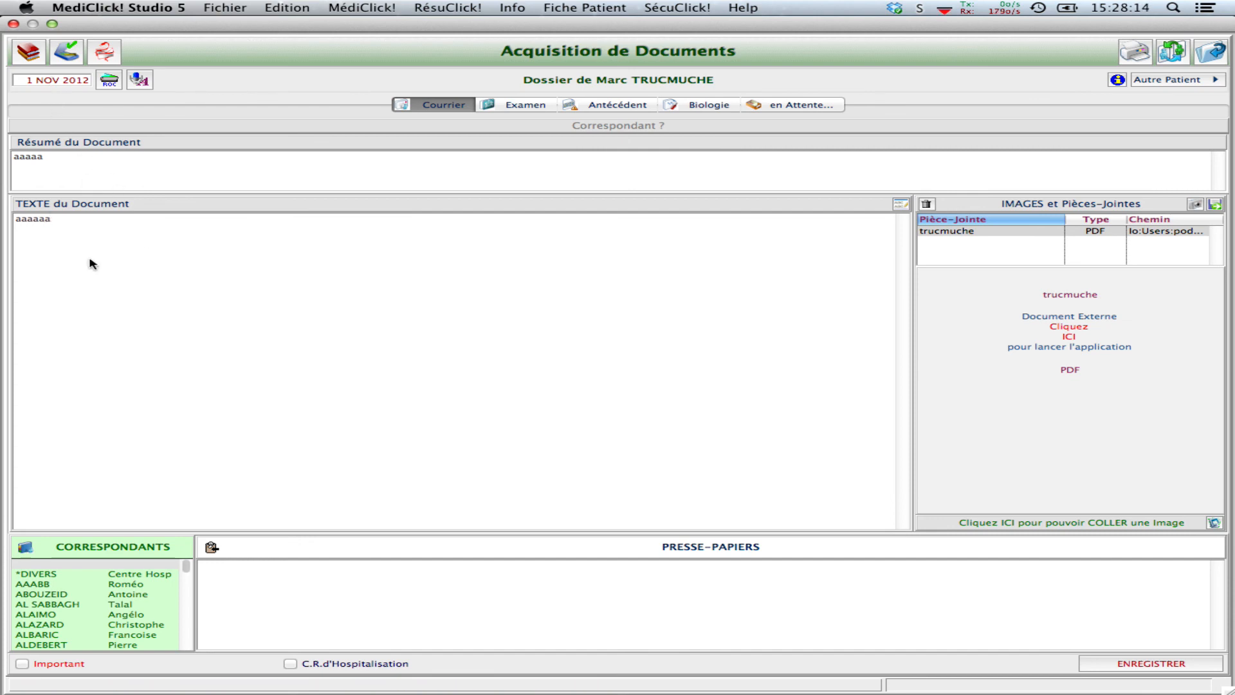
Assign the fourth listed correspondent, the cardiologist, and save the letter in this patient's record.
left_click(50, 606)
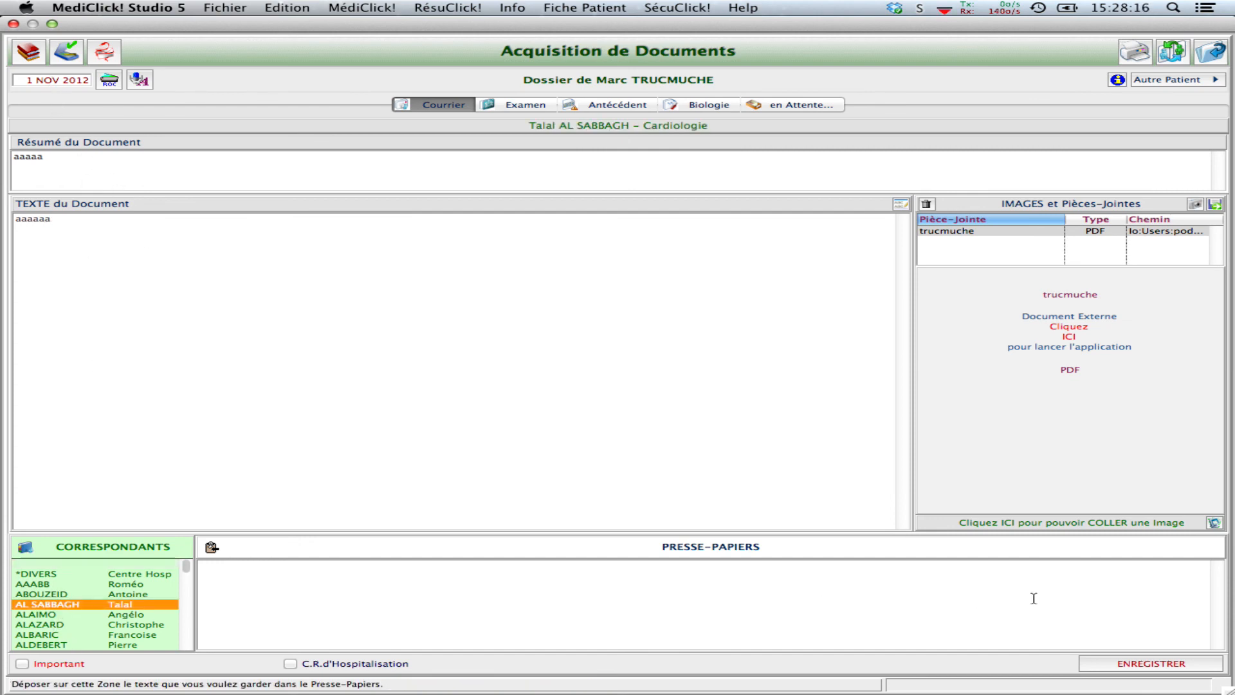
left_click(1153, 669)
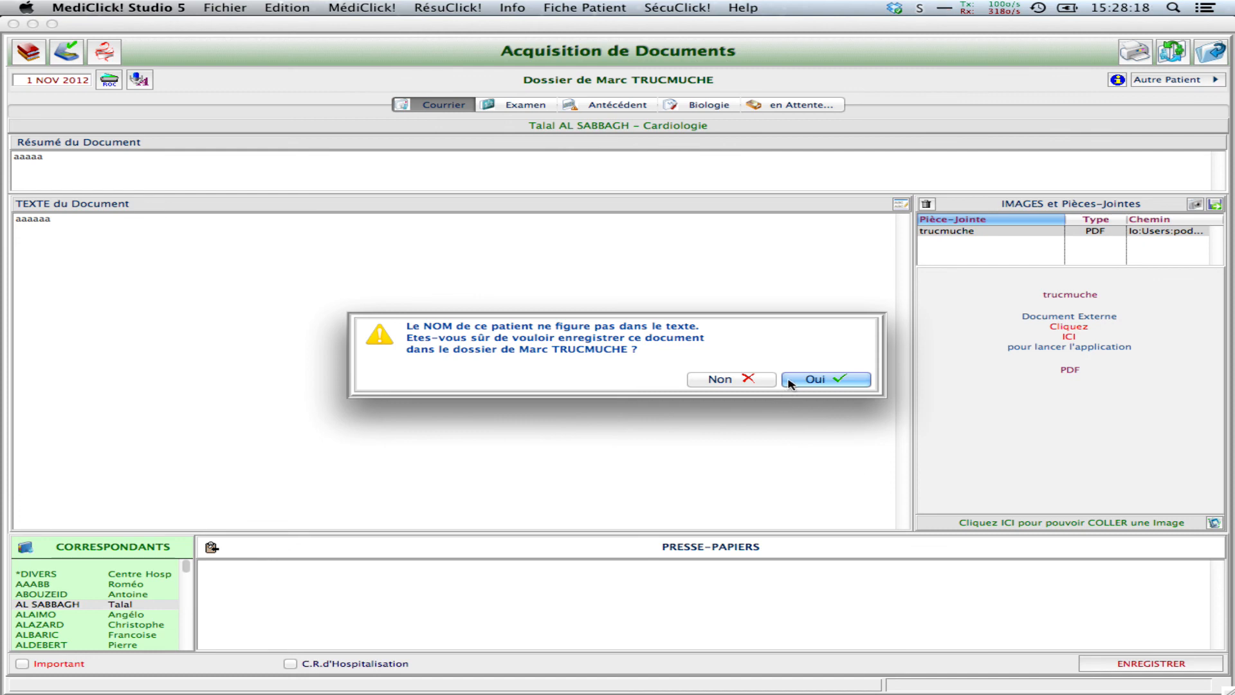